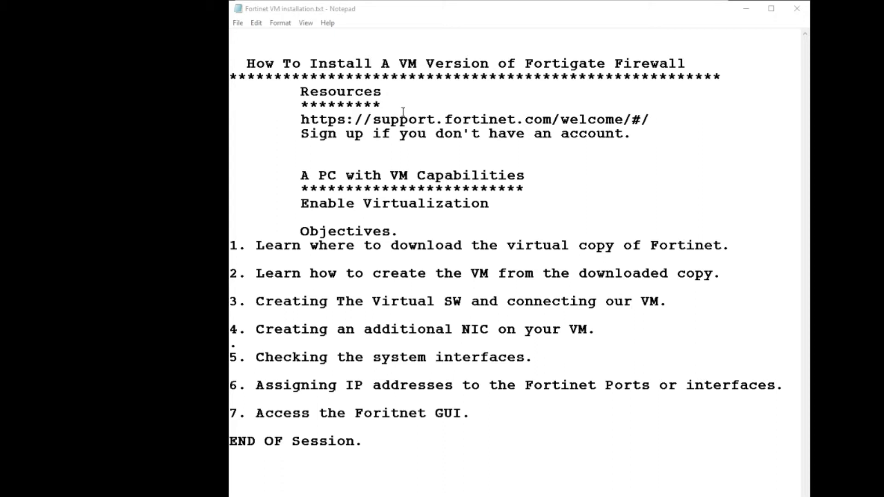
Copy the support.fortinet.com URL from the Notepad installation notes.
{"action": "left_click_drag", "start_coordinate": [299, 121], "coordinate": [668, 118]}
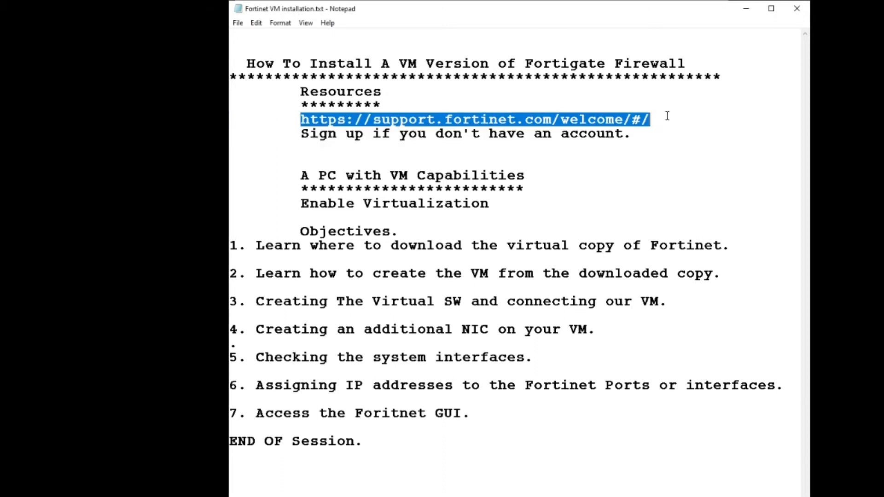
{"action": "right_click", "coordinate": [557, 117]}
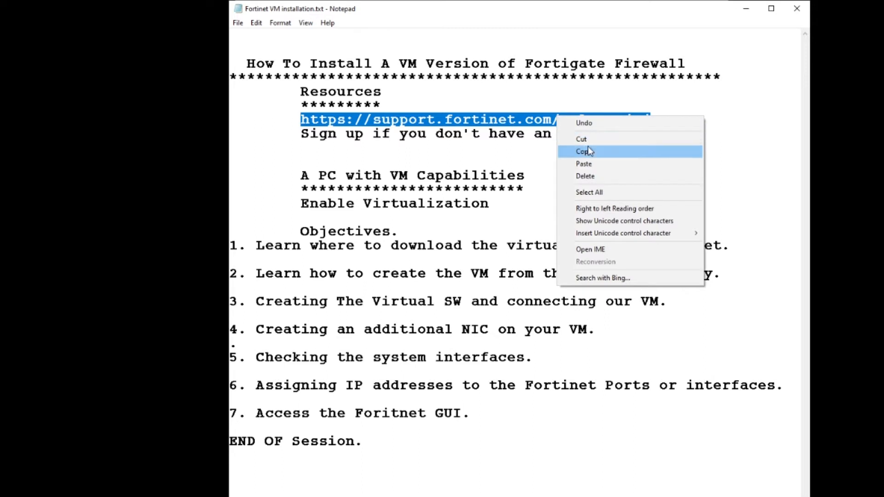
{"action": "left_click", "coordinate": [589, 150]}
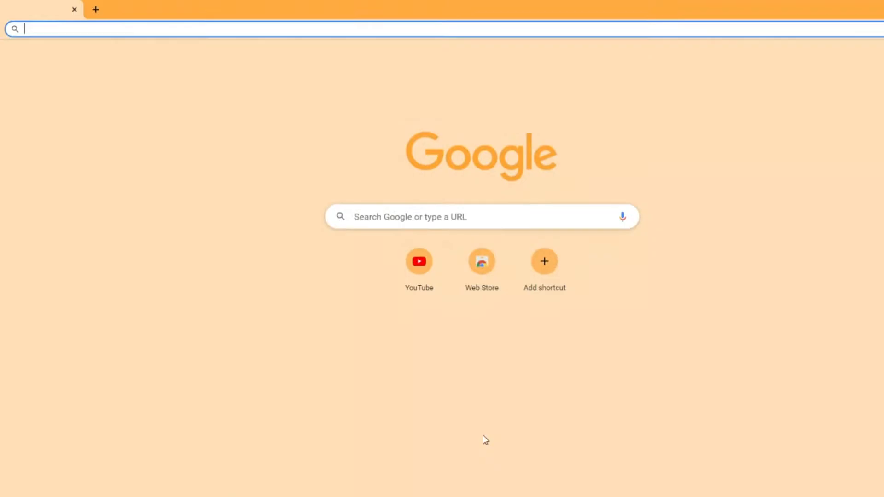
Load the copied Fortinet support URL in Chrome.
{"action": "left_click", "coordinate": [341, 28]}
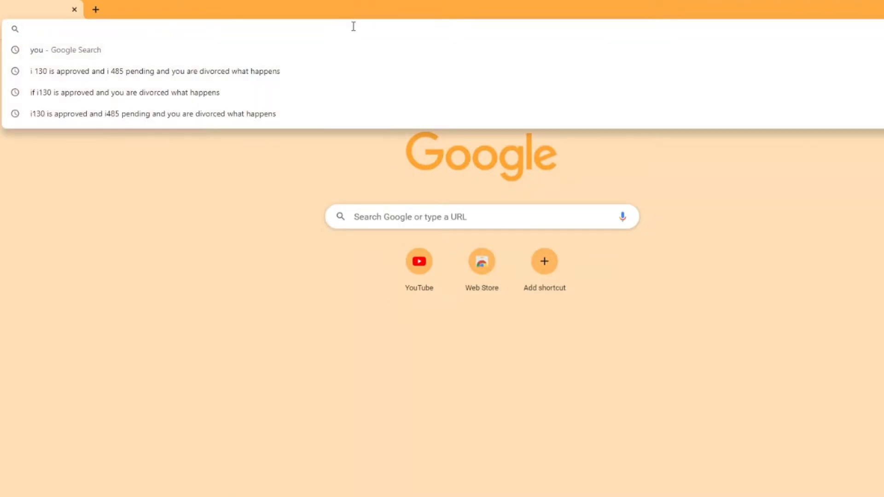
{"action": "key", "text": "ctrl+v"}
{"action": "key", "text": "Return"}
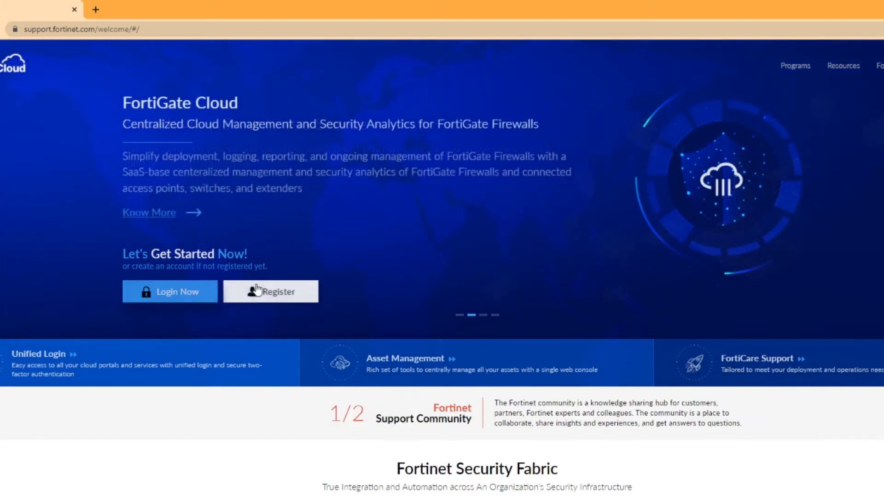
Look at the FortiCloud registration page, return to the welcome page, and choose Login Now.
{"action": "left_click", "coordinate": [259, 302]}
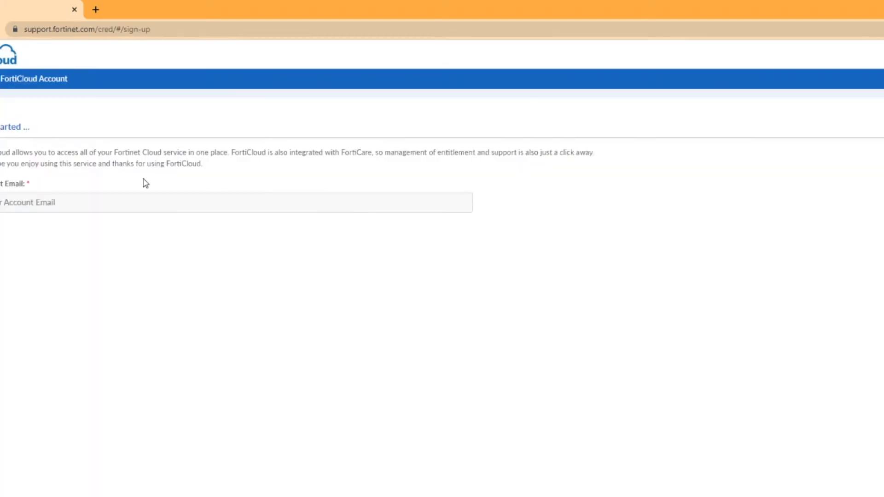
{"action": "left_click", "coordinate": [81, 203]}
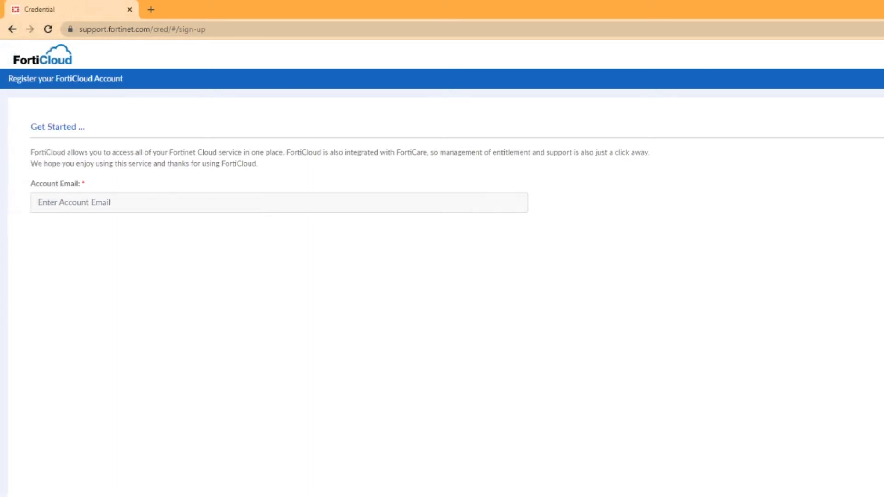
{"action": "left_click", "coordinate": [12, 29]}
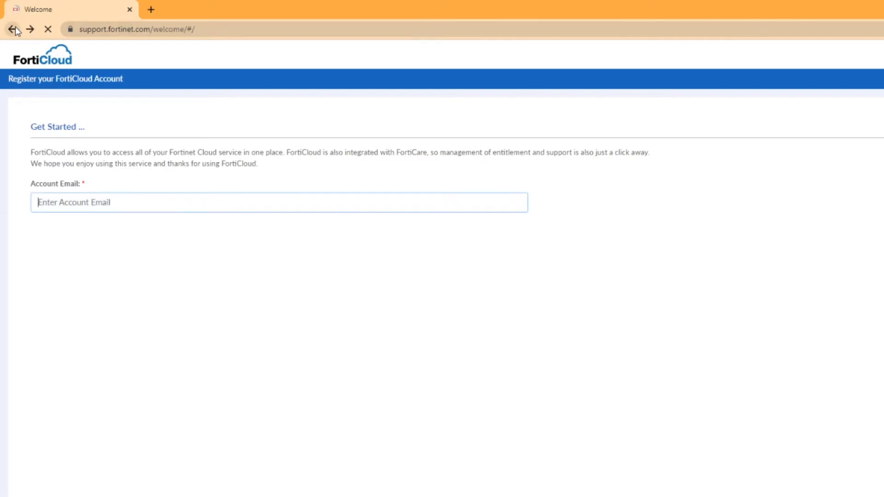
{"action": "left_click", "coordinate": [229, 296]}
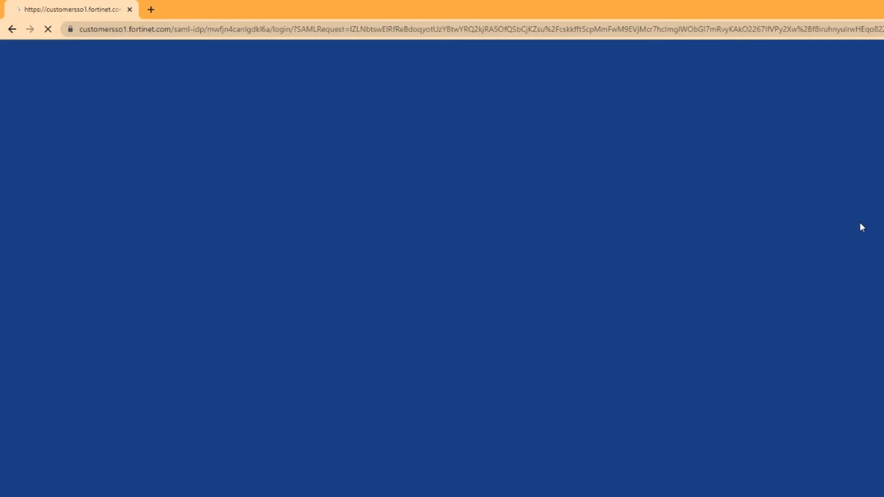
Sign in to FortiCloud with the account e-mail and password, correcting typos along the way.
{"action": "left_click", "coordinate": [499, 234]}
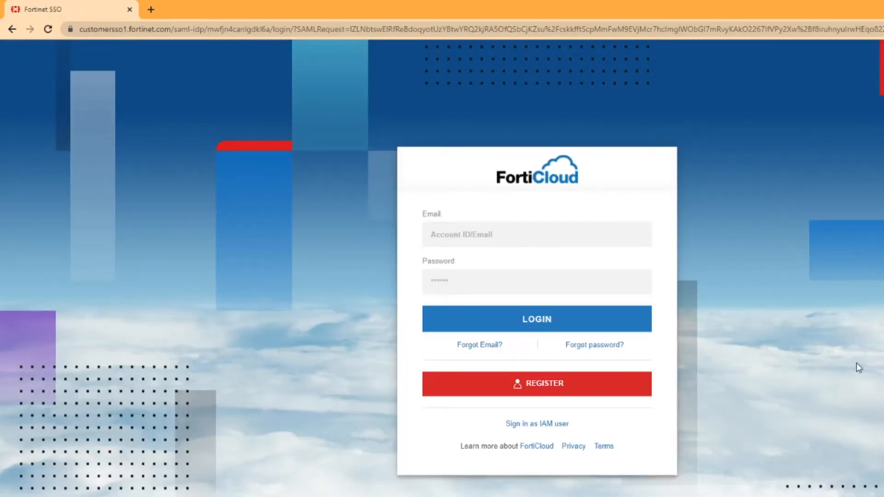
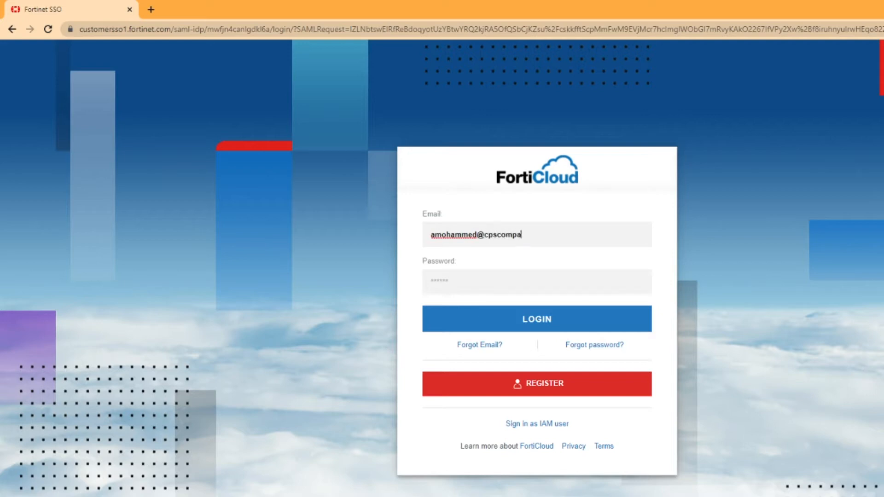
{"action": "key", "text": "Tab"}
{"action": "type", "text": "********"}
{"action": "key", "text": "BackSpace"}
{"action": "key", "text": "BackSpace"}
{"action": "key", "text": "BackSpace"}
{"action": "key", "text": "BackSpace"}
{"action": "key", "text": "BackSpace"}
{"action": "key", "text": "BackSpace"}
{"action": "key", "text": "BackSpace"}
{"action": "key", "text": "BackSpace"}
{"action": "type", "text": "***************"}
{"action": "key", "text": "Return"}
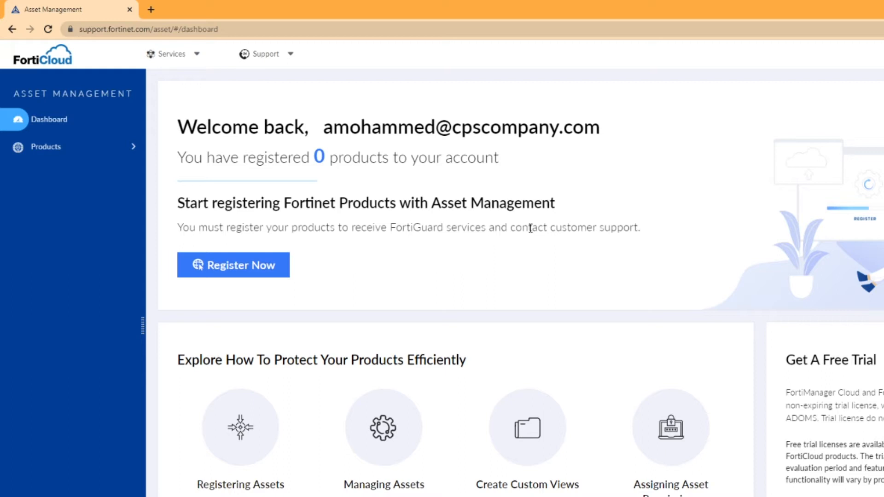
Start a product registration marked 'A non-government user', then switch back to the Notepad notes.
{"action": "left_click", "coordinate": [249, 275]}
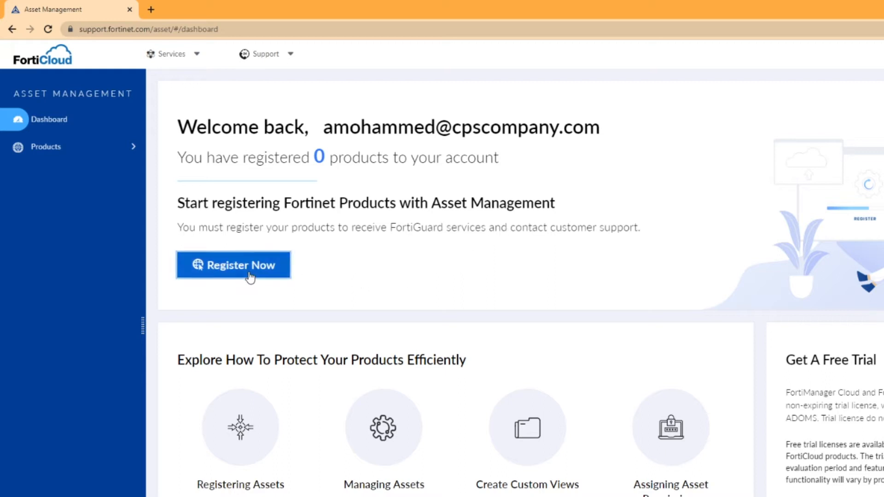
{"action": "left_click", "coordinate": [263, 151]}
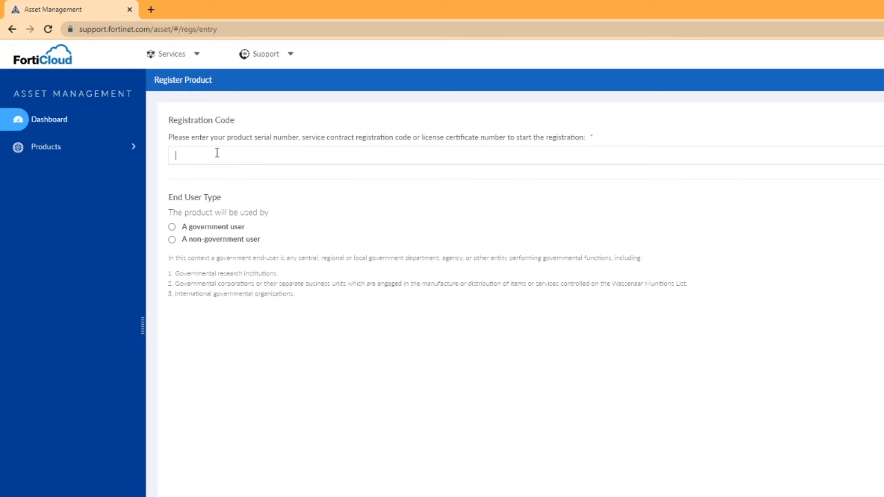
{"action": "left_click", "coordinate": [185, 240]}
{"action": "key", "text": "alt+Tab"}
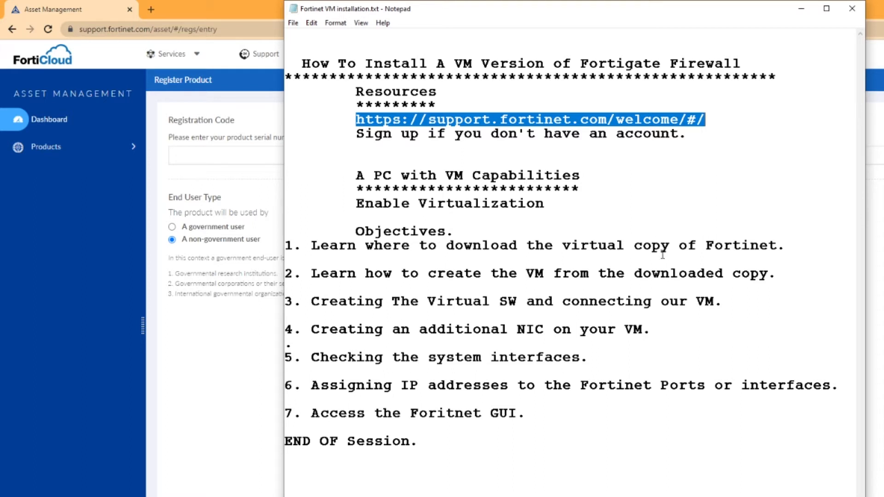
Highlight objectives 1 and 2 (download Fortinet, create the VM) in the notes.
{"action": "left_click", "coordinate": [791, 247]}
{"action": "left_click", "coordinate": [619, 239], "text": "shift"}
{"action": "left_click", "coordinate": [491, 245], "text": "shift"}
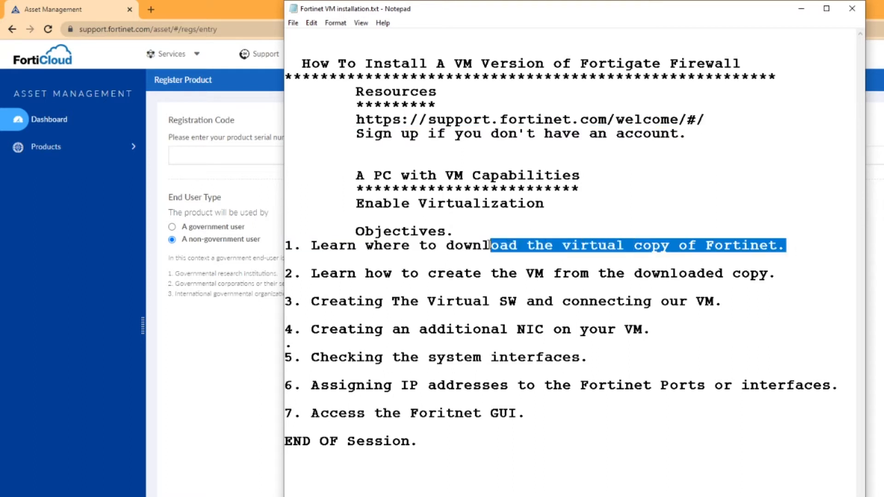
{"action": "left_click", "coordinate": [347, 274]}
{"action": "left_click_drag", "start_coordinate": [348, 274], "coordinate": [778, 277]}
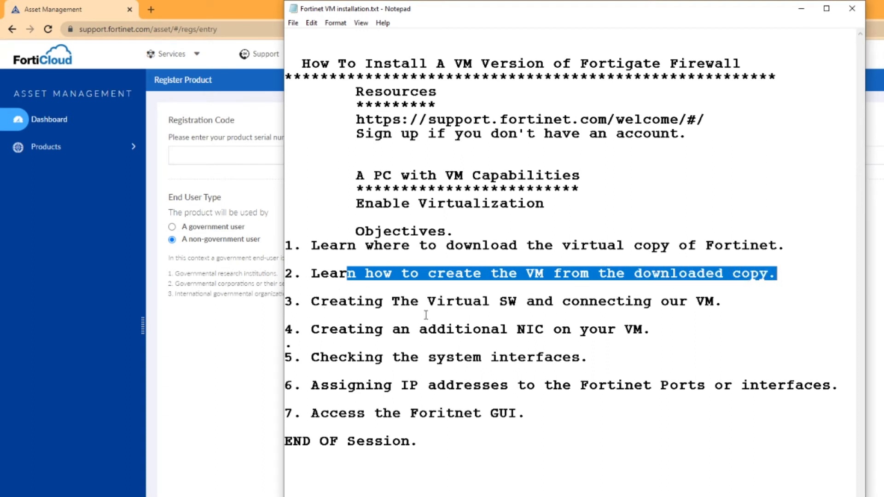
{"action": "left_click", "coordinate": [418, 292]}
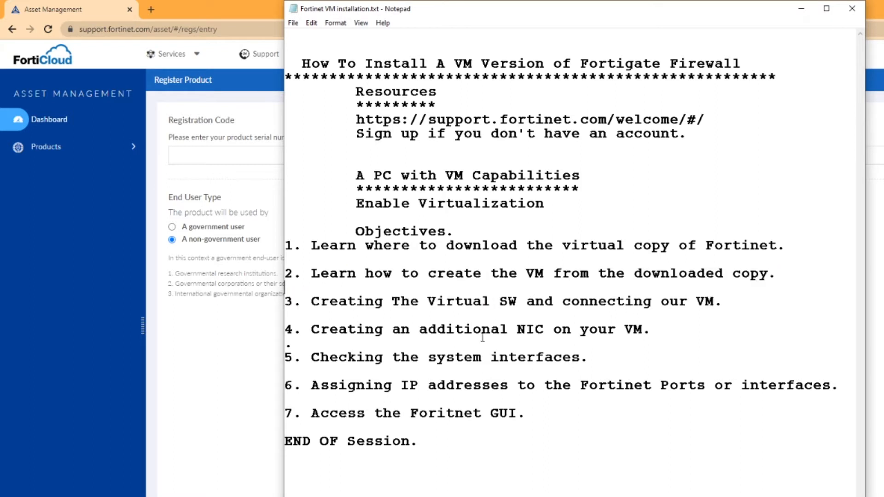
Highlight objectives 4 through 7: the additional NIC, interfaces, and the GUI.
{"action": "left_click_drag", "start_coordinate": [501, 330], "coordinate": [656, 324]}
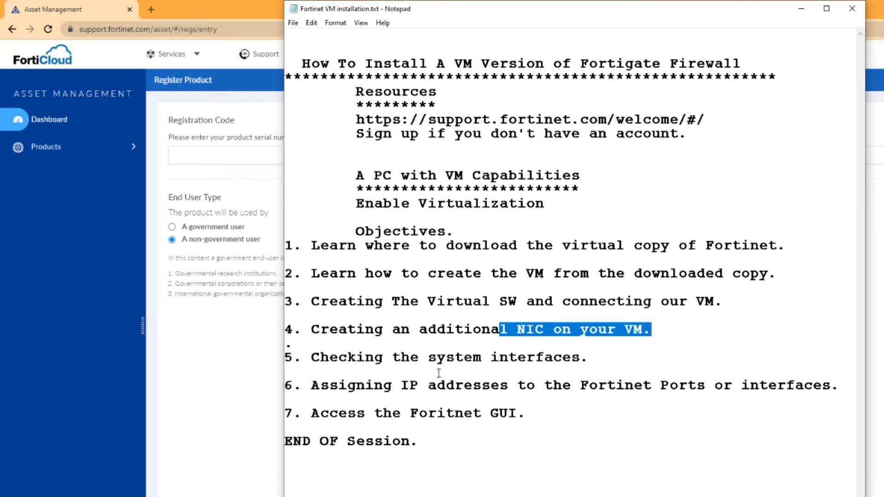
{"action": "left_click", "coordinate": [591, 367]}
{"action": "double_click", "coordinate": [498, 364]}
{"action": "left_click", "coordinate": [339, 385]}
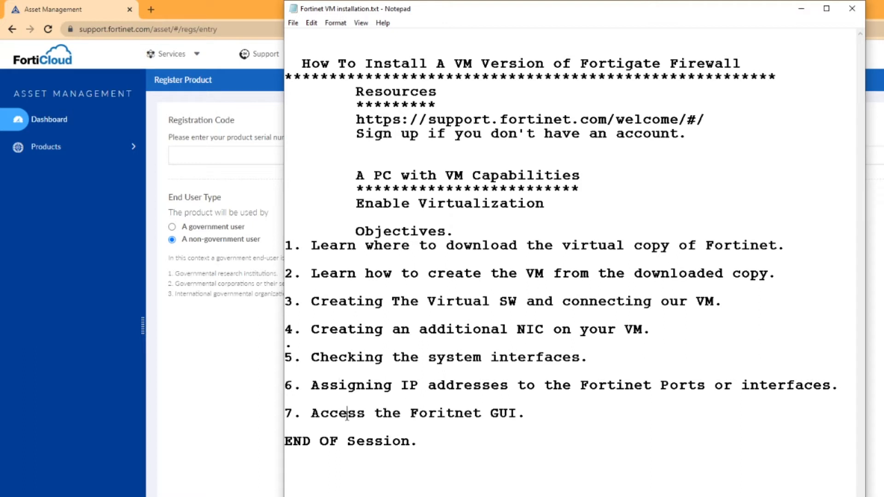
{"action": "left_click_drag", "start_coordinate": [347, 415], "coordinate": [471, 426]}
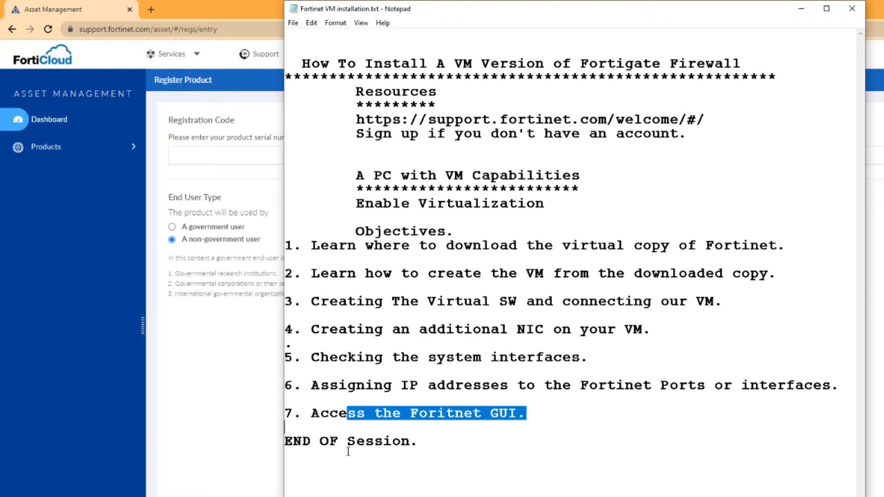
{"action": "left_click", "coordinate": [608, 257]}
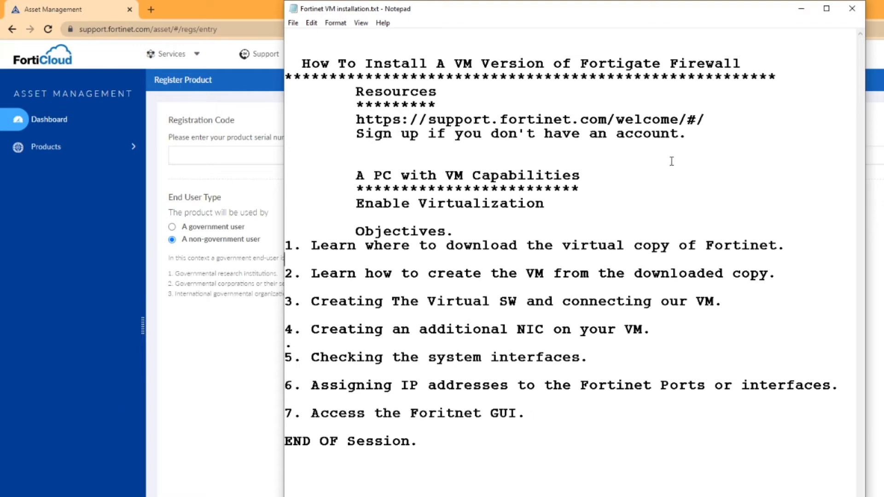
Minimize and restore the notes, highlight objective 1 again, then return to the FortiCloud page.
{"action": "left_click", "coordinate": [802, 9]}
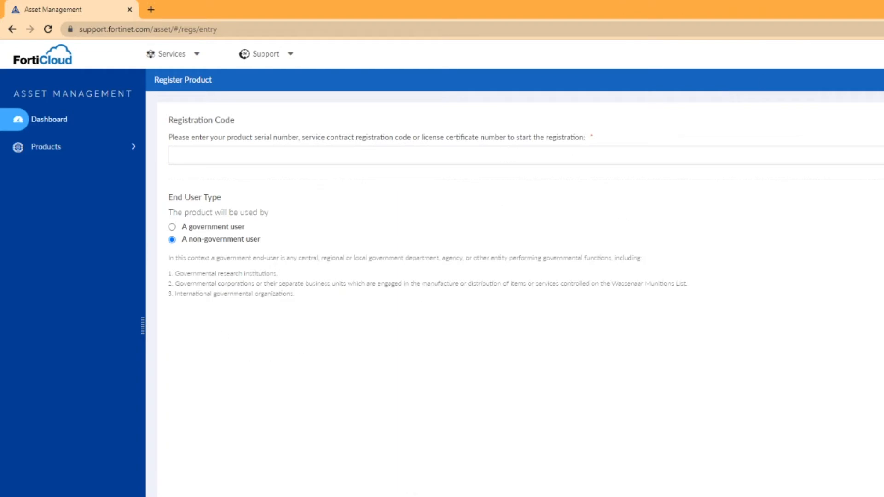
{"action": "key", "text": "alt+Tab"}
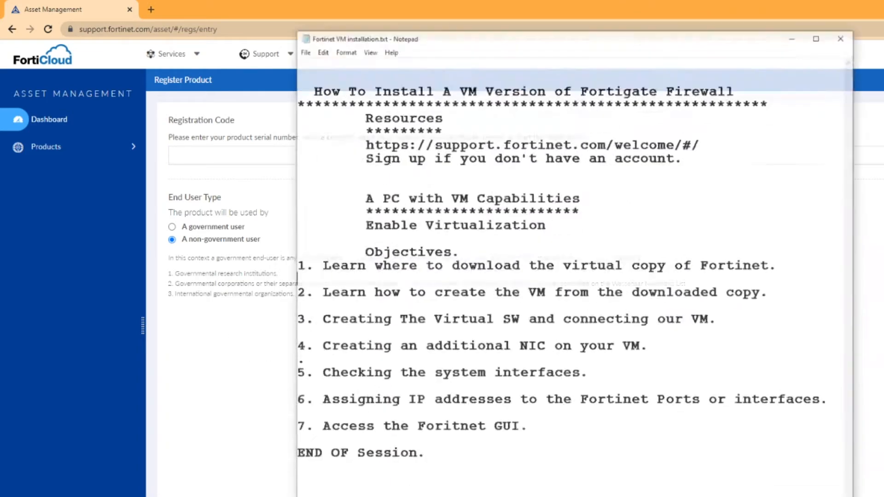
{"action": "left_click_drag", "start_coordinate": [321, 245], "coordinate": [731, 235]}
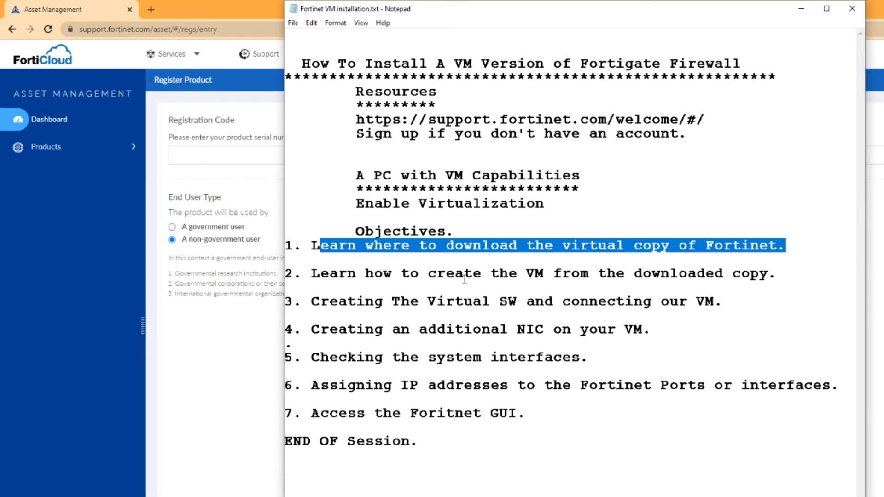
{"action": "left_click", "coordinate": [187, 356]}
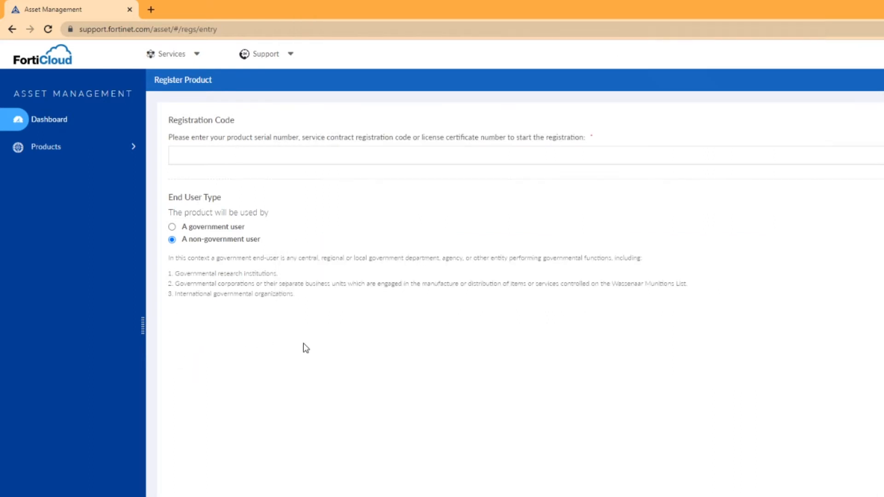
Go to Support > VM Images and check the platform list without changing it.
{"action": "left_click", "coordinate": [288, 57]}
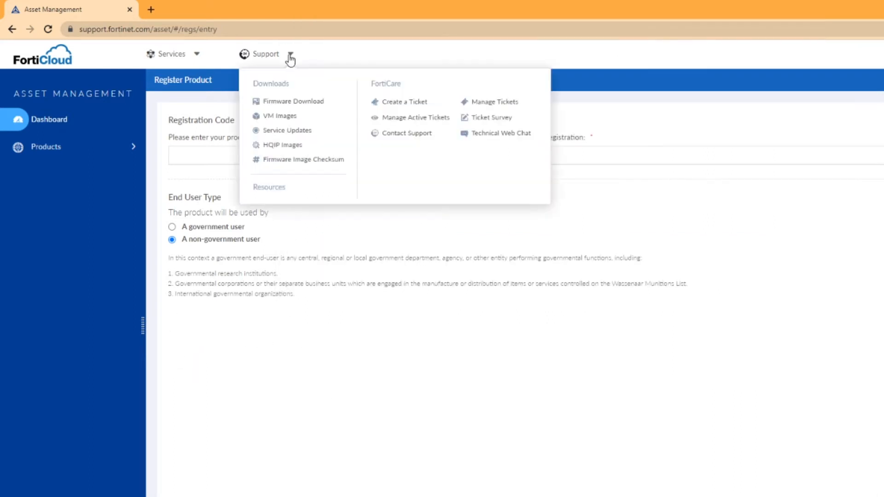
{"action": "left_click", "coordinate": [277, 119]}
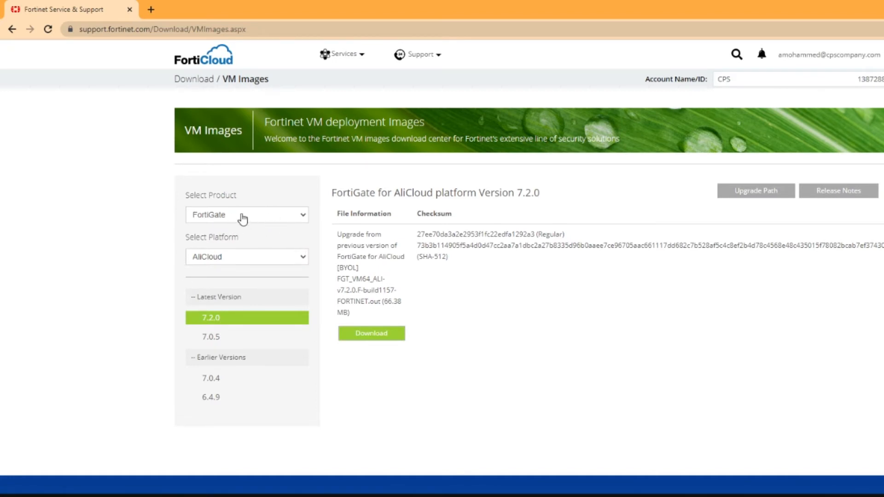
{"action": "left_click", "coordinate": [255, 258]}
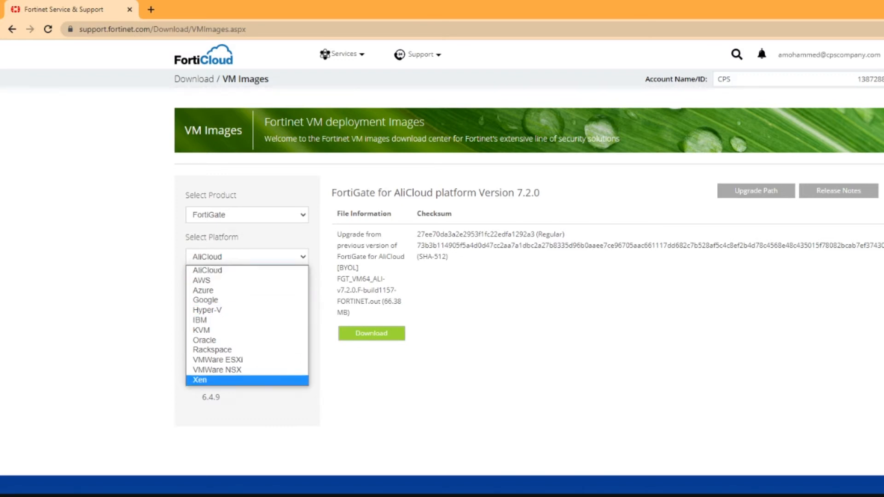
{"action": "left_click", "coordinate": [511, 356]}
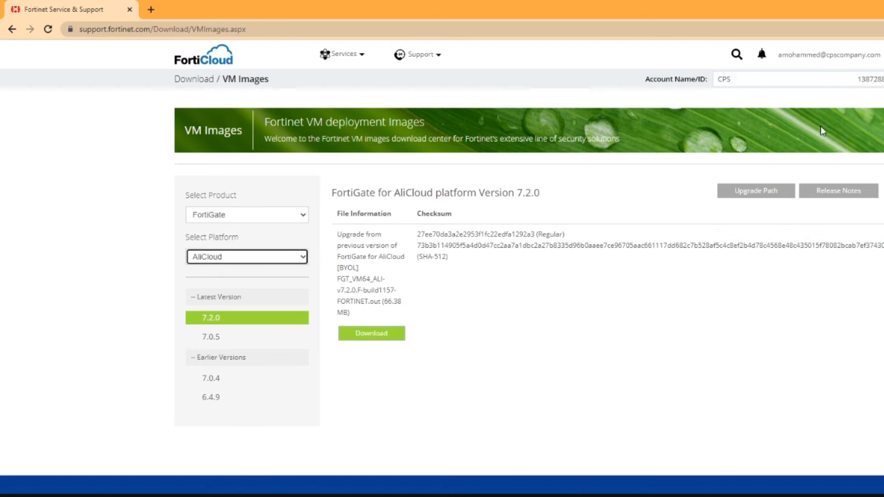
Pick the Hyper-V platform and download the 7.2.0 new-deployment zip (73.35 MB).
{"action": "left_click", "coordinate": [239, 259]}
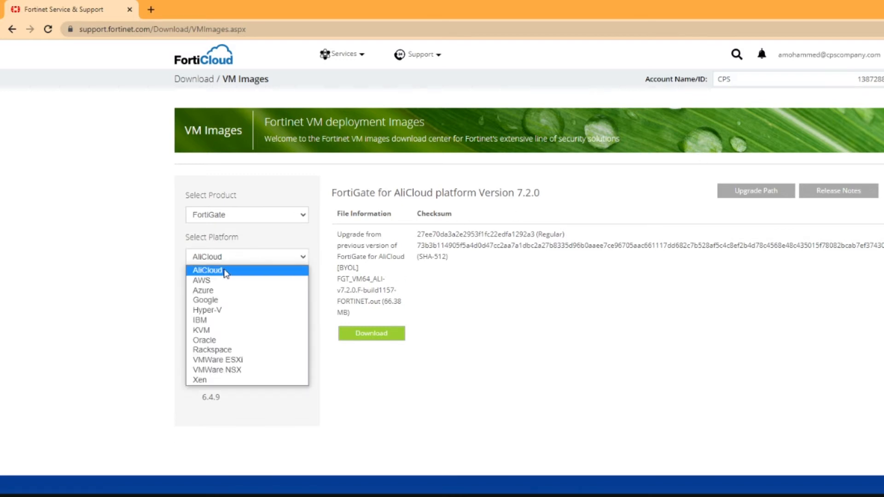
{"action": "left_click", "coordinate": [224, 312]}
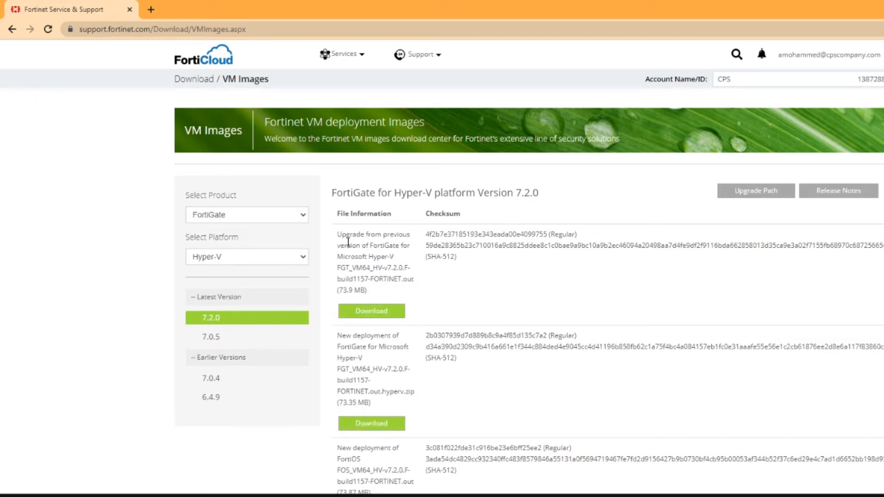
{"action": "left_click_drag", "start_coordinate": [346, 234], "coordinate": [404, 243]}
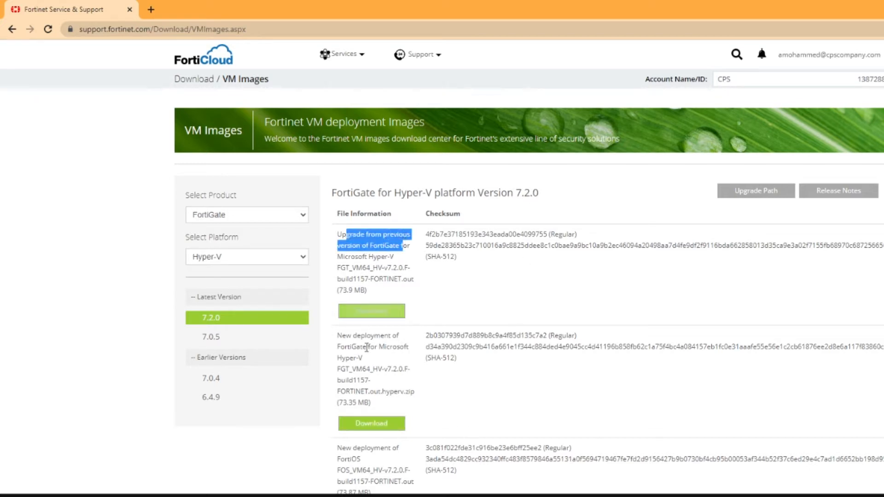
{"action": "left_click_drag", "start_coordinate": [342, 336], "coordinate": [405, 331]}
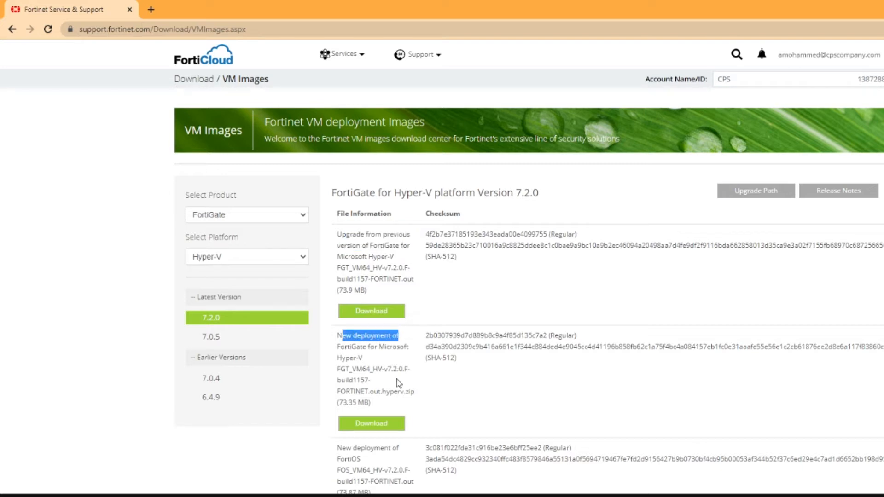
{"action": "left_click", "coordinate": [381, 431]}
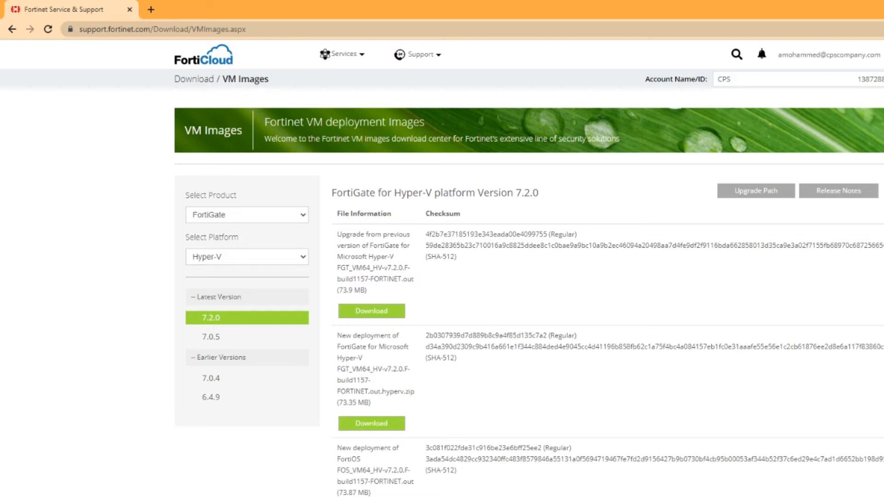
Show Chrome's Downloads list, then bring File Explorer on screen maximized.
{"action": "key", "text": "ctrl+j"}
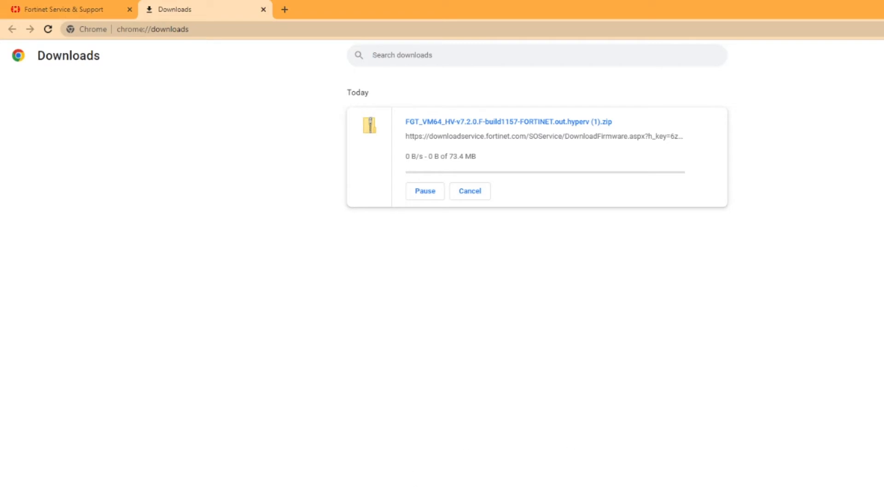
{"action": "left_click_drag", "start_coordinate": [883, 102], "coordinate": [490, 56]}
{"action": "left_click", "coordinate": [602, 55]}
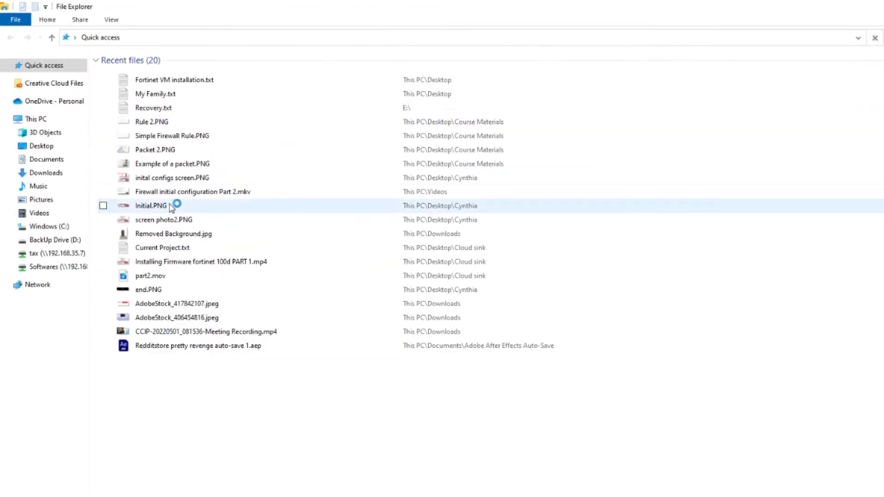
Browse to the Downloads folder in File Explorer, passing through Music.
{"action": "left_click", "coordinate": [41, 185]}
{"action": "left_click", "coordinate": [44, 176]}
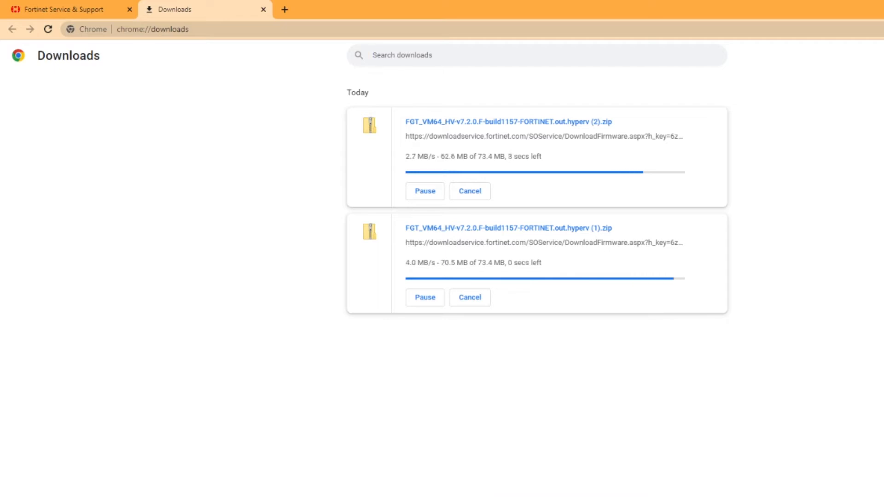
Through Control Panel > Programs, confirm Hyper-V, its Management Tools and Platform are enabled in Windows Features.
{"action": "key", "text": "super"}
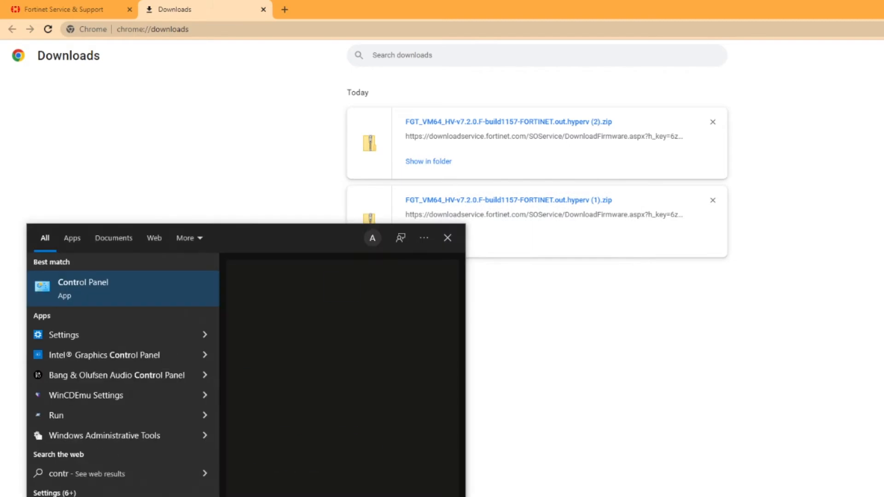
{"action": "left_click", "coordinate": [74, 289]}
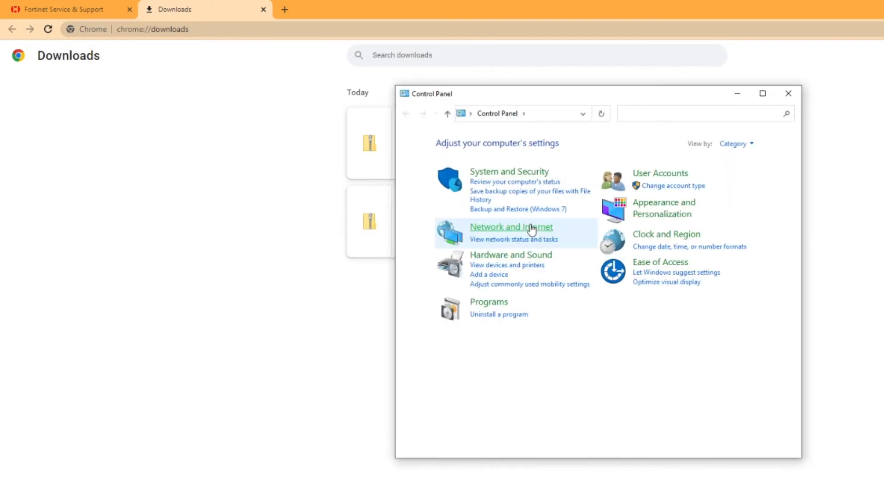
{"action": "left_click", "coordinate": [491, 306]}
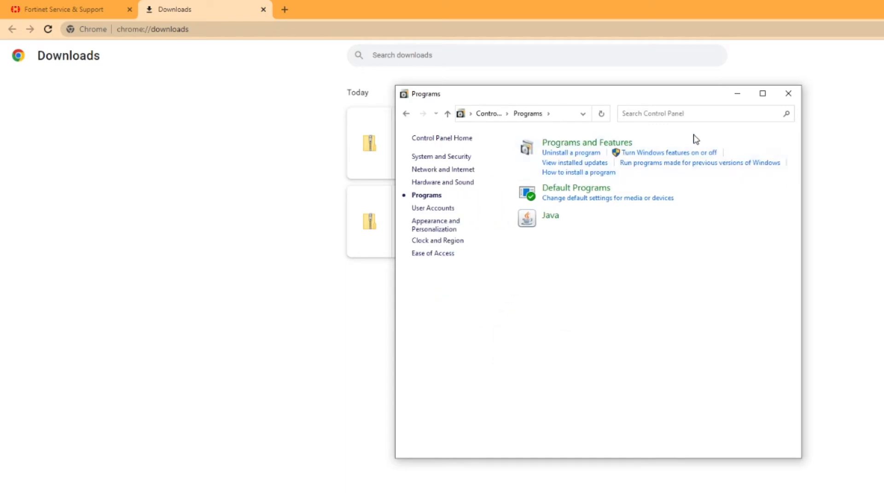
{"action": "left_click", "coordinate": [671, 155]}
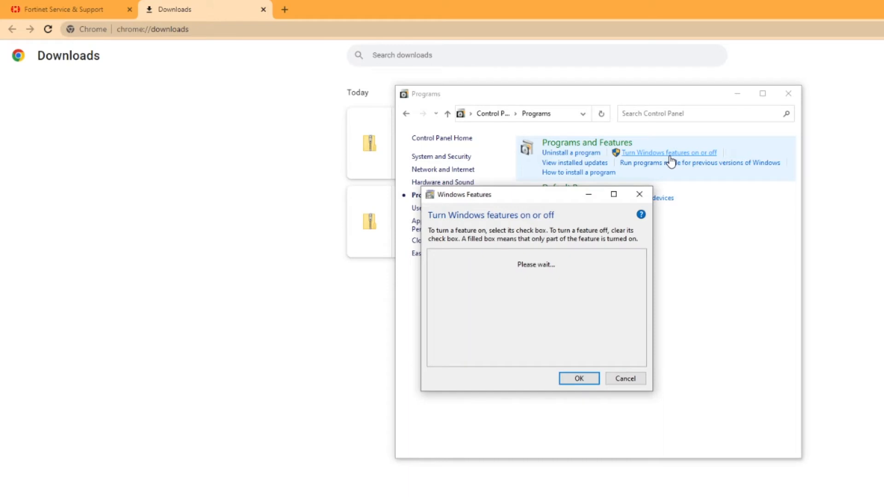
{"action": "scroll", "coordinate": [477, 304], "scroll_direction": "down", "scroll_amount": 1}
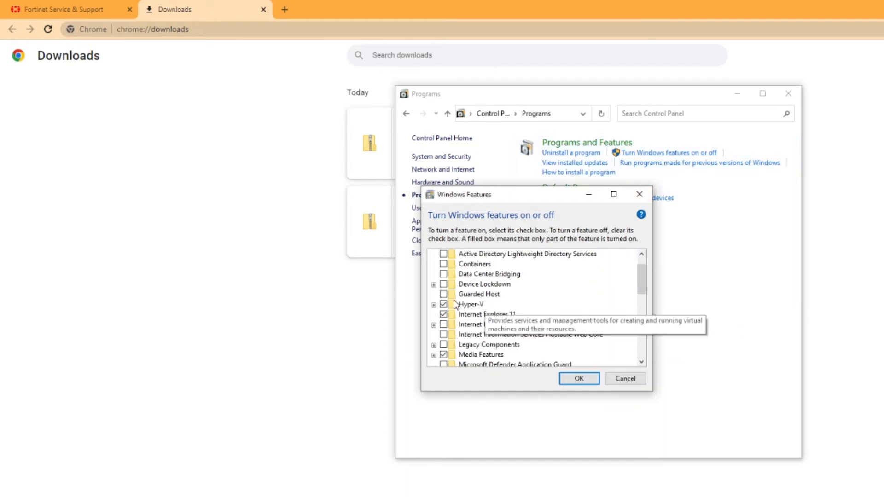
{"action": "left_click", "coordinate": [434, 305]}
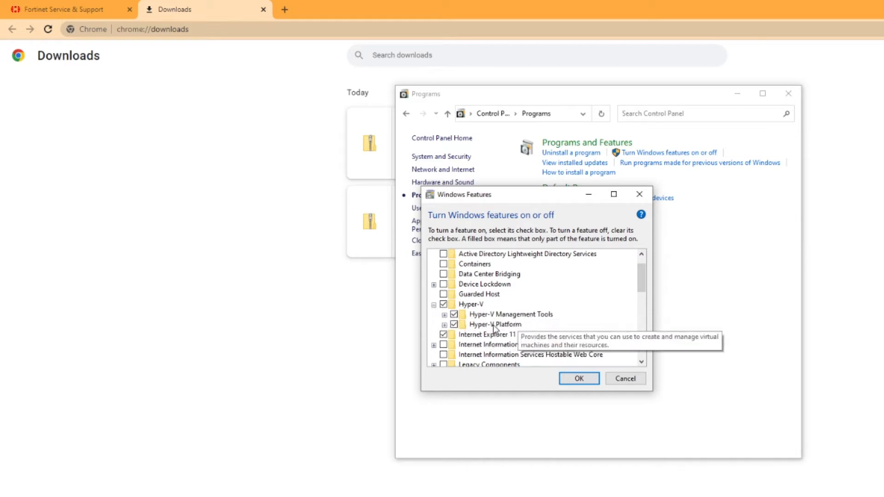
{"action": "left_click", "coordinate": [569, 377]}
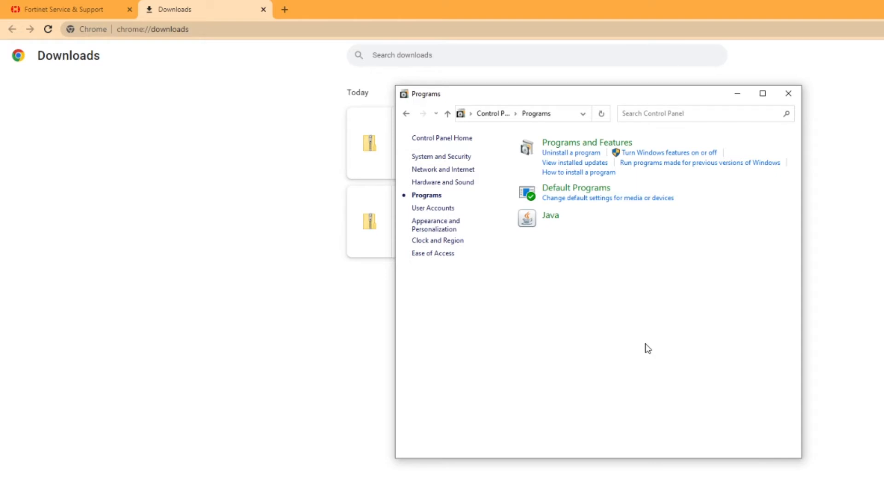
Close the Control Panel Programs window and move Hyper-V Manager aside to reveal Downloads.
{"action": "left_click", "coordinate": [789, 92]}
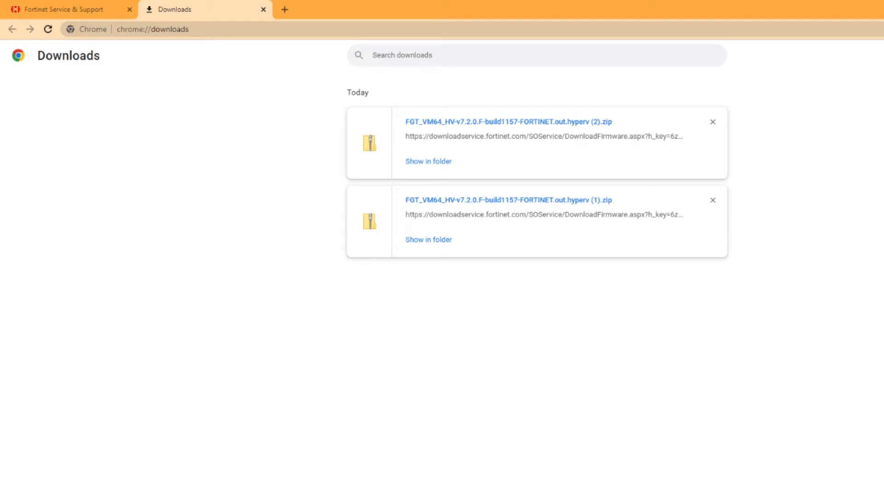
{"action": "left_click_drag", "start_coordinate": [489, 165], "coordinate": [504, 106]}
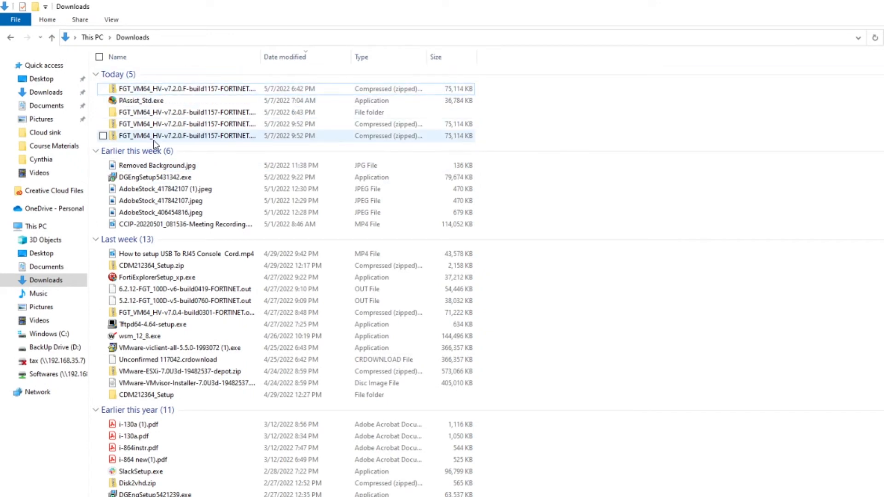
Extract the newest FortiGate Hyper-V zip in Downloads, replacing existing files, then return to Hyper-V Manager.
{"action": "left_click", "coordinate": [209, 88]}
{"action": "right_click", "coordinate": [208, 87]}
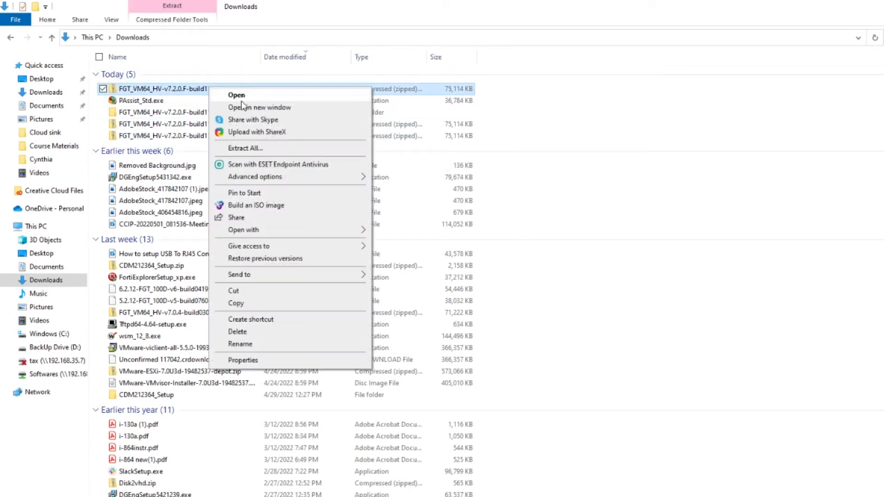
{"action": "left_click", "coordinate": [246, 148]}
{"action": "left_click", "coordinate": [637, 408]}
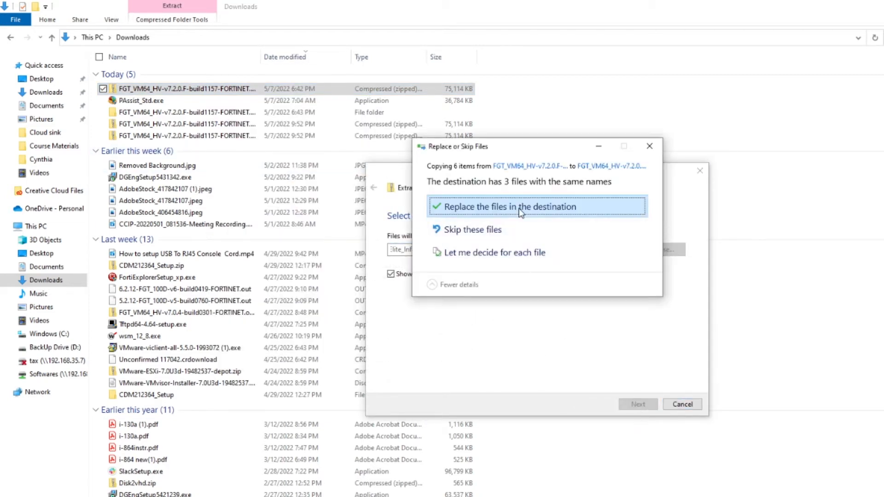
{"action": "left_click", "coordinate": [536, 206]}
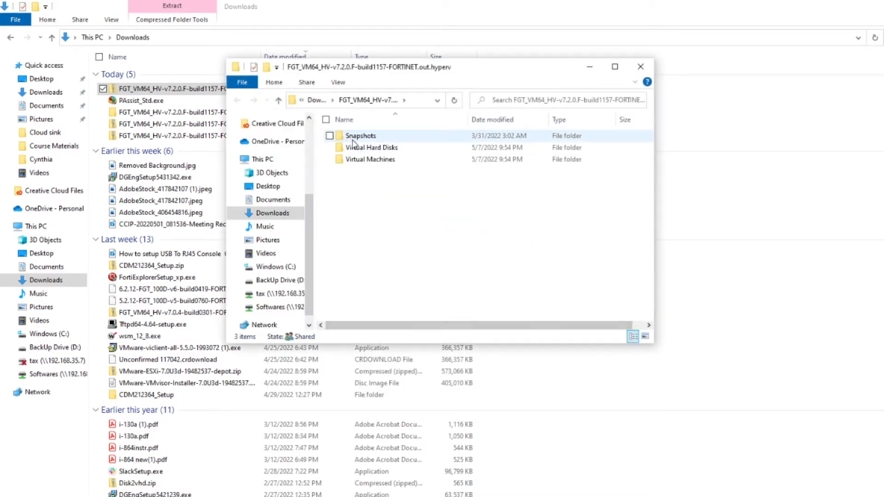
{"action": "left_click", "coordinate": [640, 66]}
{"action": "left_click", "coordinate": [707, 496]}
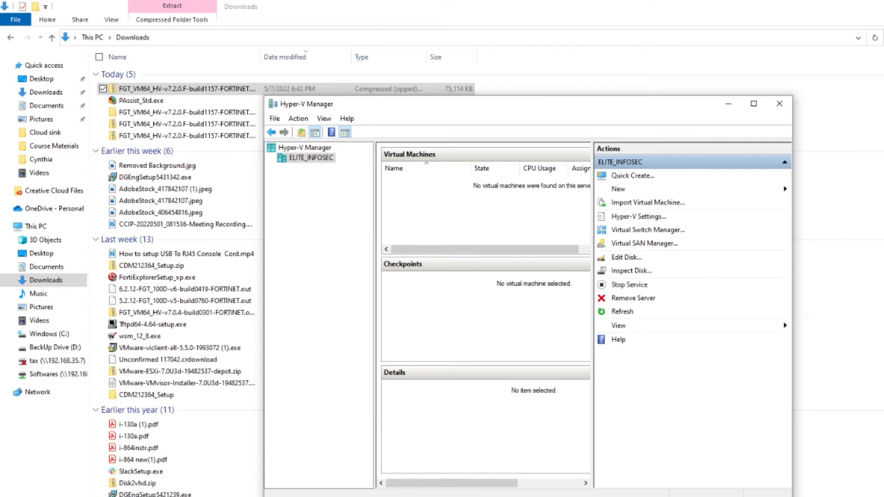
{"action": "key", "text": "super"}
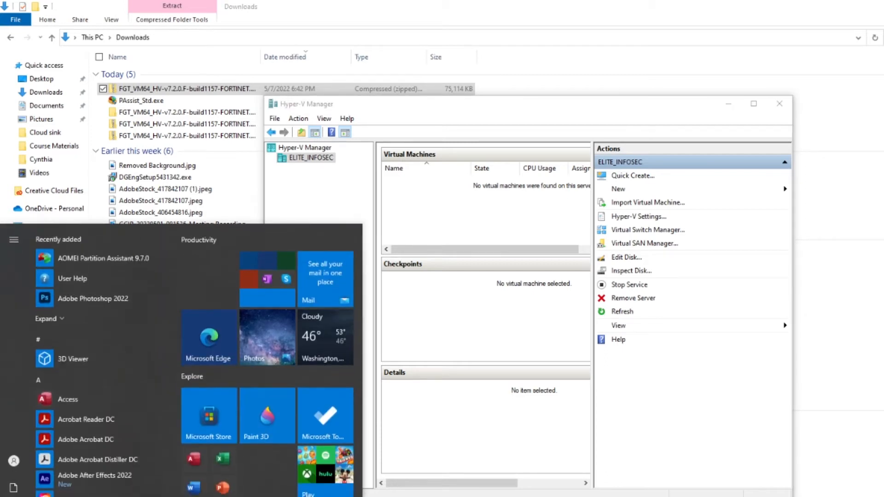
{"action": "type", "text": "hyper"}
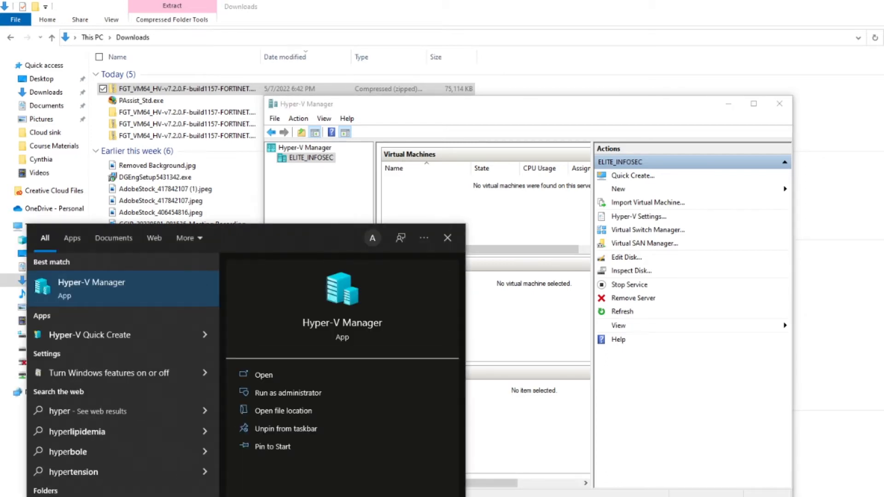
{"action": "left_click", "coordinate": [92, 283]}
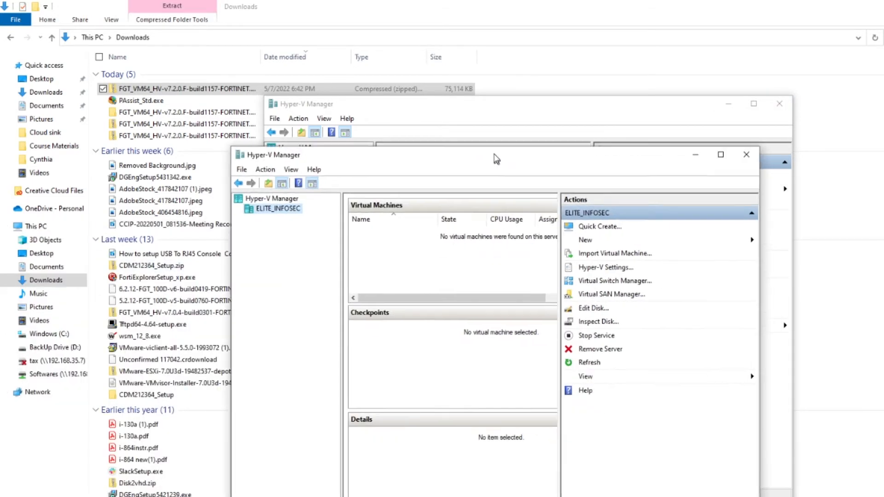
{"action": "left_click", "coordinate": [758, 124]}
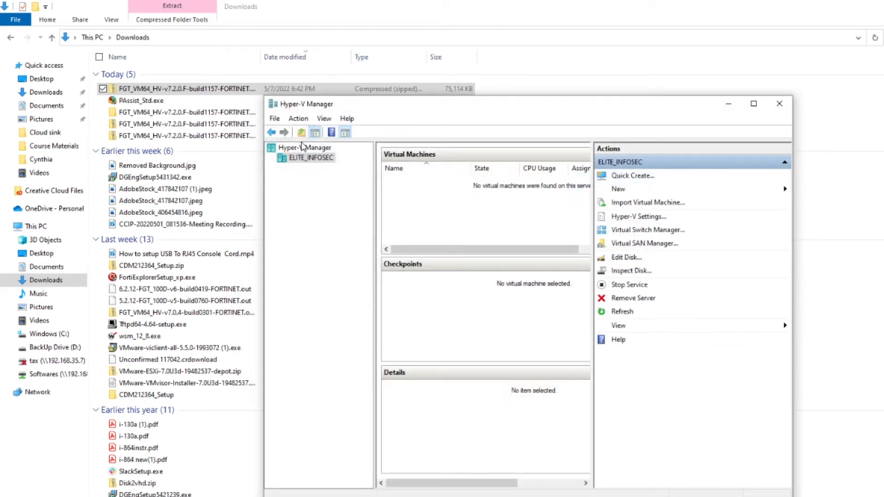
{"action": "right_click", "coordinate": [302, 151]}
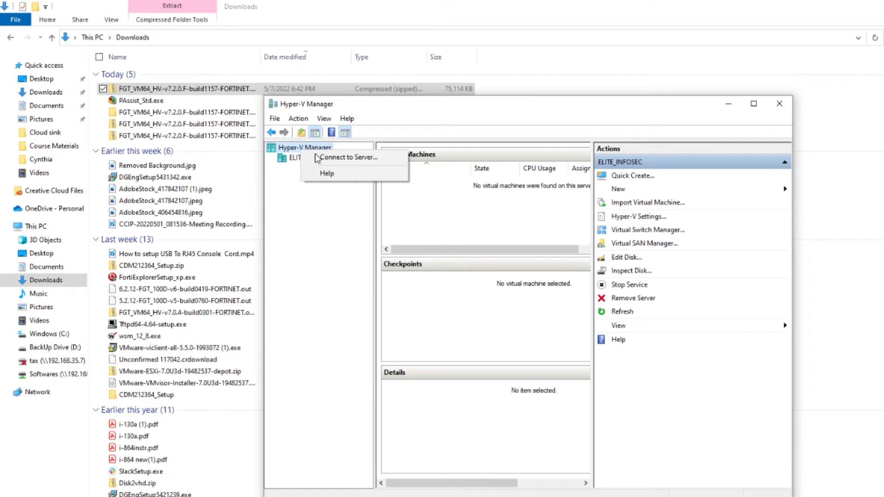
{"action": "left_click", "coordinate": [342, 159]}
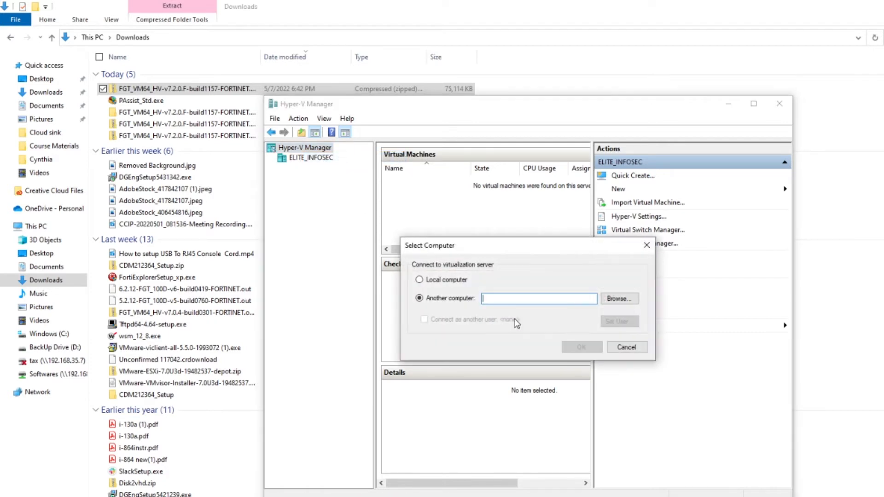
{"action": "left_click", "coordinate": [439, 282]}
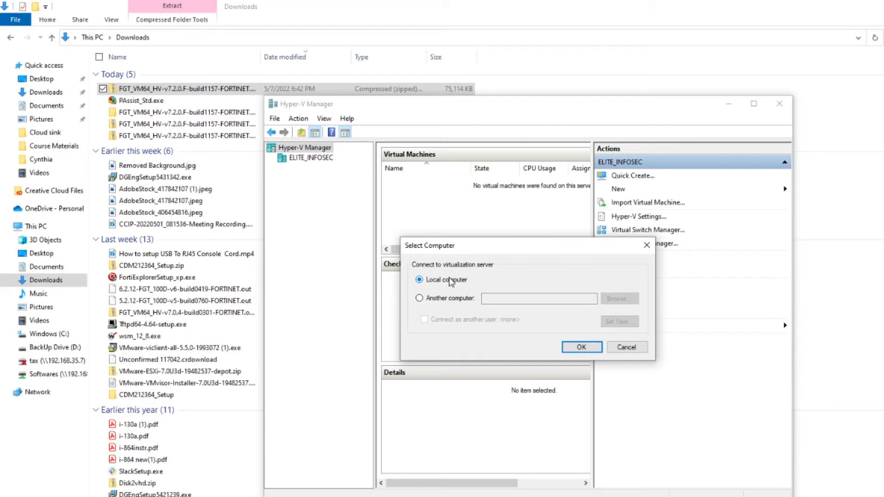
{"action": "left_click", "coordinate": [627, 348]}
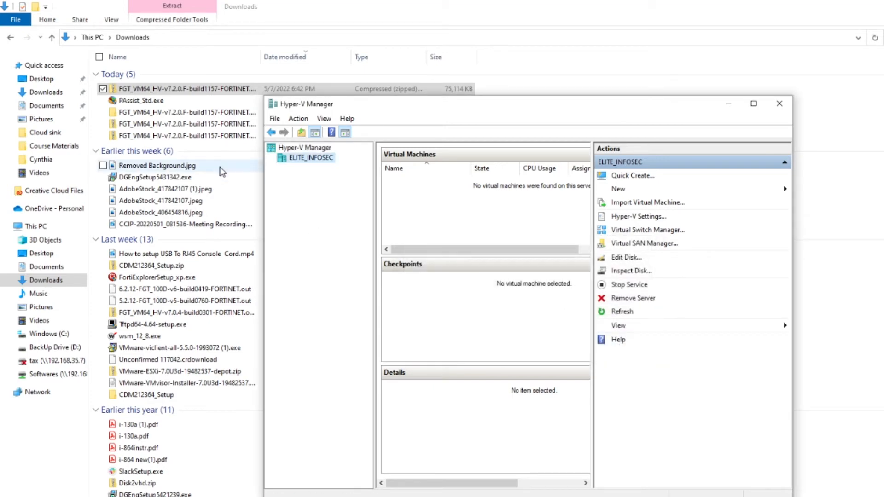
Start a new virtual machine on the host and name it 'Fortinet Firewall'.
{"action": "right_click", "coordinate": [308, 158]}
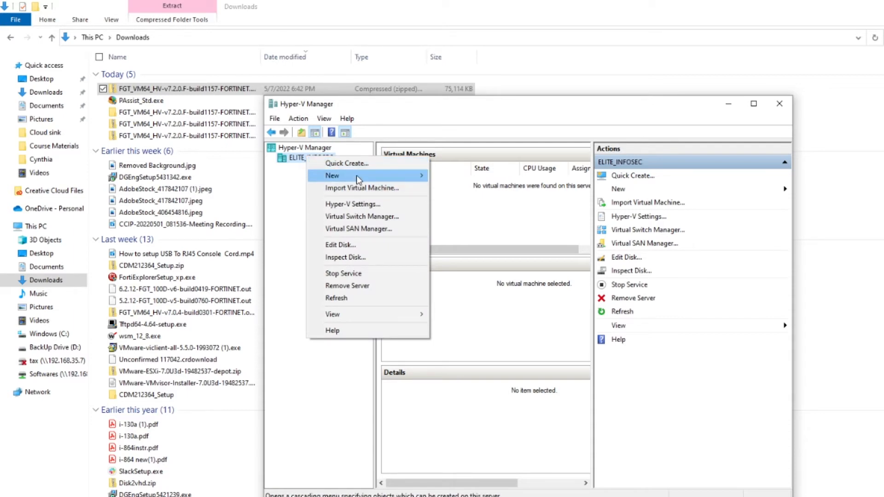
{"action": "mouse_move", "coordinate": [352, 175]}
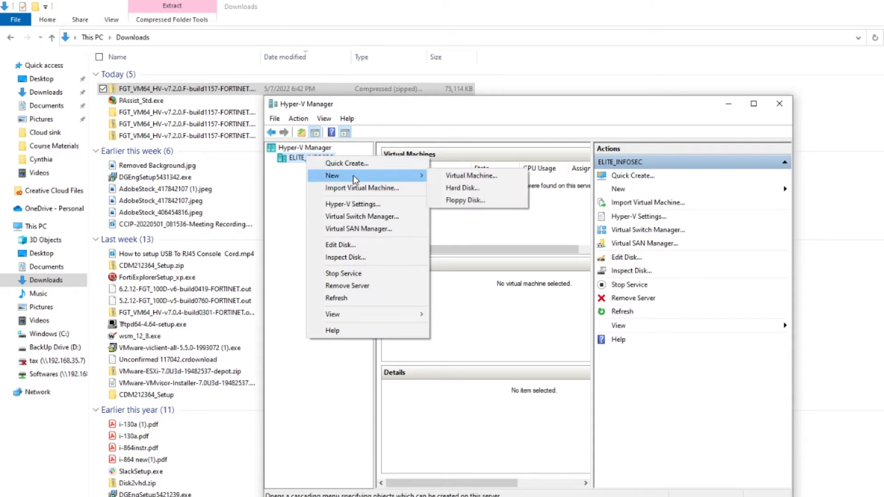
{"action": "left_click", "coordinate": [469, 176]}
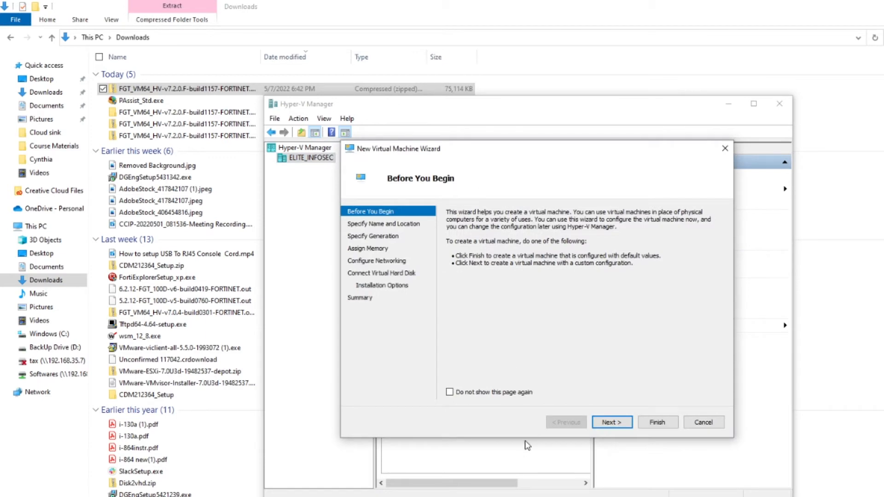
{"action": "left_click", "coordinate": [611, 422]}
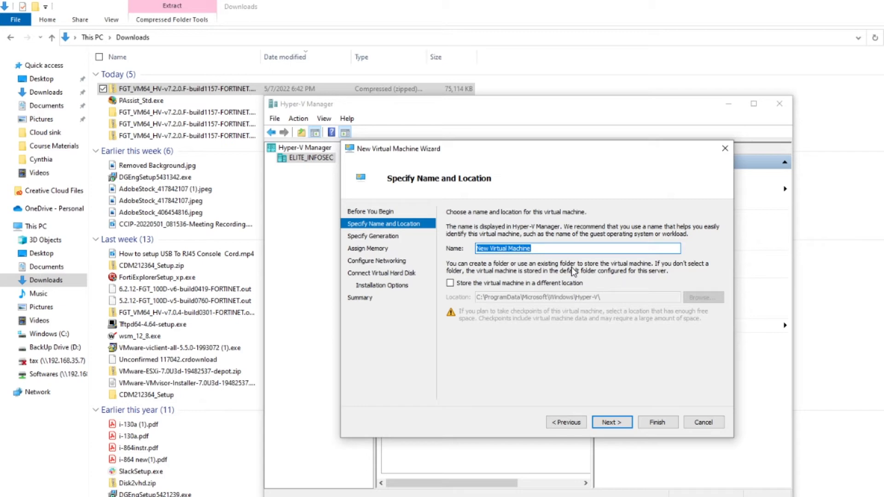
{"action": "type", "text": "Fortinet FI"}
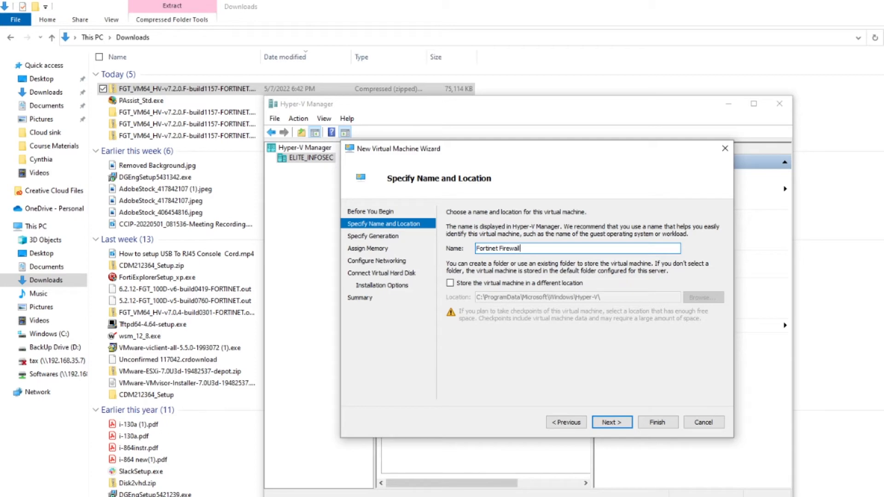
{"action": "left_click", "coordinate": [613, 422]}
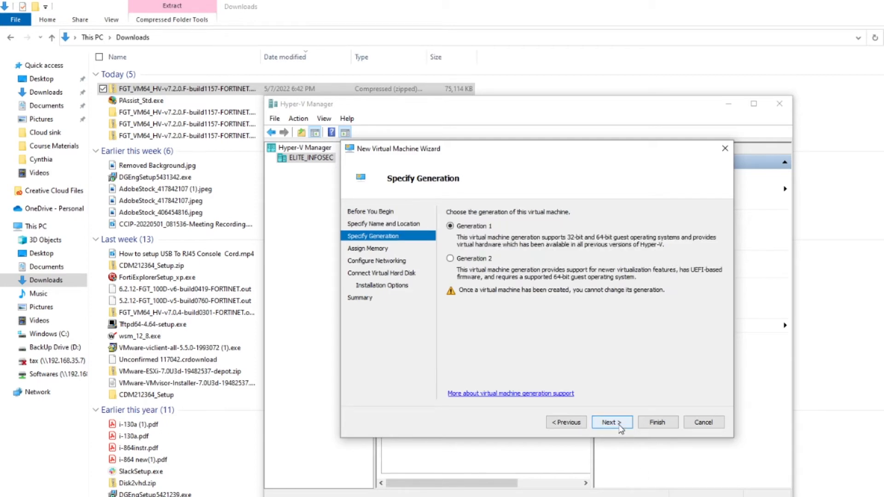
Store the VM in a custom location, keep Generation 1, and assign 1024 MB startup memory.
{"action": "left_click", "coordinate": [567, 423]}
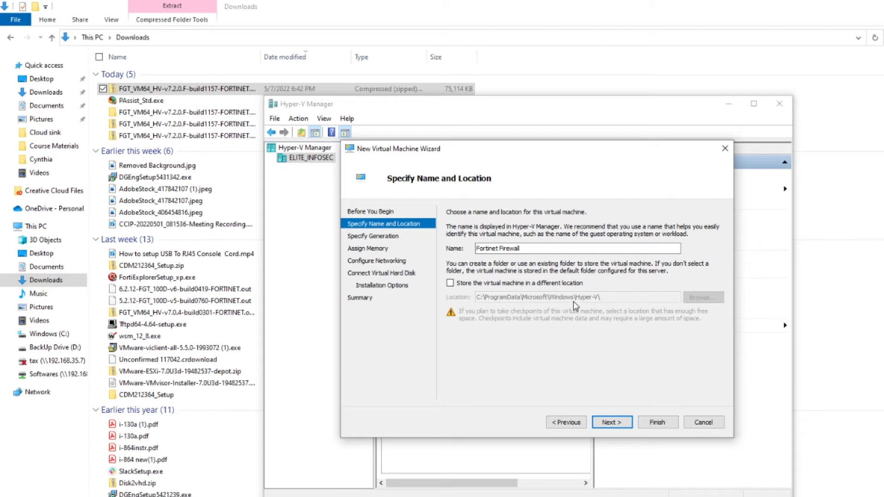
{"action": "left_click", "coordinate": [481, 288]}
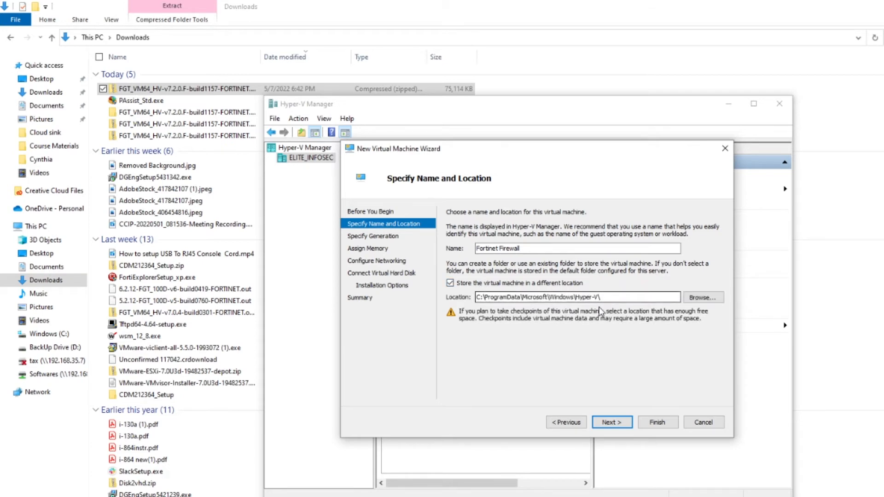
{"action": "left_click", "coordinate": [620, 422]}
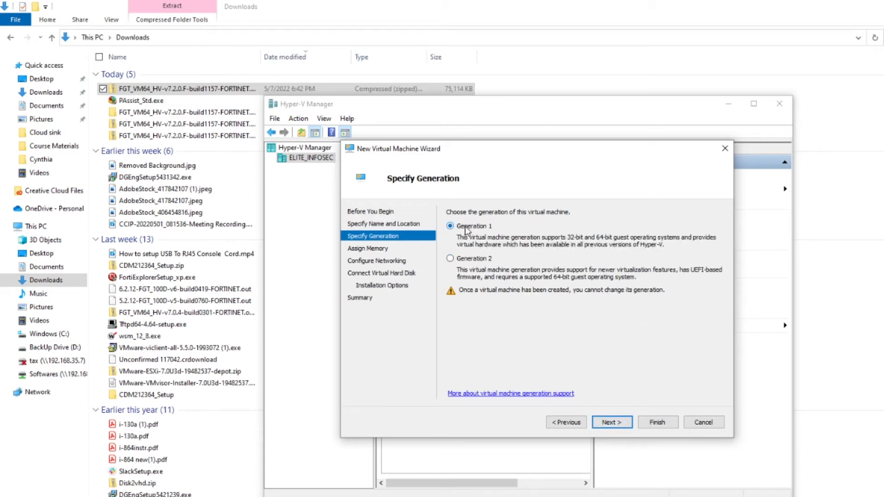
{"action": "left_click", "coordinate": [623, 423]}
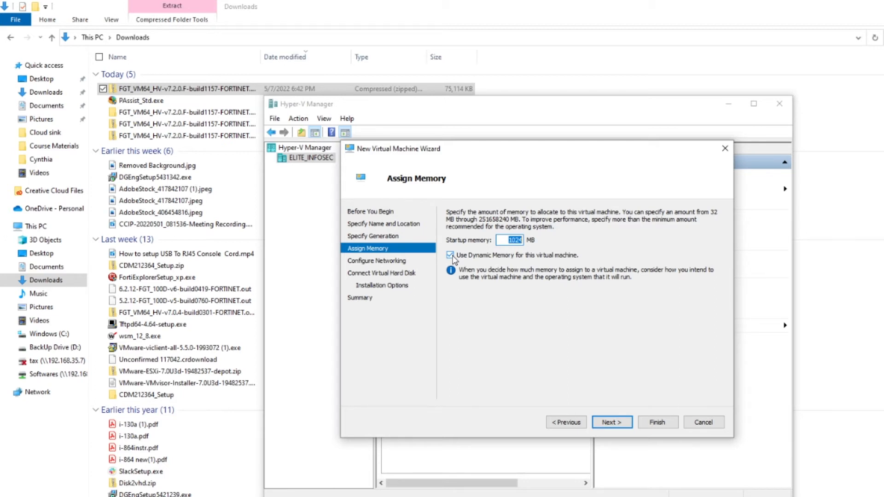
{"action": "left_click", "coordinate": [611, 422]}
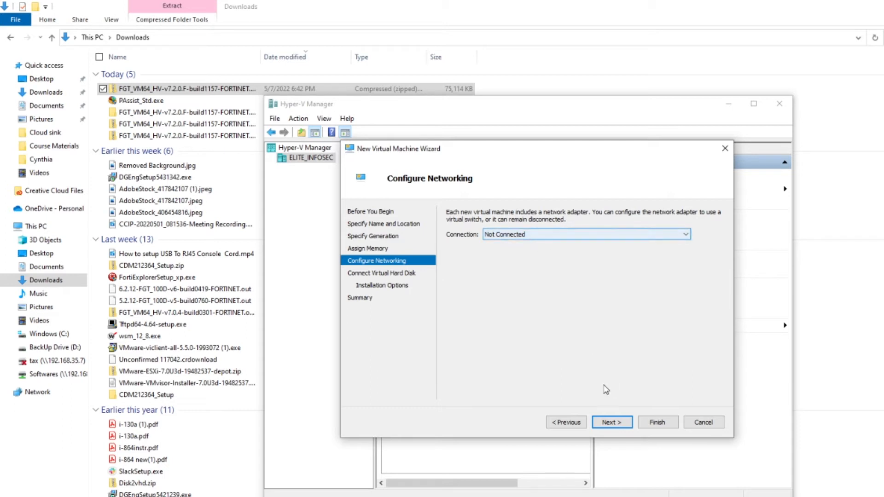
Leave networking Not Connected and attach an existing virtual hard disk instead of a new 127 GB one.
{"action": "left_click", "coordinate": [613, 423]}
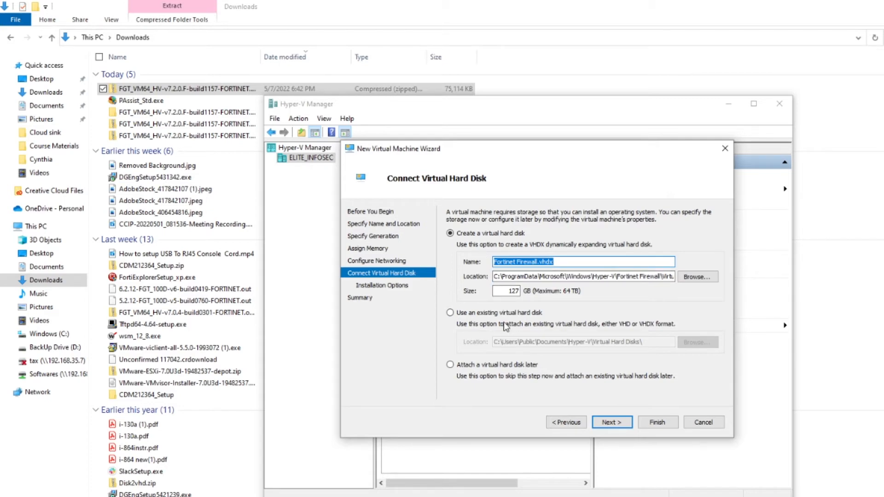
{"action": "left_click", "coordinate": [511, 292]}
{"action": "double_click", "coordinate": [511, 292]}
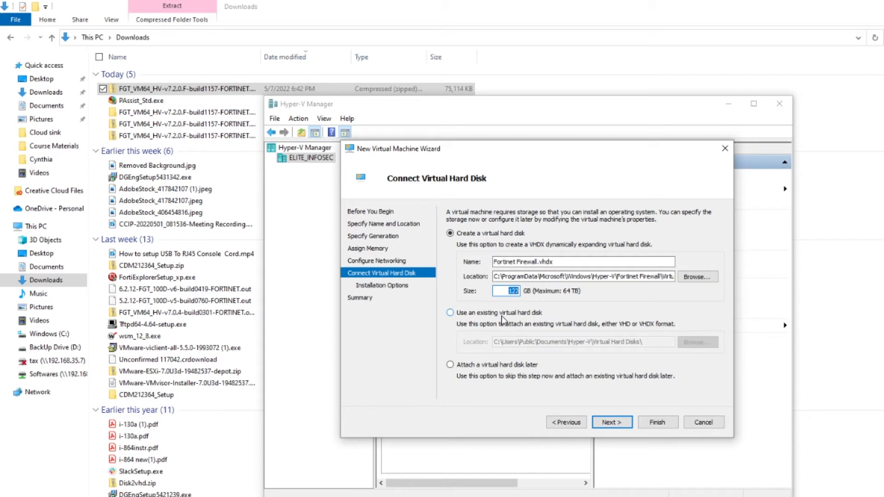
{"action": "left_click", "coordinate": [460, 315]}
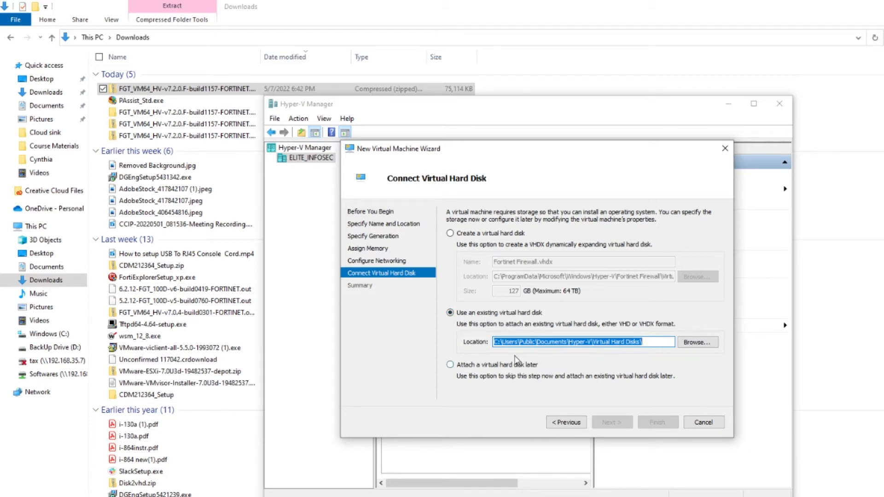
Attach fortios.vhd from the extracted package's Virtual Hard Disks folder and finish creating the VM.
{"action": "left_click", "coordinate": [700, 344]}
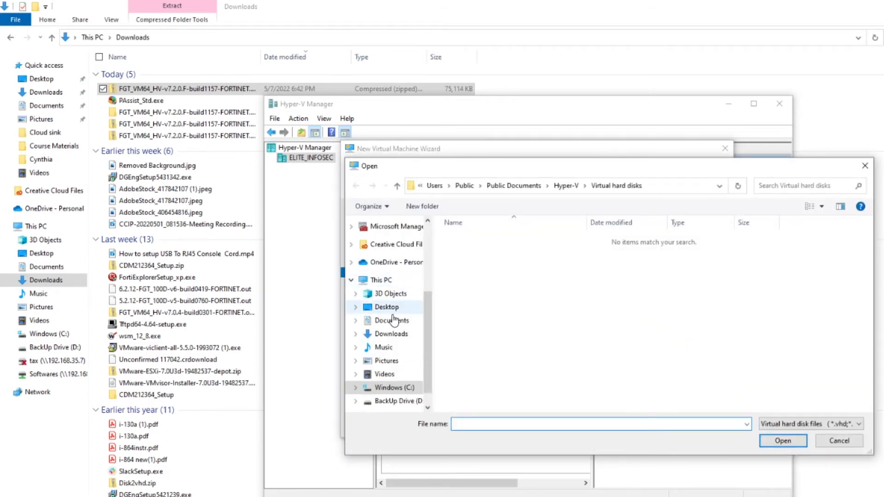
{"action": "left_click", "coordinate": [391, 335]}
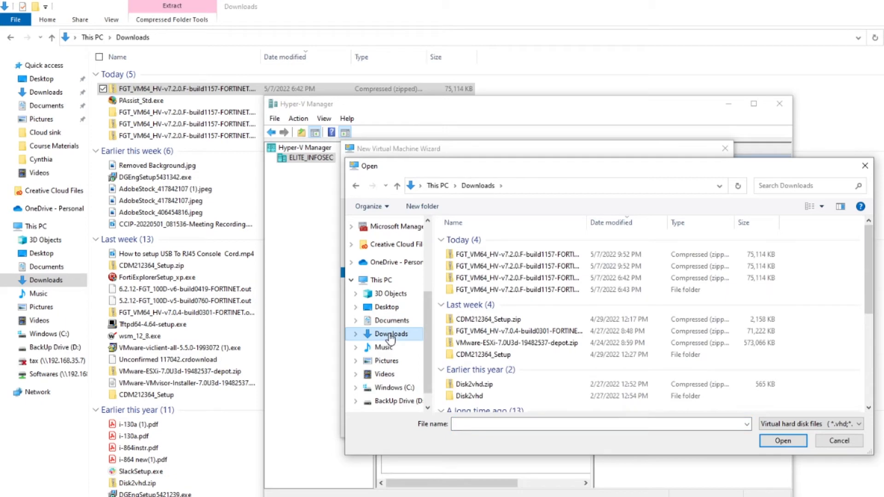
{"action": "double_click", "coordinate": [494, 291]}
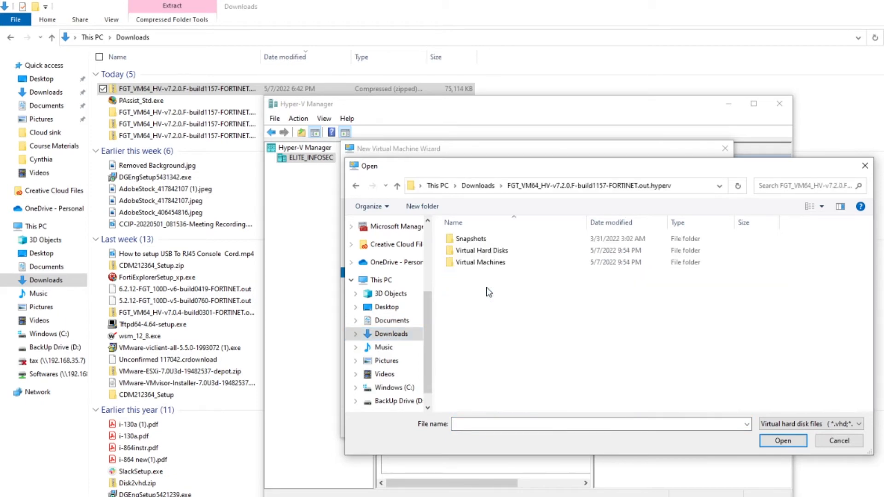
{"action": "double_click", "coordinate": [479, 251]}
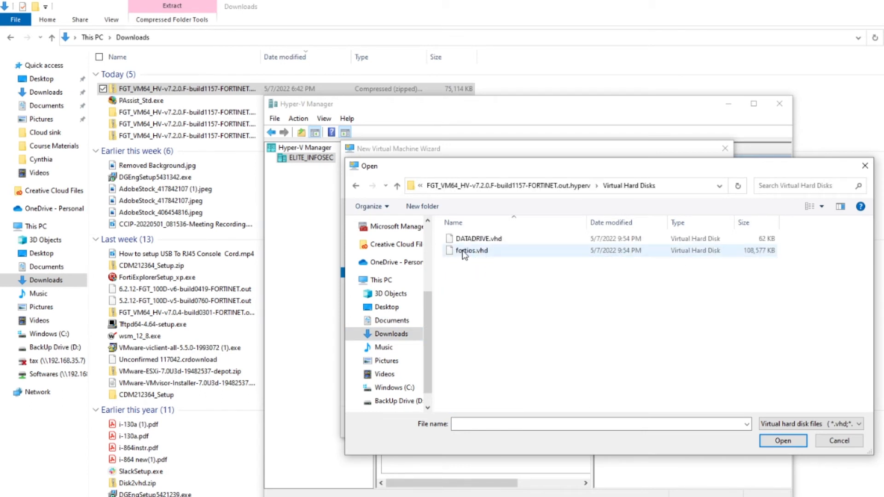
{"action": "left_click", "coordinate": [464, 253]}
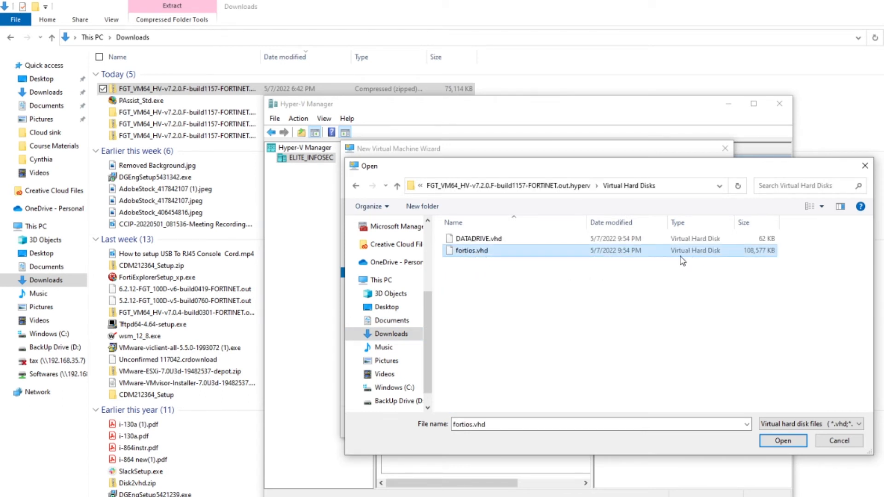
{"action": "left_click", "coordinate": [780, 443]}
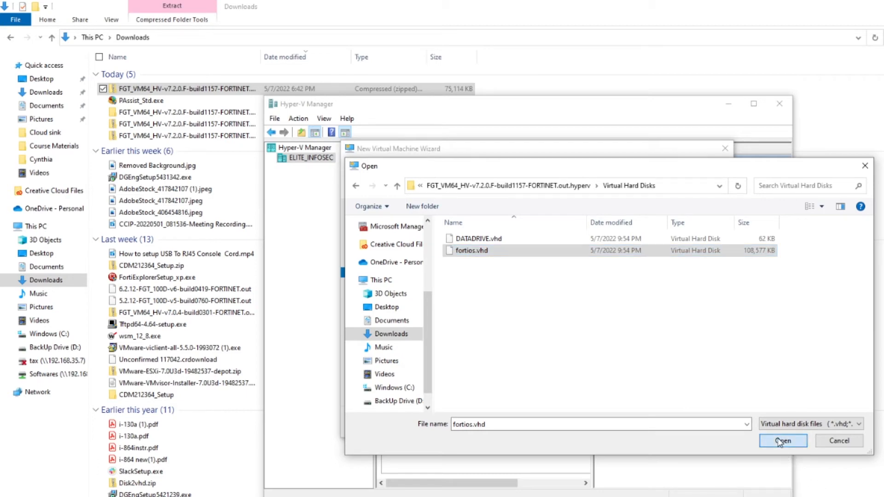
{"action": "left_click", "coordinate": [613, 422]}
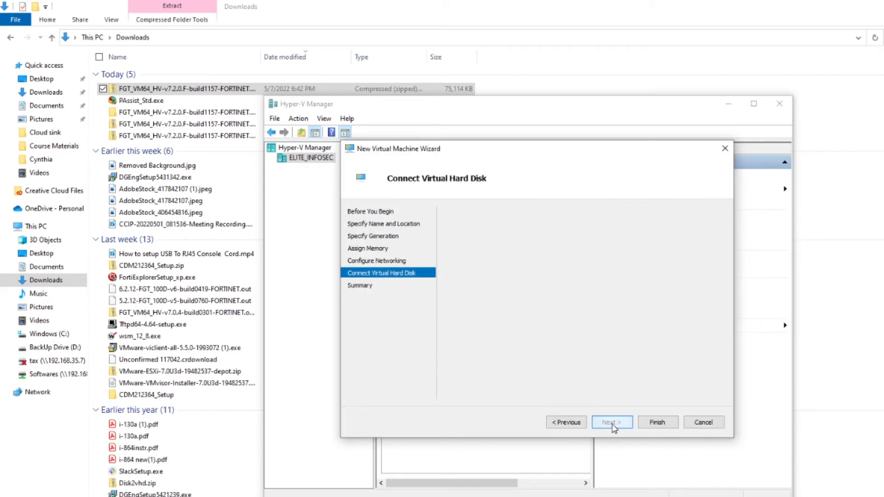
{"action": "left_click", "coordinate": [653, 425]}
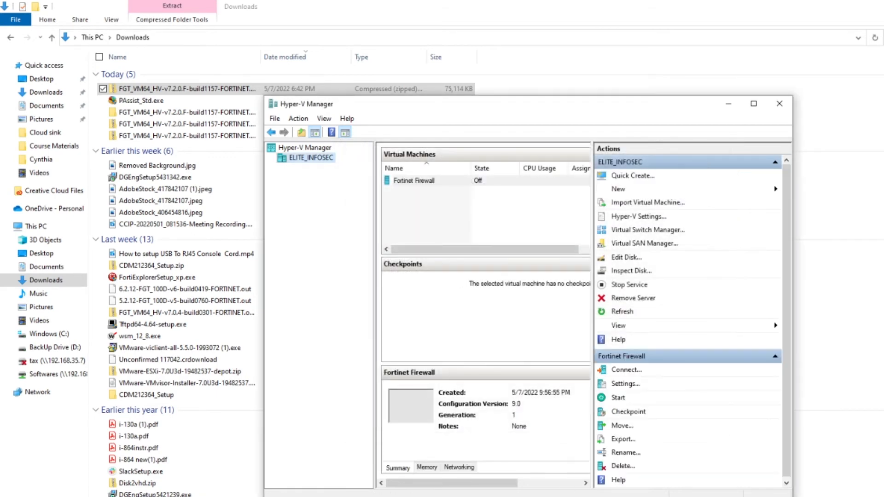
{"action": "key", "text": "alt+Tab"}
{"action": "left_click", "coordinate": [411, 277]}
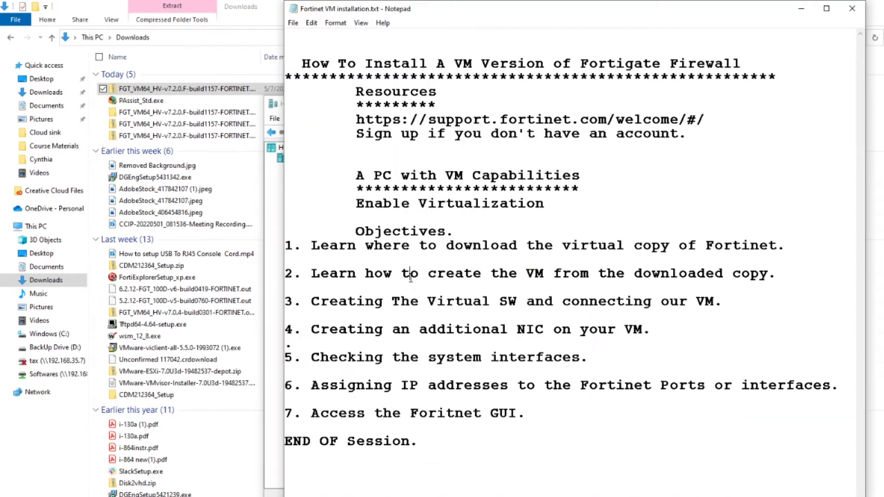
{"action": "left_click", "coordinate": [438, 310]}
{"action": "left_click", "coordinate": [777, 274]}
{"action": "left_click_drag", "start_coordinate": [536, 301], "coordinate": [493, 310]}
{"action": "left_click", "coordinate": [552, 301]}
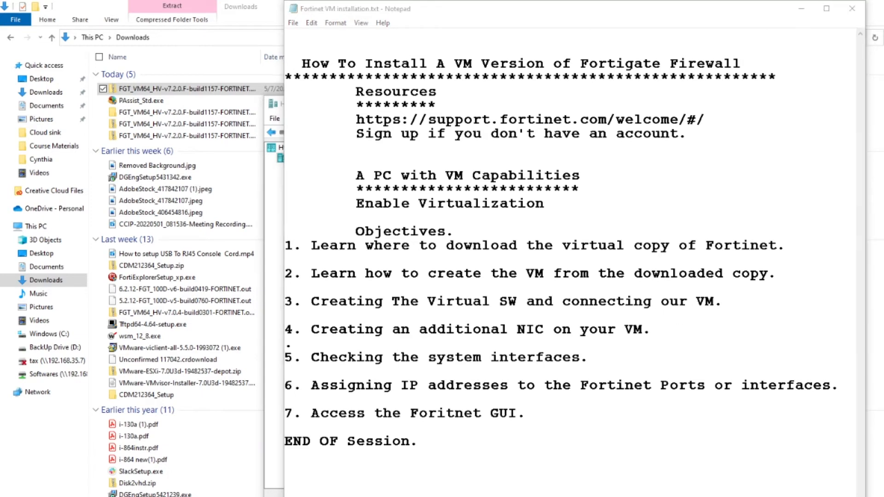
{"action": "key", "text": "alt+Tab"}
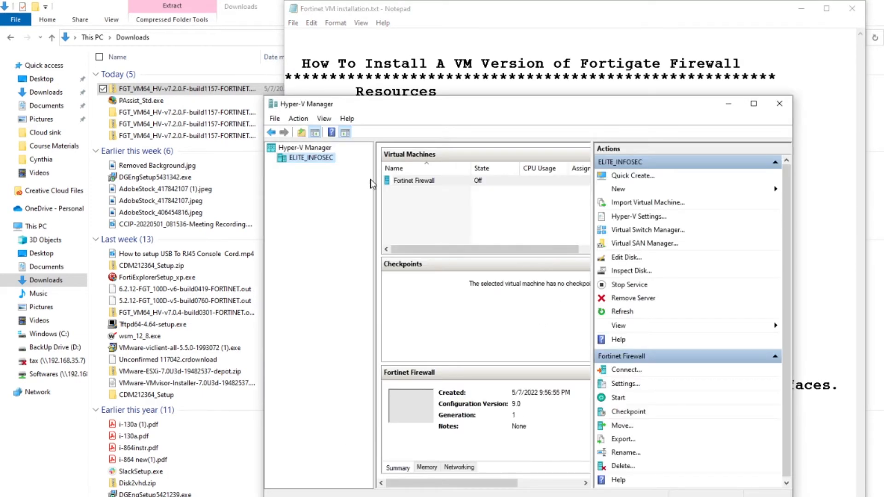
Create an external virtual switch named CCIP Switch on the Intel Ethernet I219-LM adapter and apply it.
{"action": "left_click", "coordinate": [631, 235]}
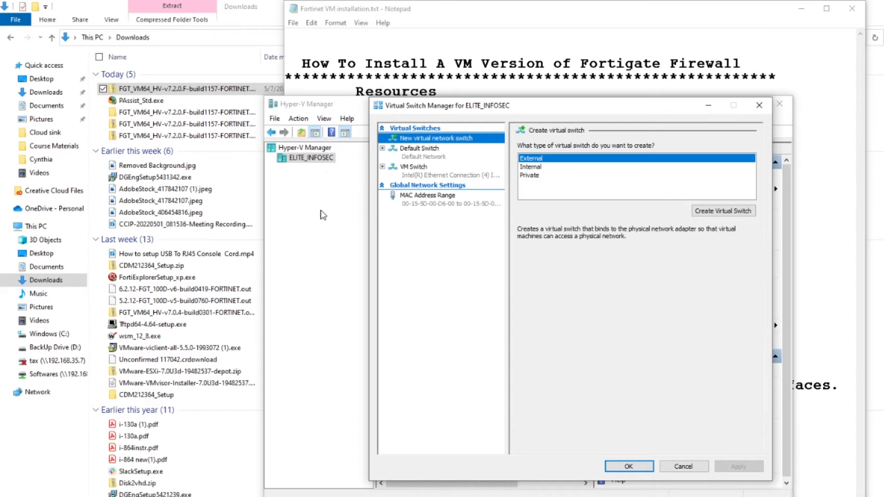
{"action": "left_click", "coordinate": [546, 177]}
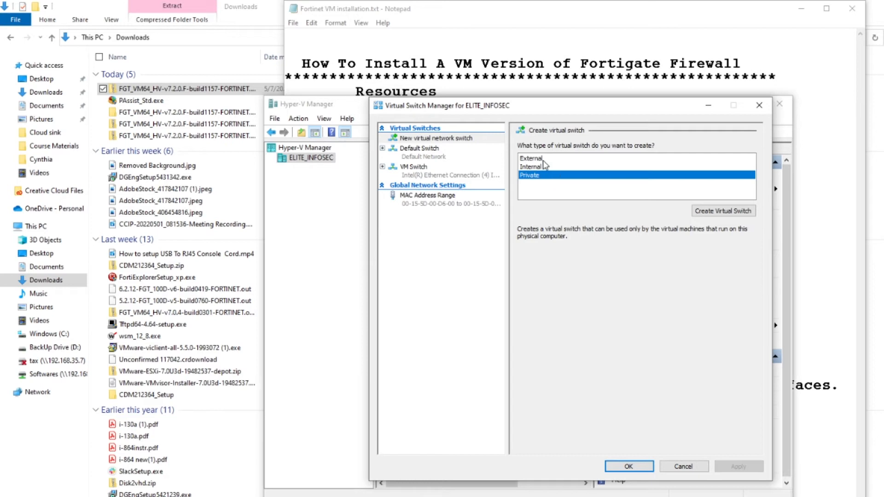
{"action": "left_click", "coordinate": [543, 158]}
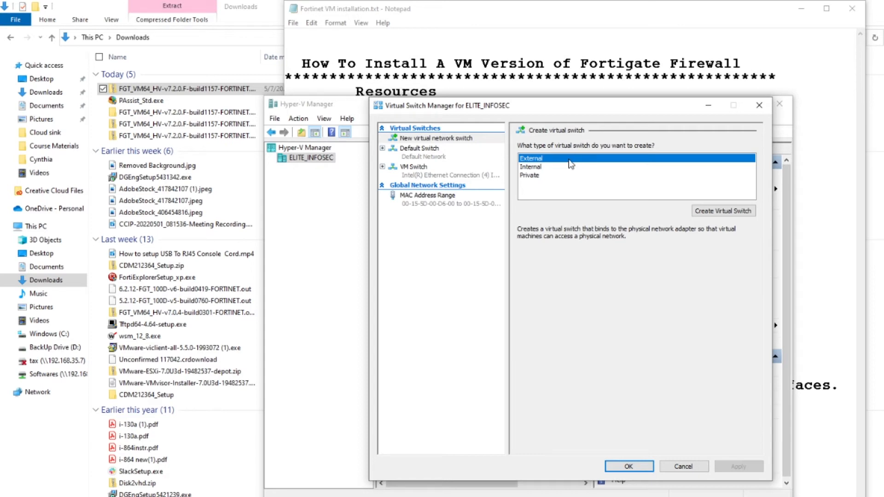
{"action": "left_click", "coordinate": [728, 210]}
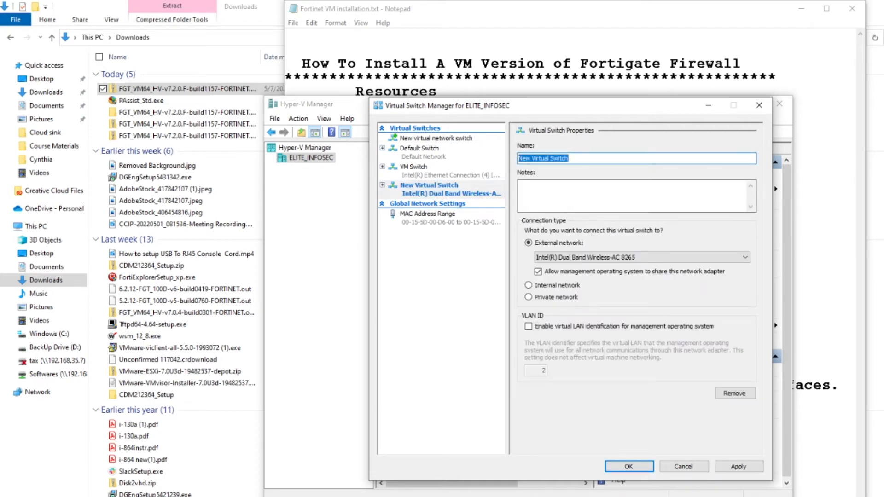
{"action": "type", "text": "CCIP"}
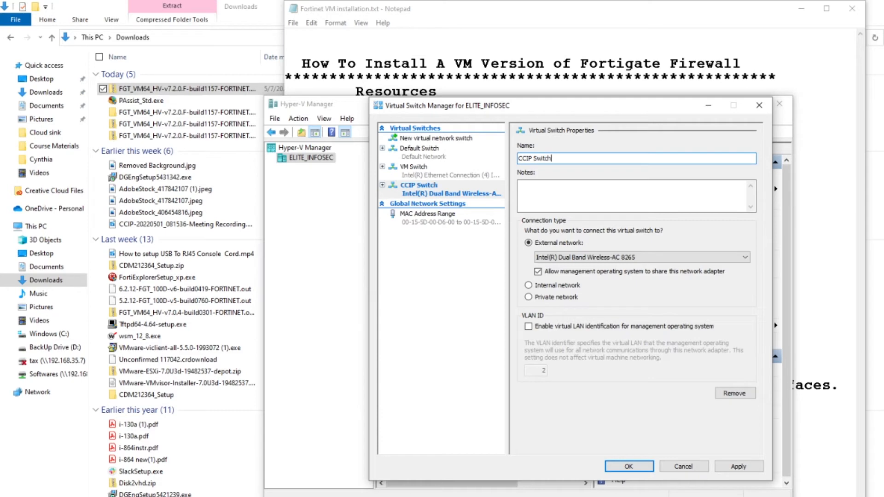
{"action": "left_click", "coordinate": [675, 259]}
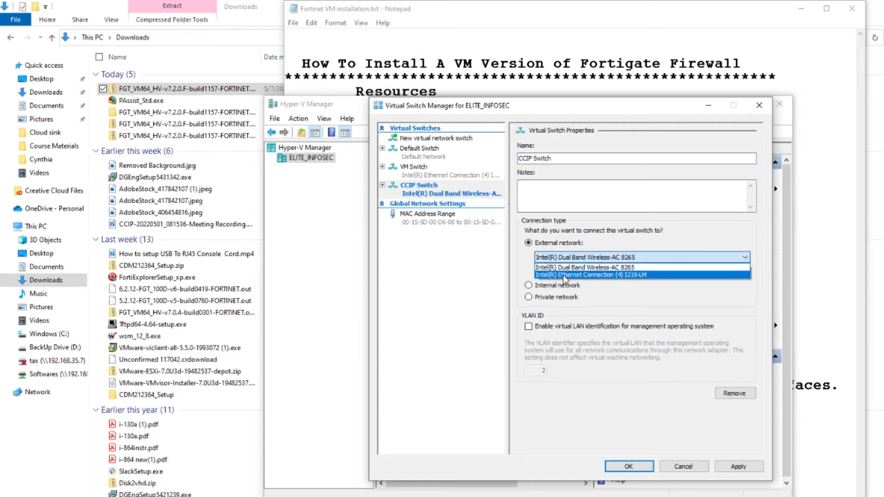
{"action": "left_click", "coordinate": [581, 275]}
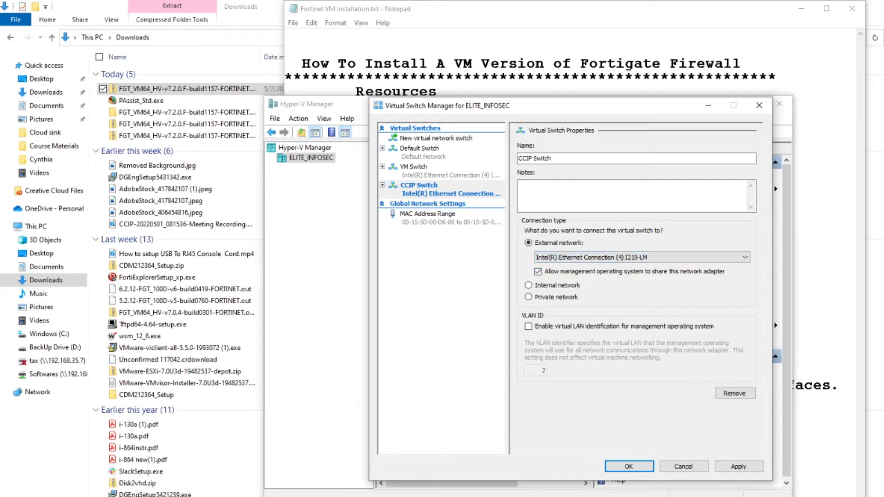
{"action": "left_click", "coordinate": [740, 467]}
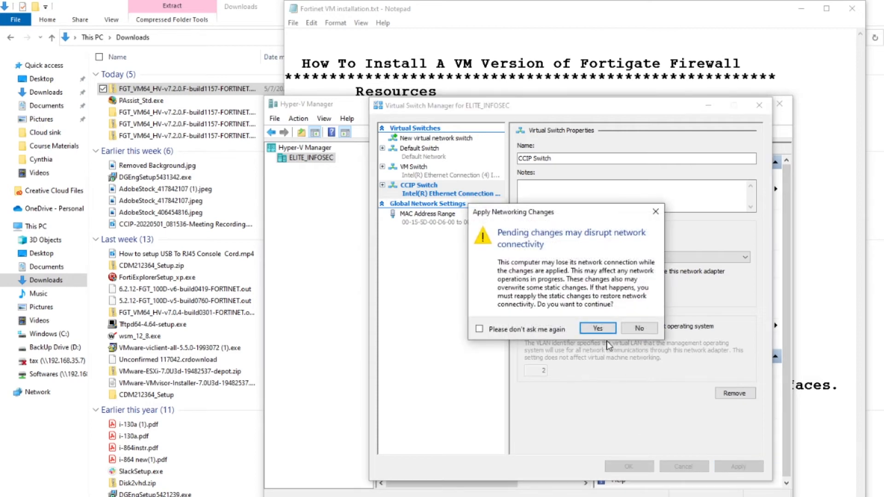
Confirm the network change twice, dismiss both switch errors, and cancel out of Virtual Switch Manager.
{"action": "left_click", "coordinate": [598, 329]}
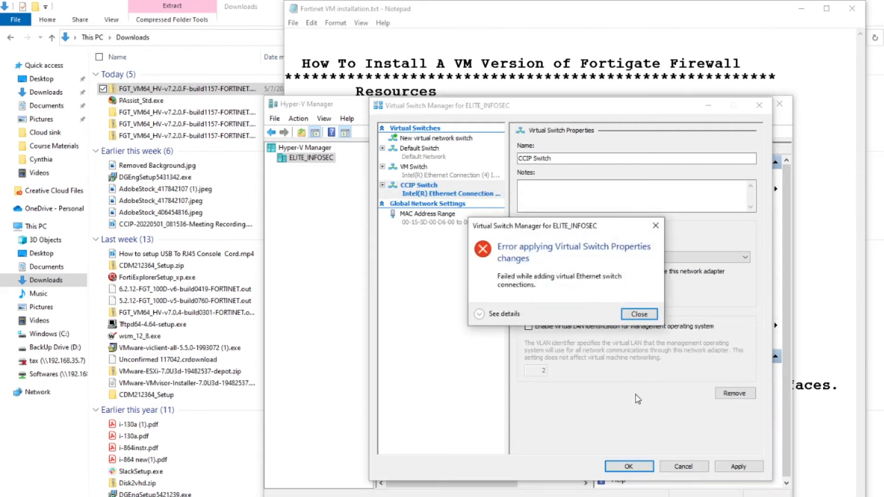
{"action": "left_click", "coordinate": [641, 317]}
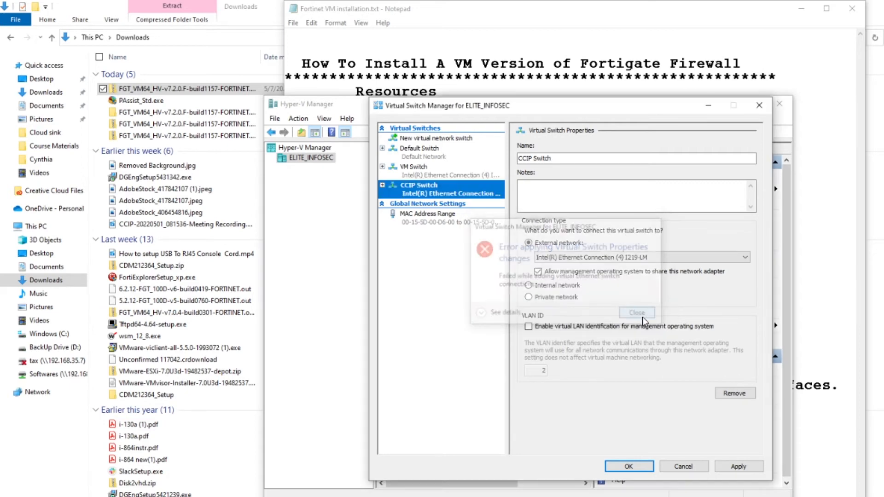
{"action": "left_click", "coordinate": [627, 468]}
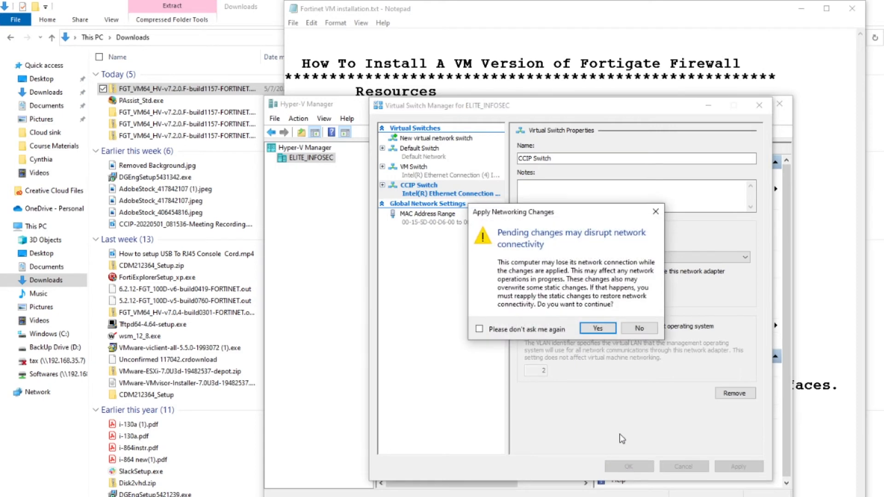
{"action": "left_click", "coordinate": [599, 330]}
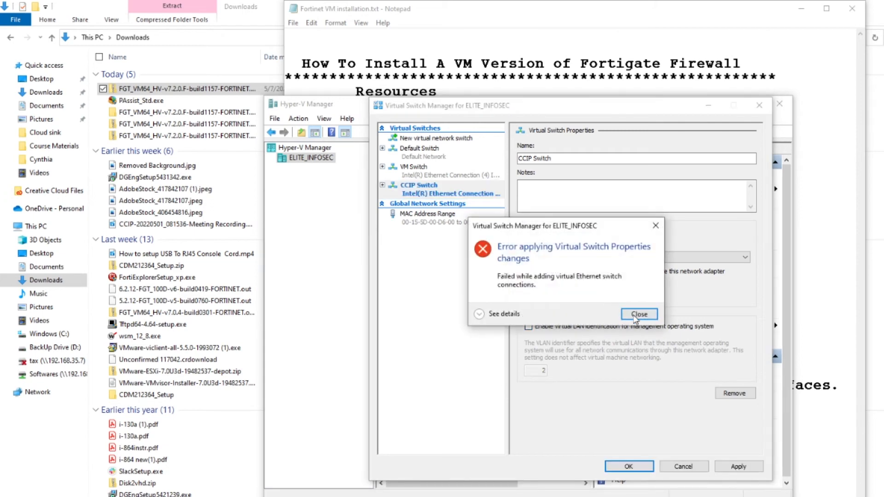
{"action": "left_click", "coordinate": [637, 314]}
{"action": "left_click", "coordinate": [691, 467]}
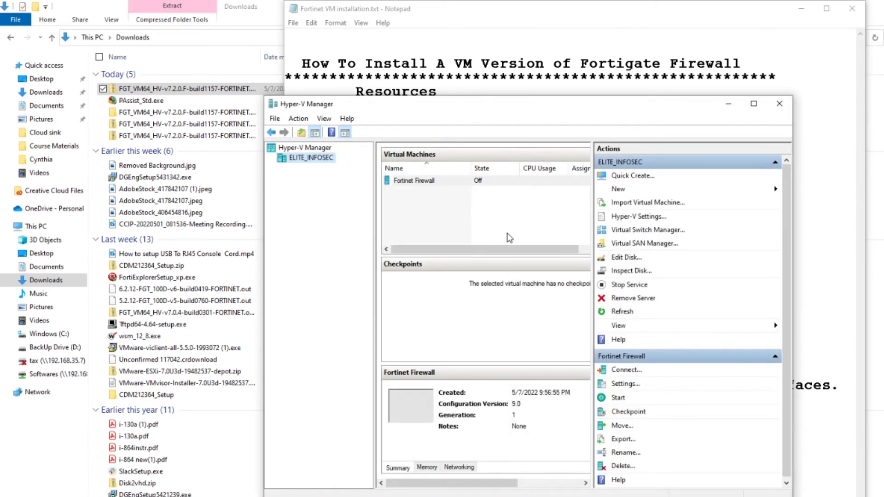
{"action": "left_click", "coordinate": [534, 236]}
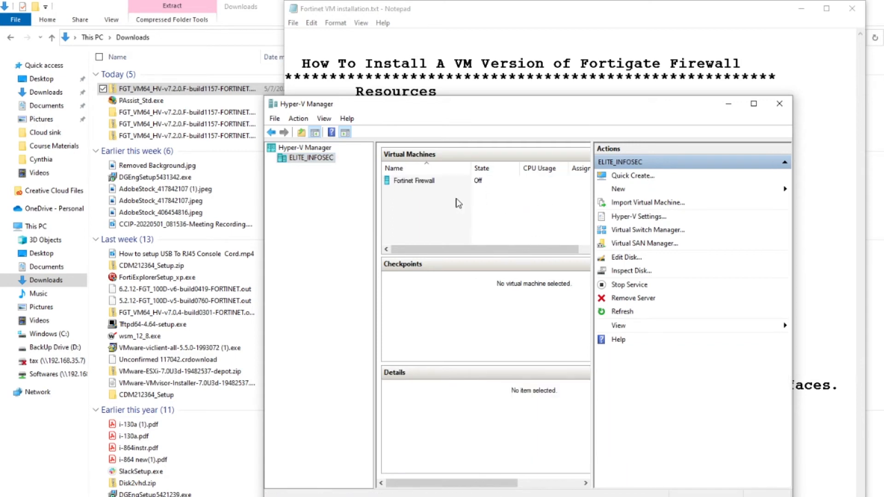
Connect the Fortinet Firewall VM's network adapter to VM Switch and save the settings.
{"action": "left_click", "coordinate": [419, 182]}
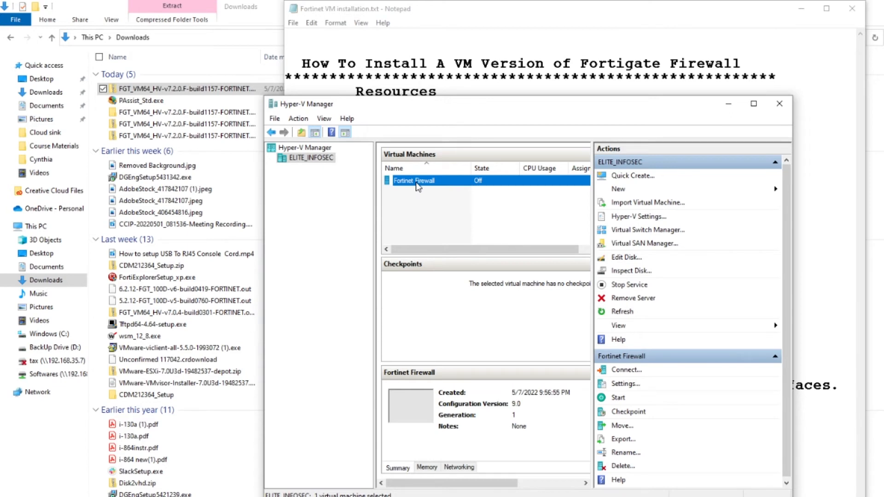
{"action": "right_click", "coordinate": [415, 183]}
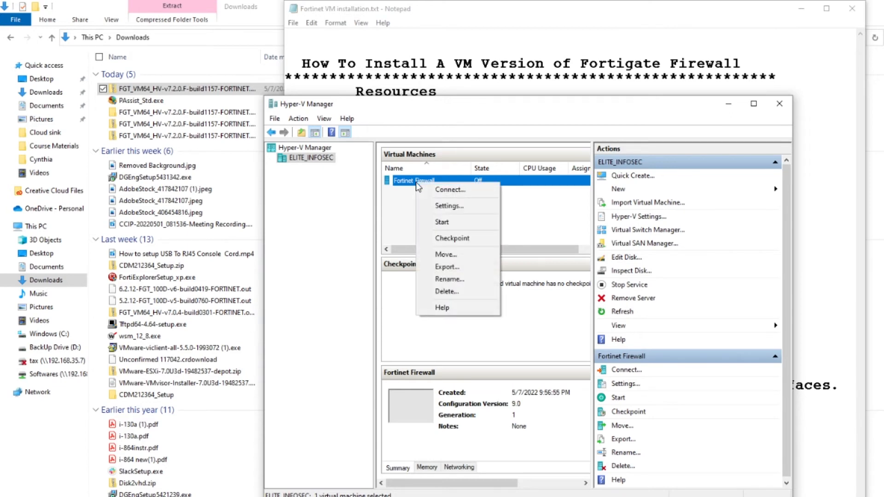
{"action": "left_click", "coordinate": [449, 205]}
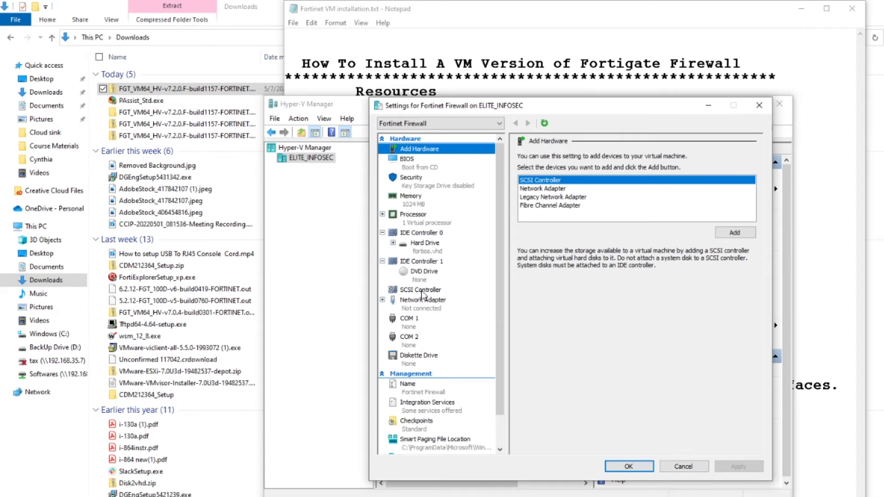
{"action": "left_click", "coordinate": [418, 301]}
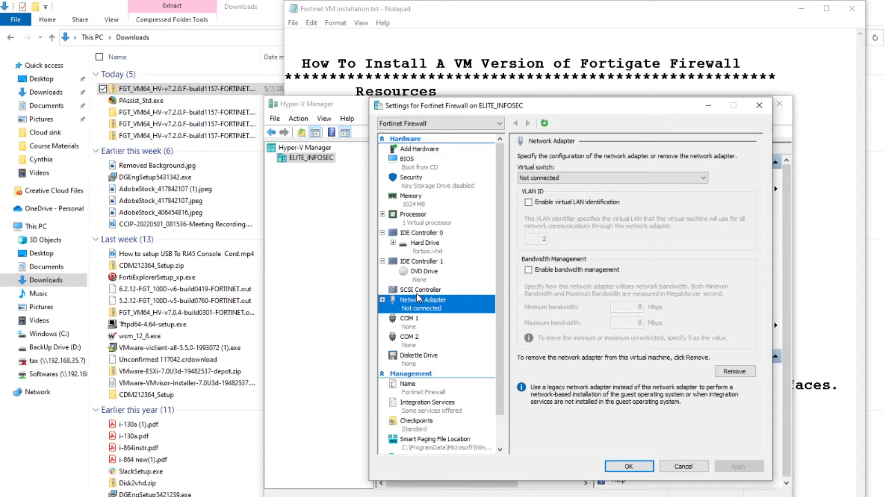
{"action": "left_click", "coordinate": [611, 177]}
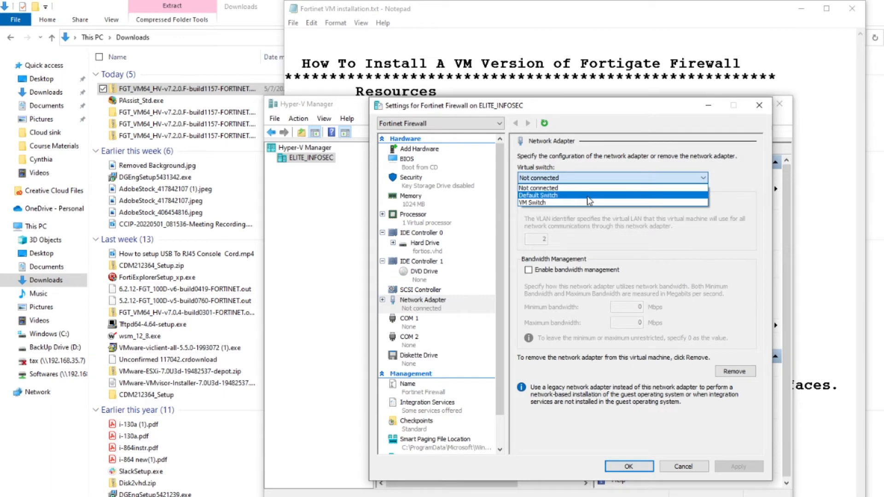
{"action": "left_click", "coordinate": [561, 203]}
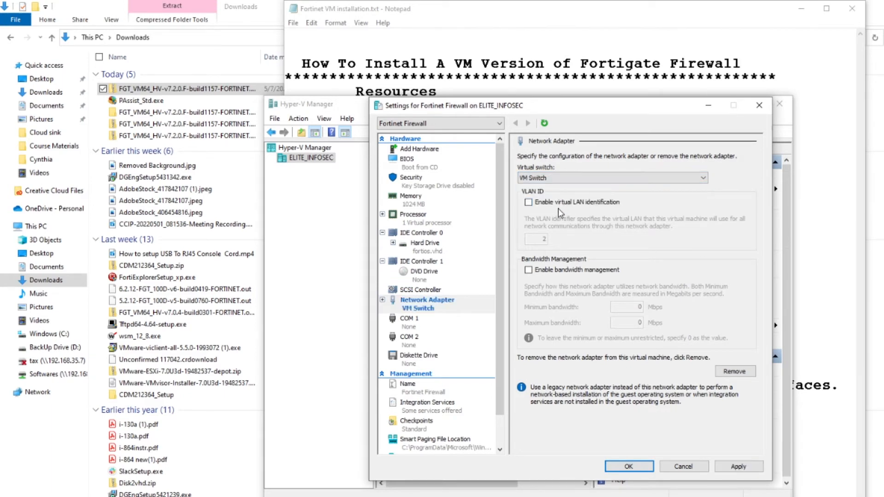
{"action": "left_click", "coordinate": [640, 467]}
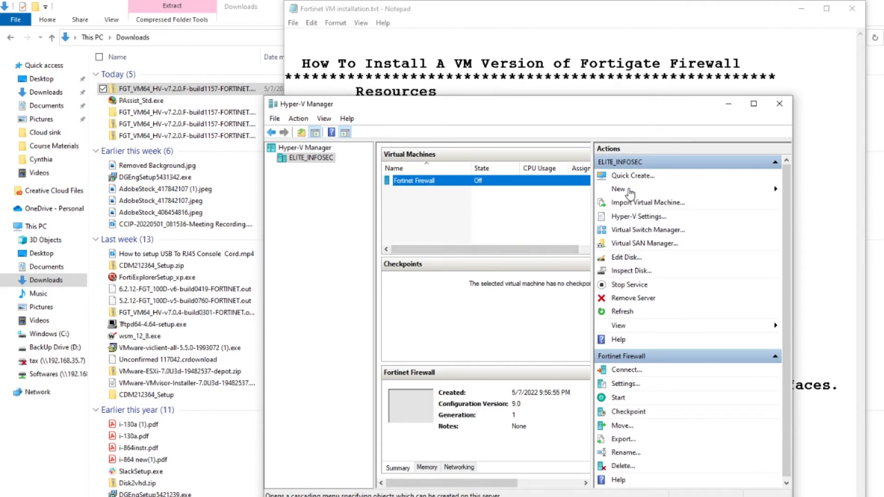
Create an external switch named CCIP on the Intel I219-LM adapter, confirm it, and dismiss the error.
{"action": "left_click", "coordinate": [639, 230]}
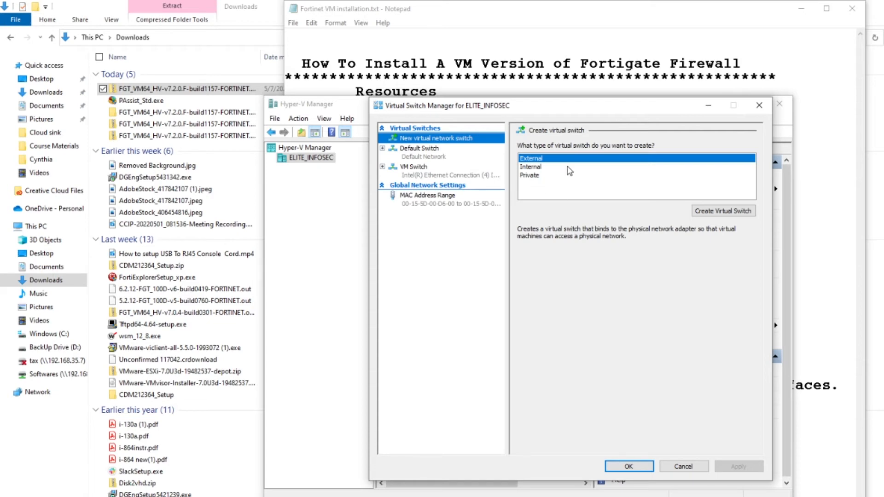
{"action": "left_click", "coordinate": [698, 211]}
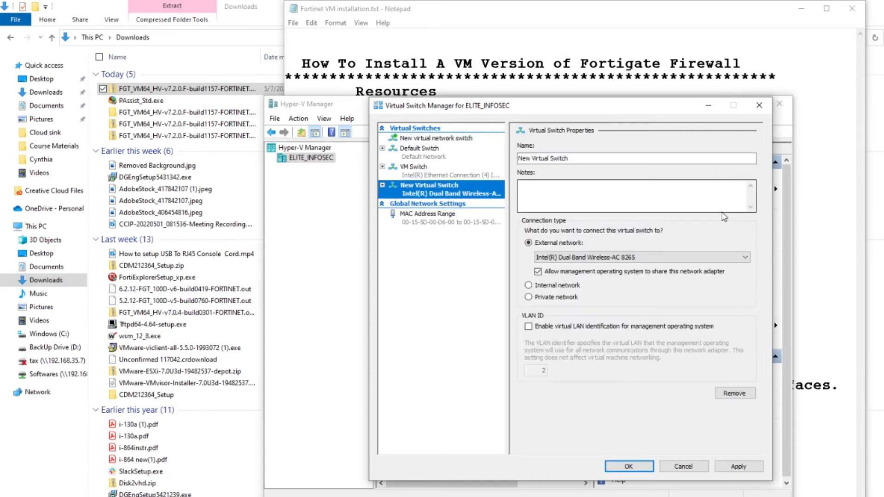
{"action": "left_click_drag", "start_coordinate": [579, 161], "coordinate": [489, 169]}
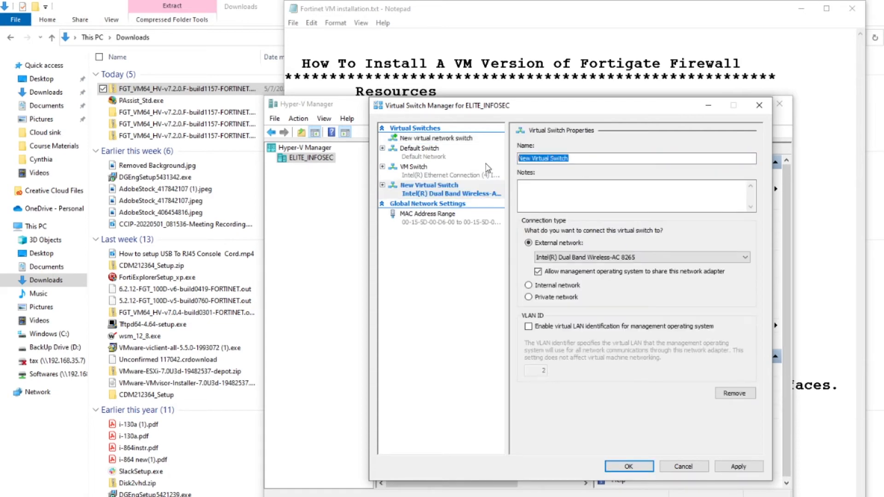
{"action": "type", "text": "CCIP"}
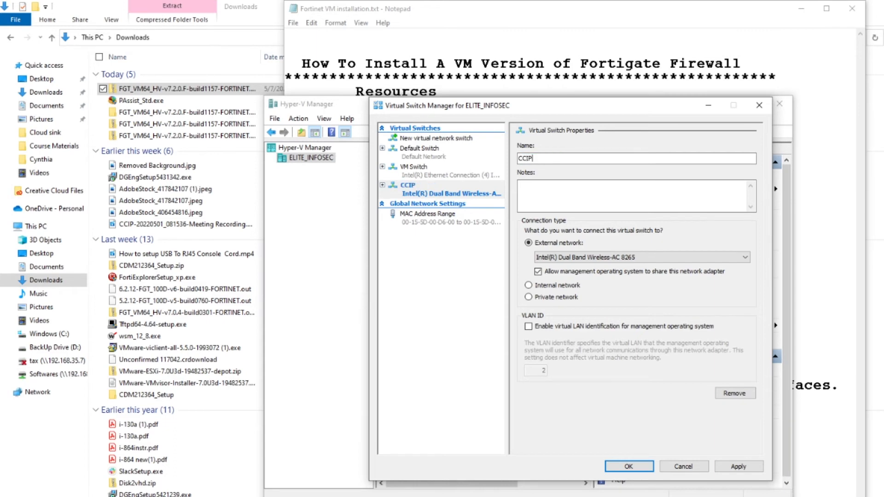
{"action": "left_click", "coordinate": [583, 258]}
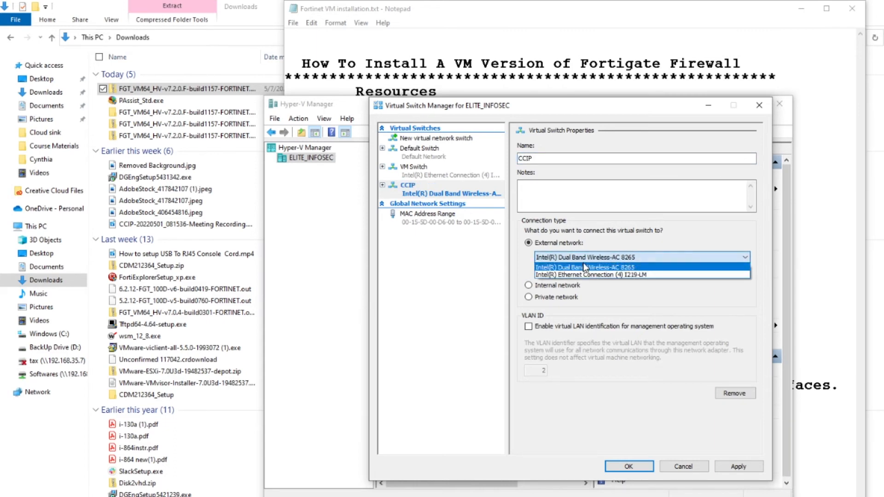
{"action": "left_click", "coordinate": [581, 276]}
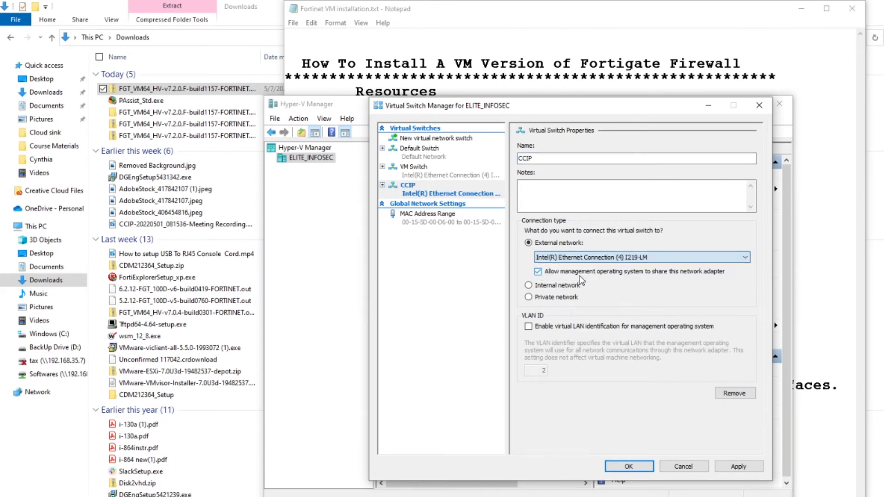
{"action": "left_click", "coordinate": [650, 464]}
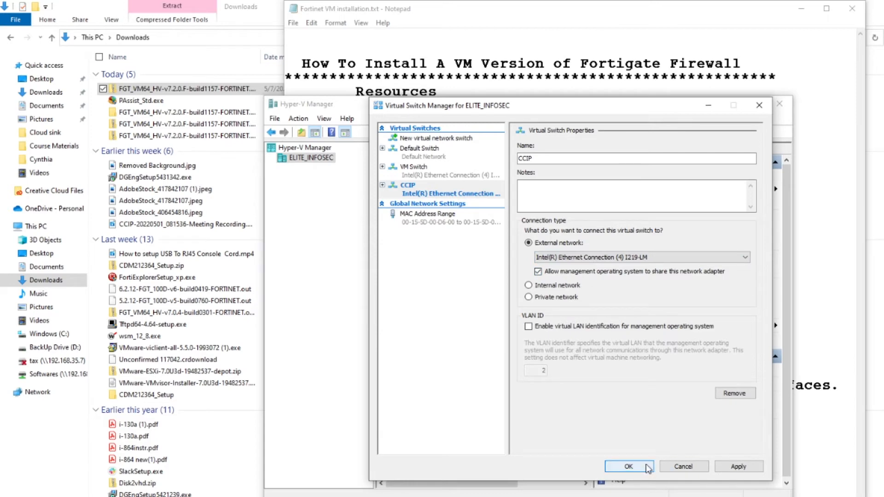
{"action": "left_click", "coordinate": [596, 328]}
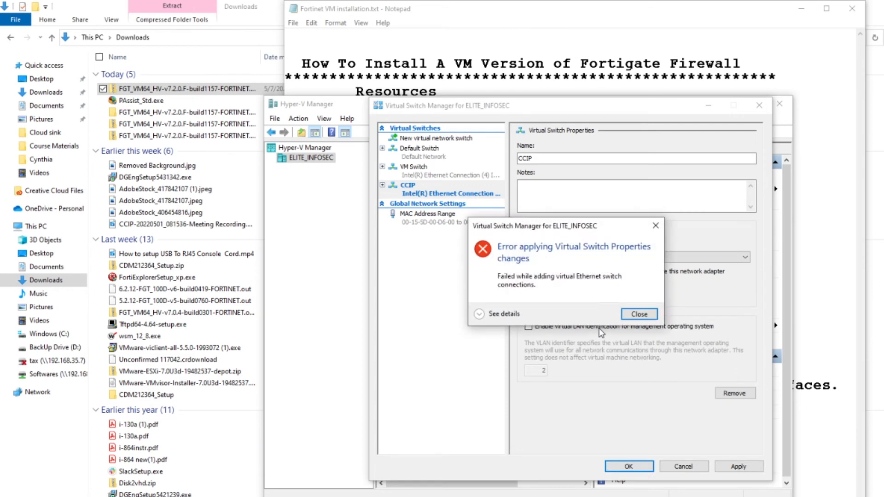
{"action": "left_click", "coordinate": [641, 316]}
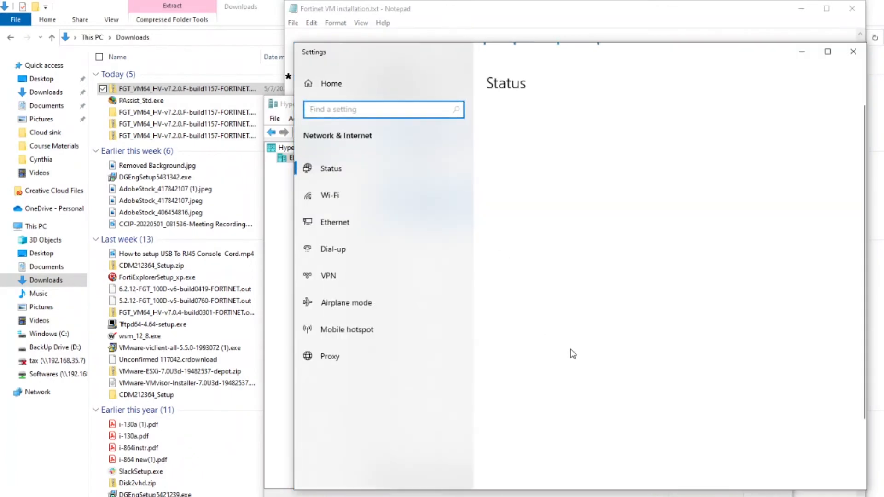
{"action": "left_click", "coordinate": [546, 386]}
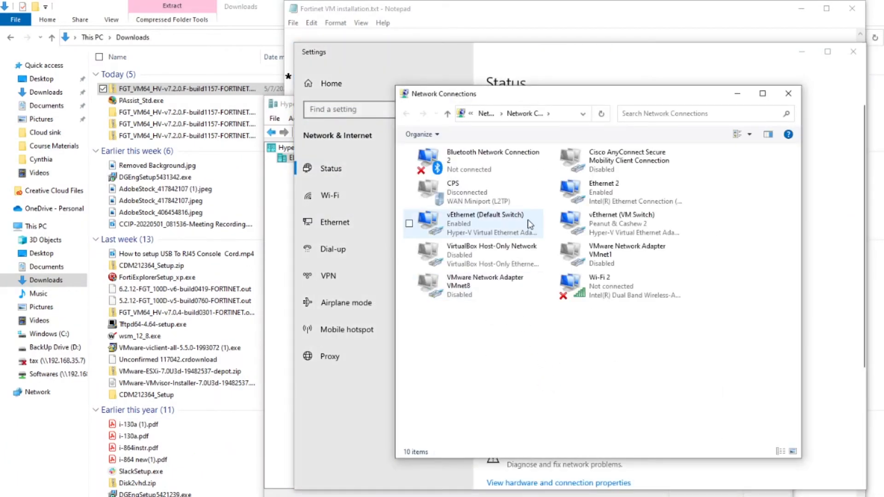
{"action": "left_click", "coordinate": [615, 226]}
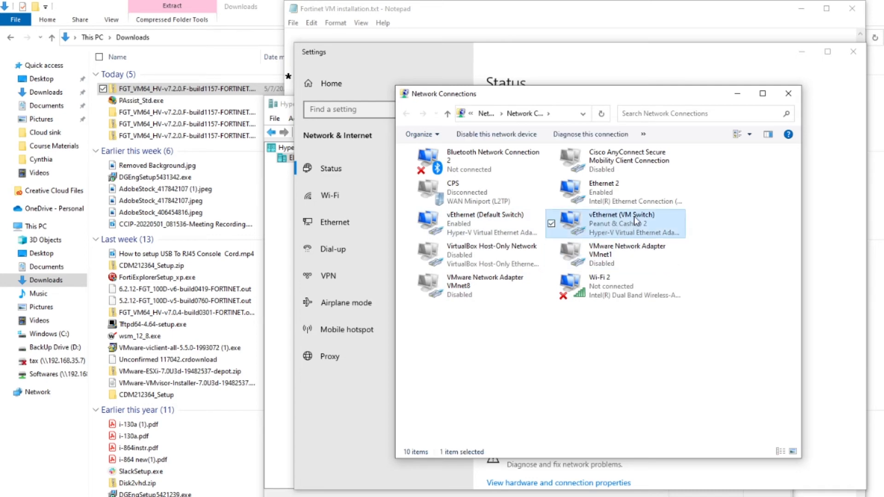
{"action": "left_click", "coordinate": [476, 216]}
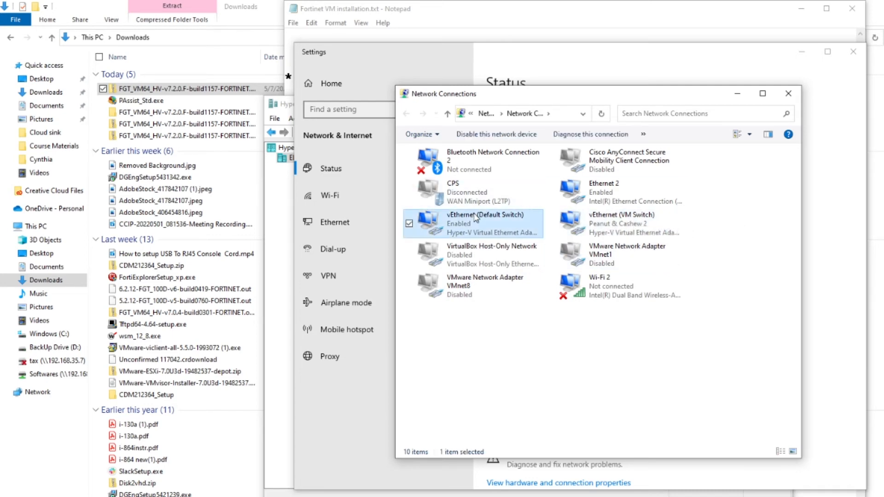
{"action": "left_click", "coordinate": [788, 93]}
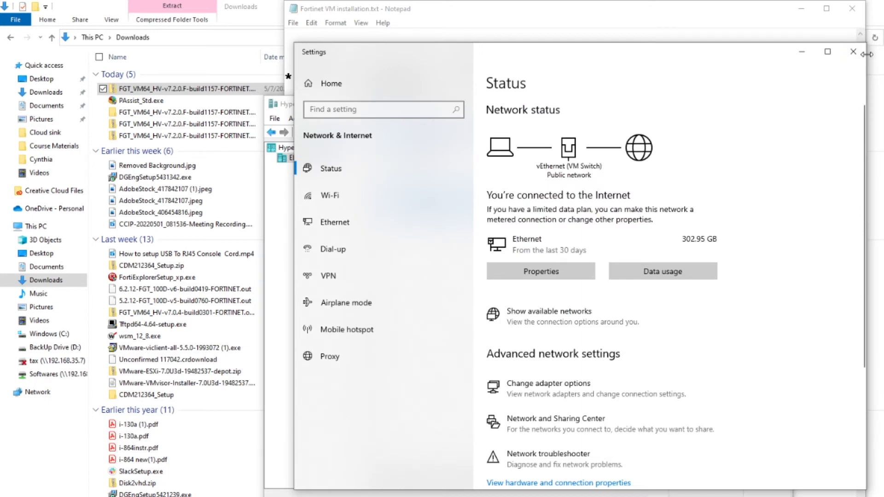
{"action": "left_click", "coordinate": [854, 51]}
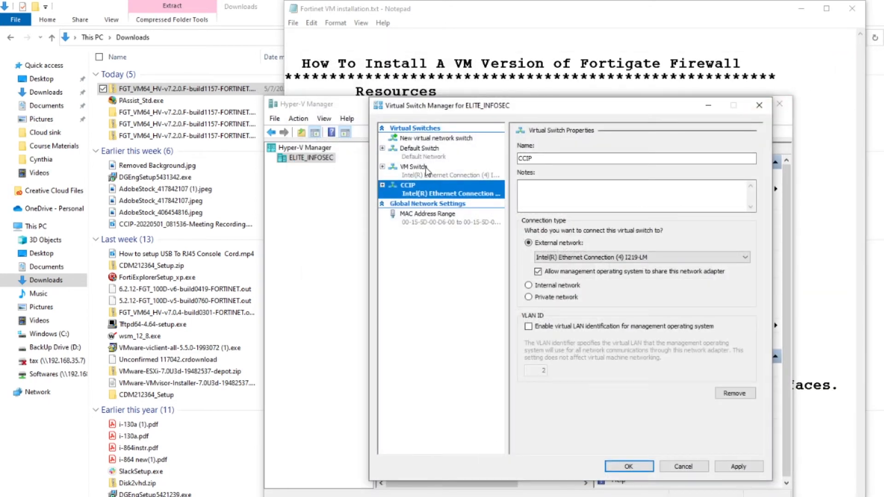
Remove VM Switch and apply the external CCIP switch, confirming the network change.
{"action": "left_click", "coordinate": [415, 170]}
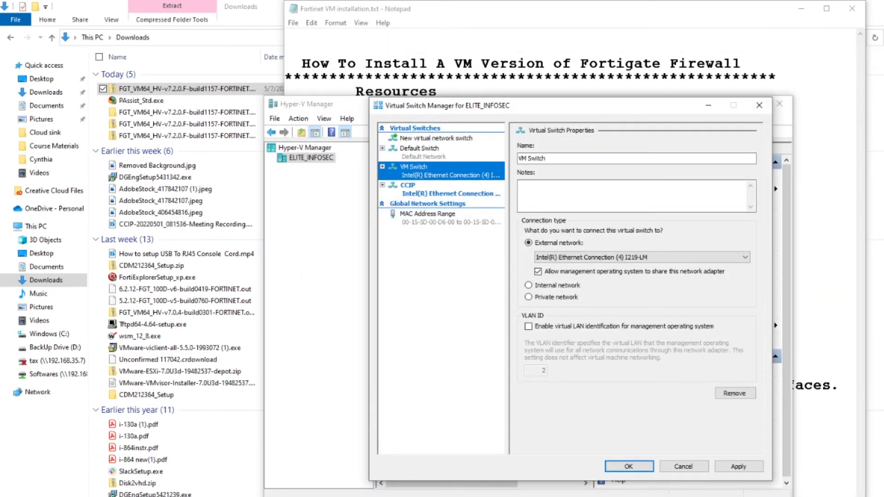
{"action": "left_click", "coordinate": [735, 394]}
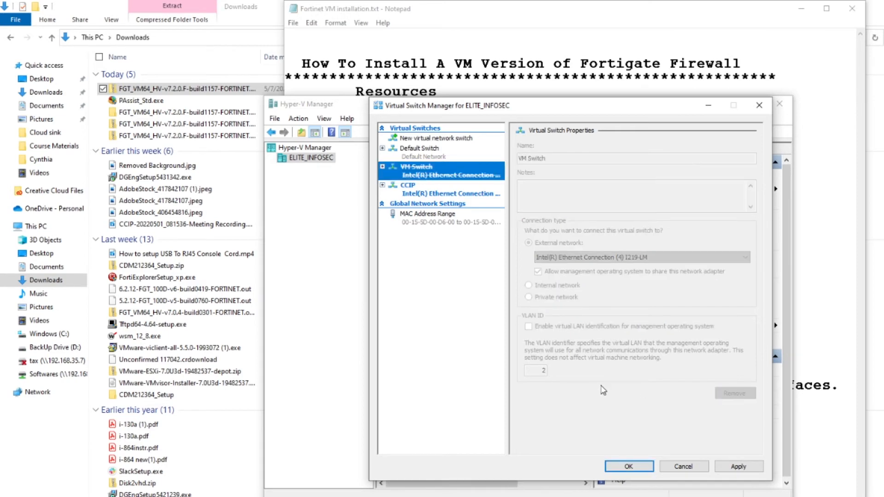
{"action": "left_click", "coordinate": [438, 196]}
{"action": "left_click", "coordinate": [739, 467]}
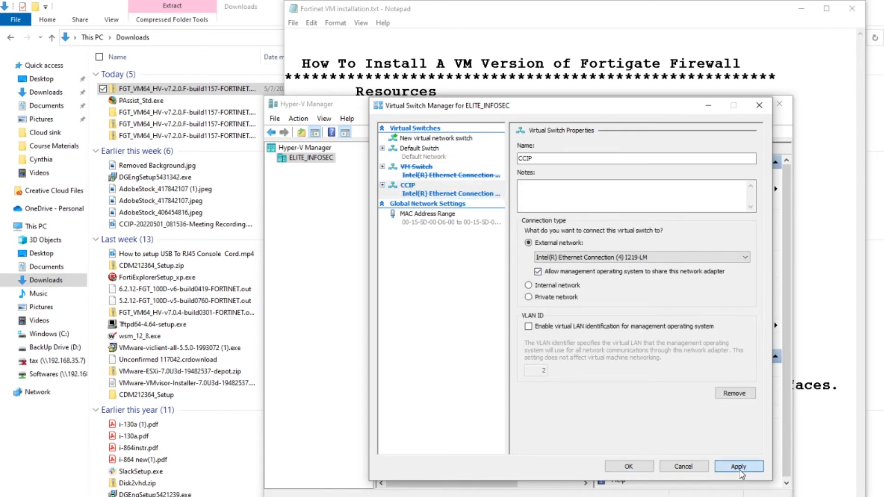
{"action": "left_click", "coordinate": [598, 348]}
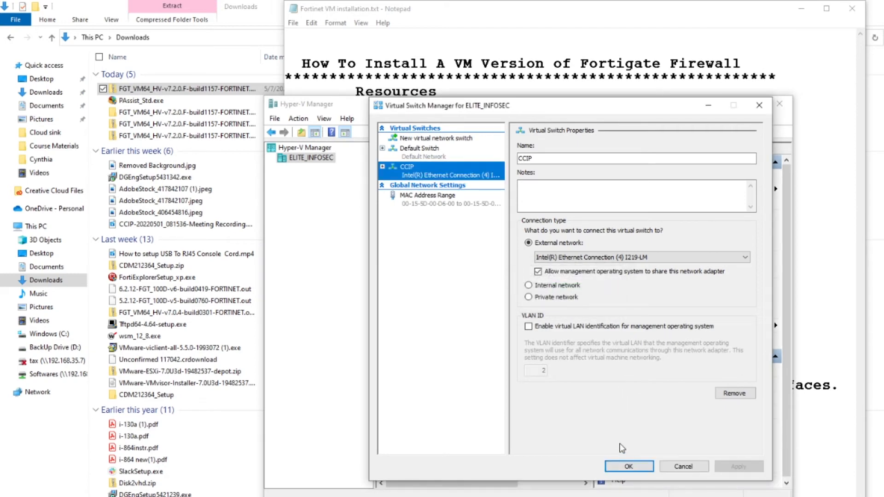
{"action": "left_click", "coordinate": [627, 466]}
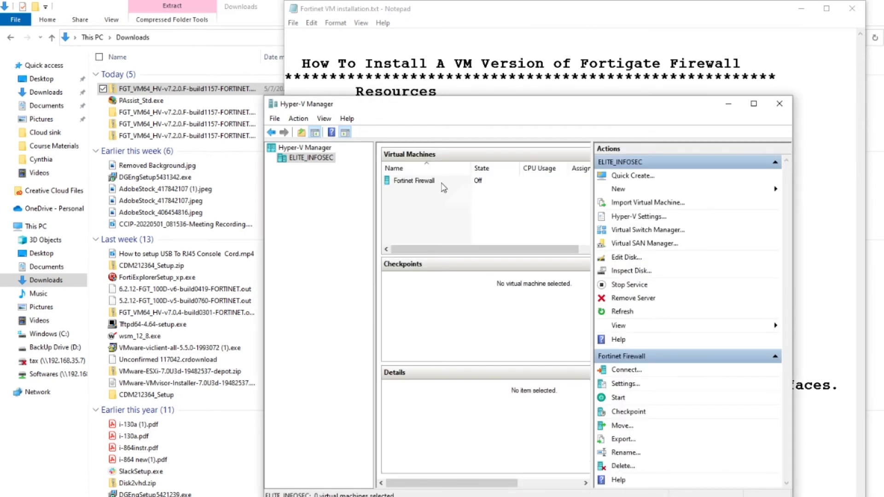
Connect the Fortinet Firewall VM's network adapter to the CCIP virtual switch and apply the change.
{"action": "right_click", "coordinate": [436, 181]}
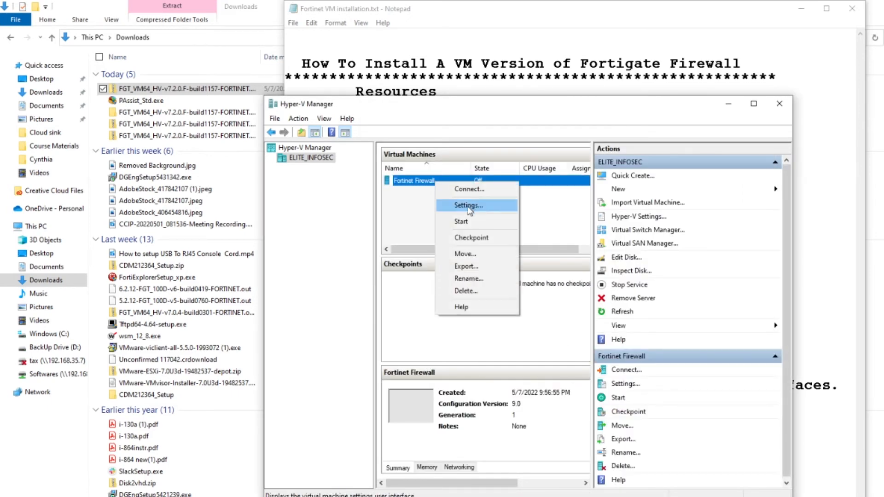
{"action": "right_click", "coordinate": [416, 178]}
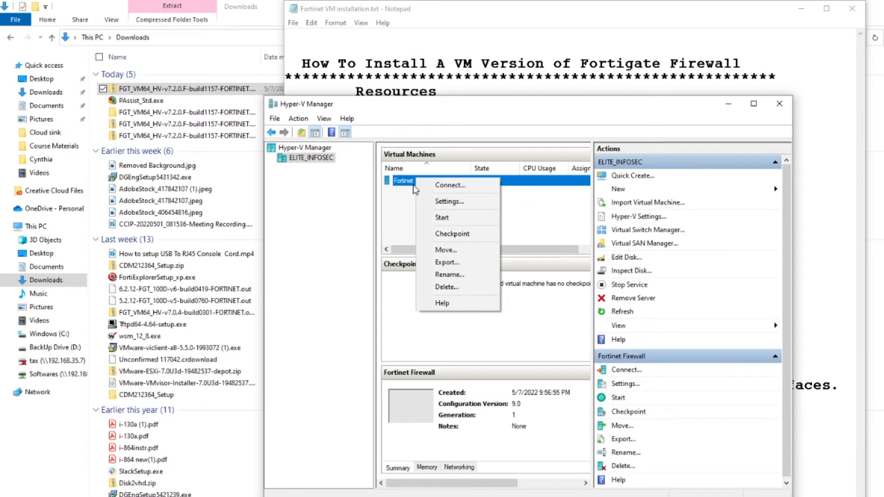
{"action": "left_click", "coordinate": [450, 203]}
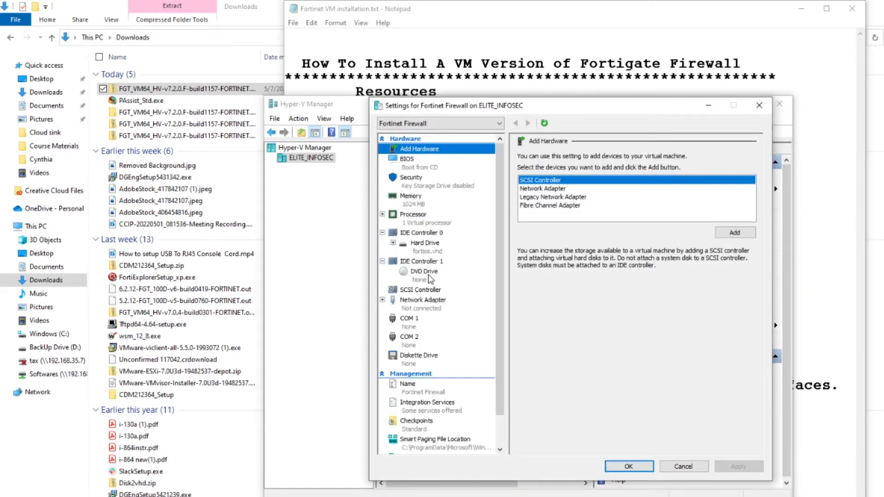
{"action": "left_click", "coordinate": [423, 305]}
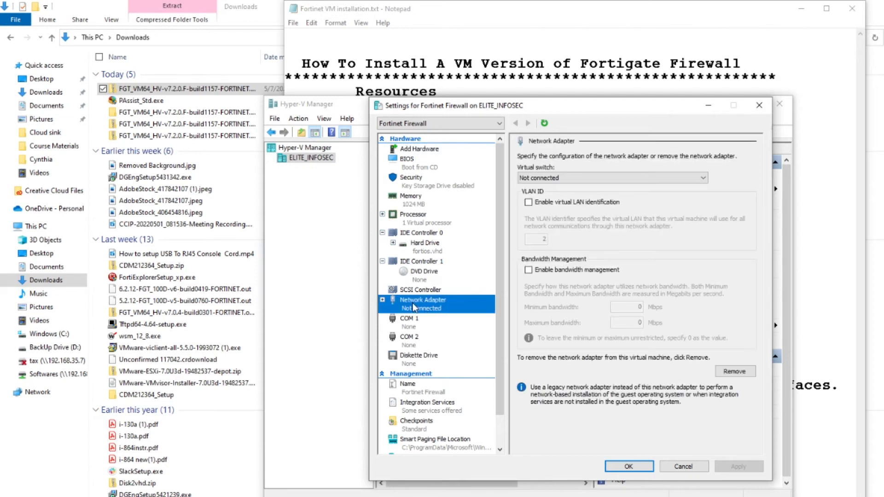
{"action": "left_click", "coordinate": [629, 178]}
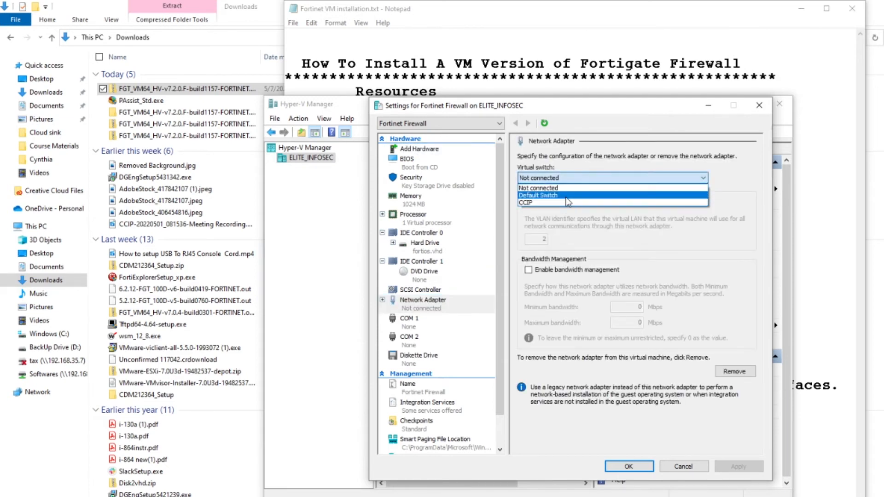
{"action": "left_click", "coordinate": [530, 203]}
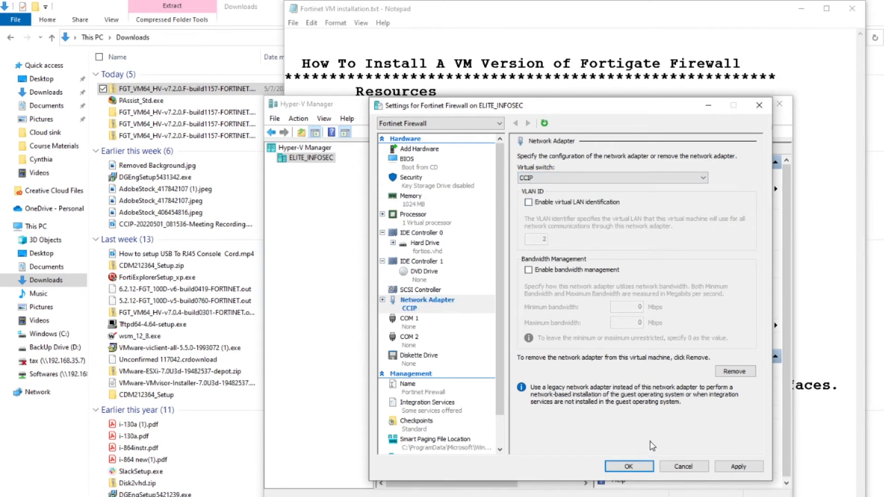
{"action": "left_click", "coordinate": [739, 468]}
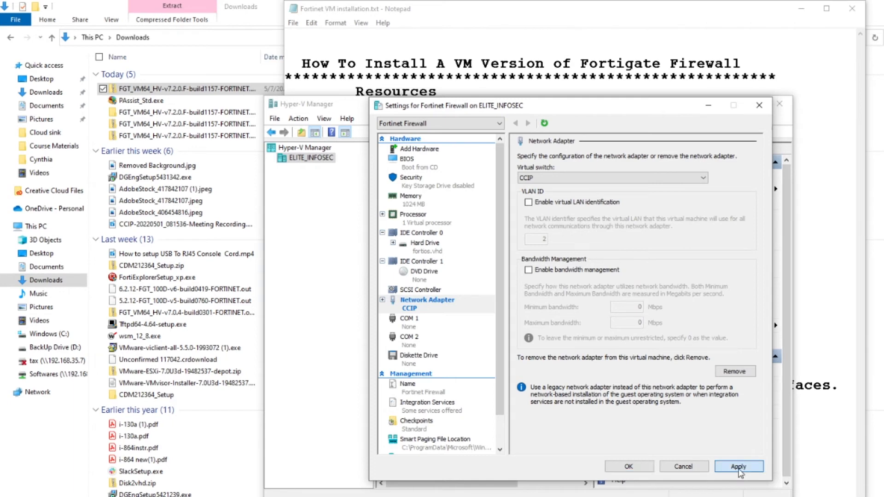
{"action": "left_click", "coordinate": [622, 468]}
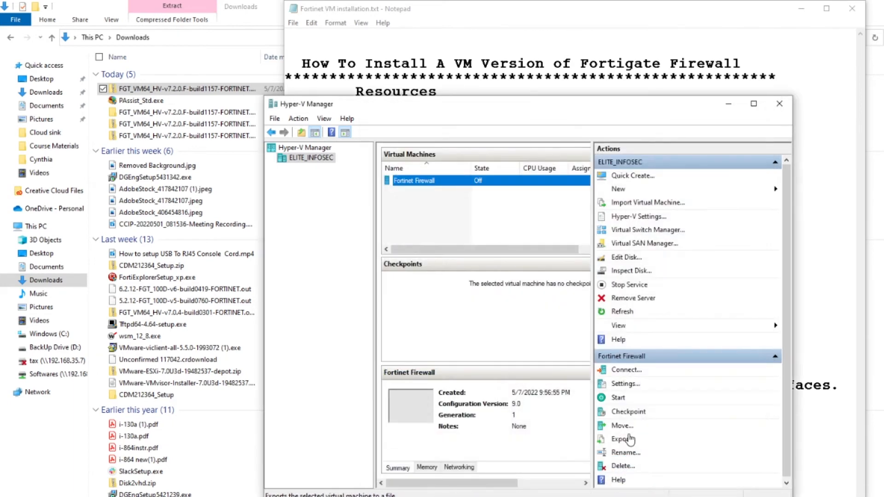
{"action": "left_click", "coordinate": [462, 224]}
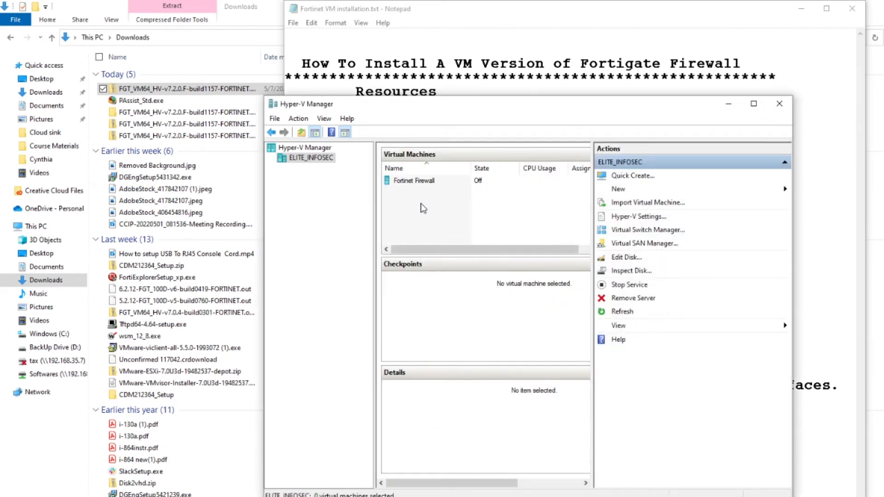
Start the Fortinet Firewall VM and maximize the Hyper-V Manager window.
{"action": "left_click", "coordinate": [415, 182]}
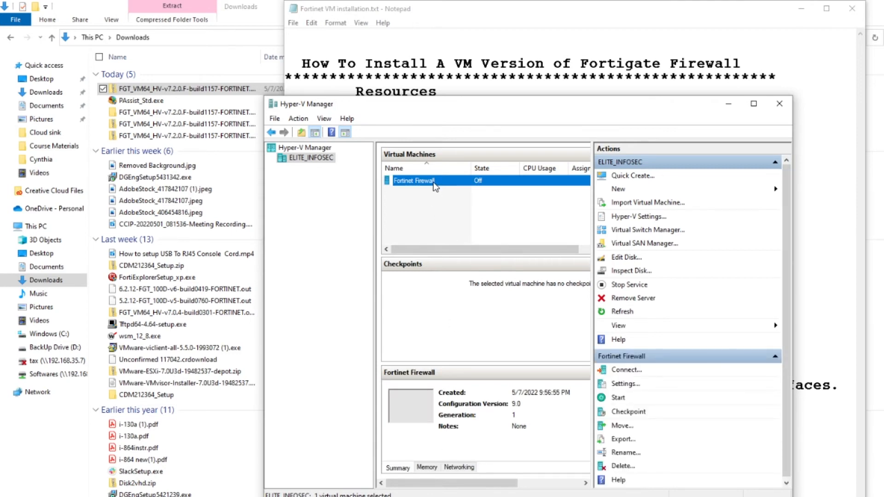
{"action": "right_click", "coordinate": [433, 183]}
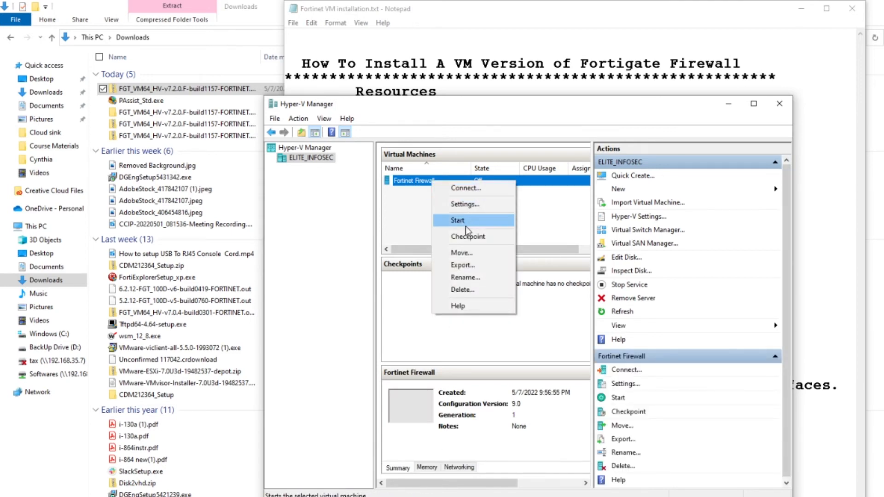
{"action": "left_click", "coordinate": [458, 222]}
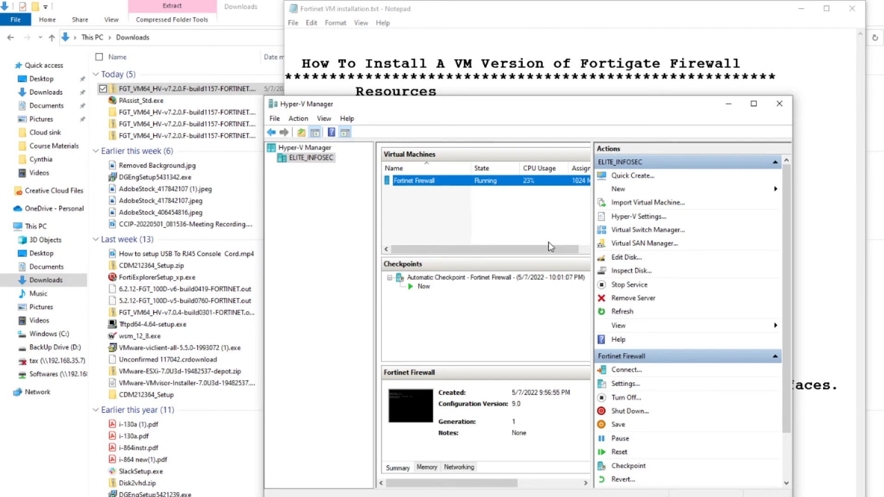
{"action": "left_click", "coordinate": [754, 103]}
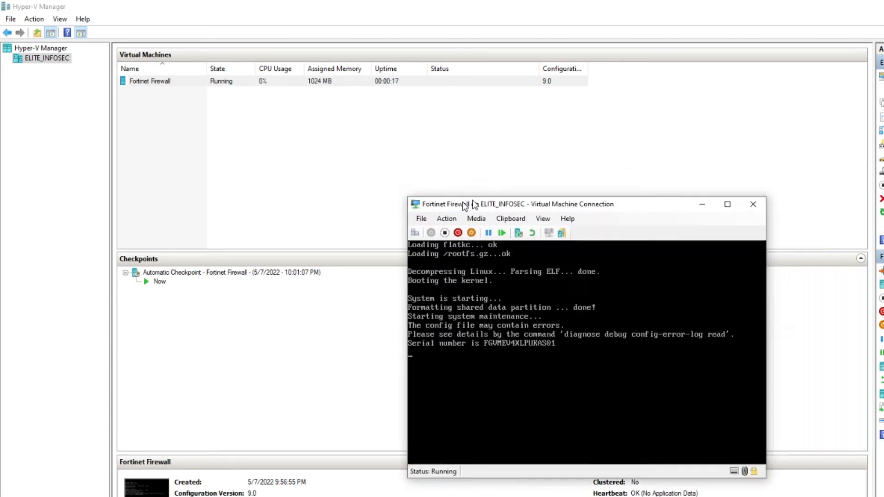
Maximize the VM console and log in to FortiGate as admin, setting a new password.
{"action": "left_click", "coordinate": [641, 155]}
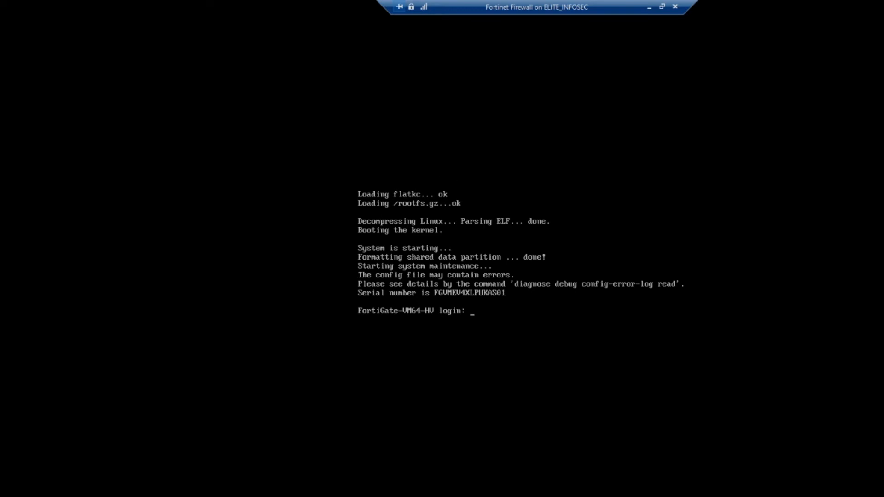
{"action": "type", "text": "admin"}
{"action": "key", "text": "Return"}
{"action": "key", "text": "Return"}
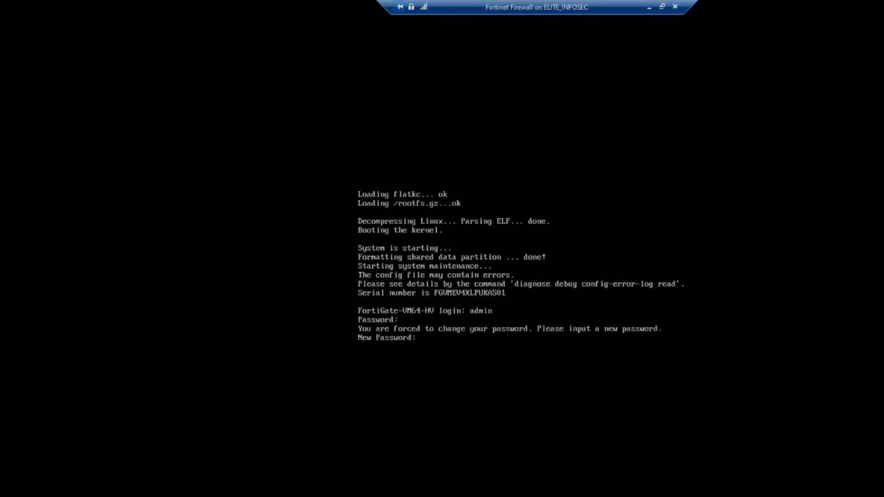
{"action": "key", "text": "Return"}
{"action": "key", "text": "Return"}
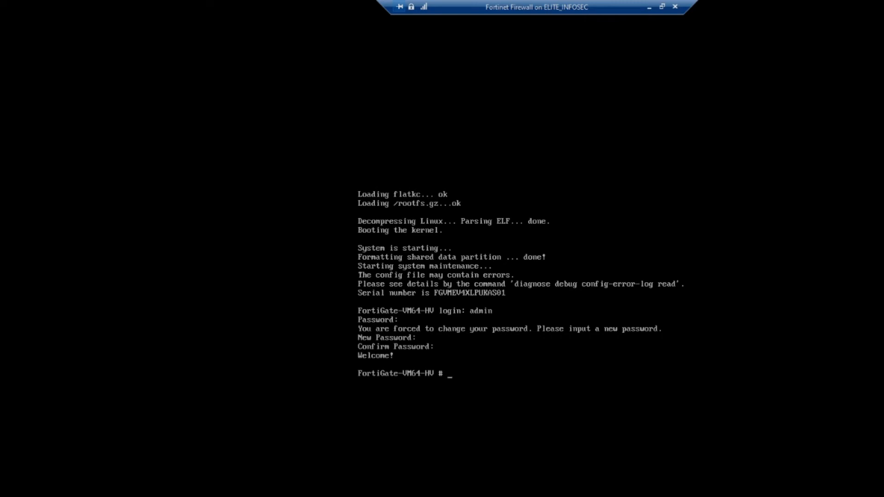
Enter the command 'get system status' at the FortiGate prompt, using Tab completion.
{"action": "type", "text": "get system st"}
{"action": "key", "text": "Tab"}
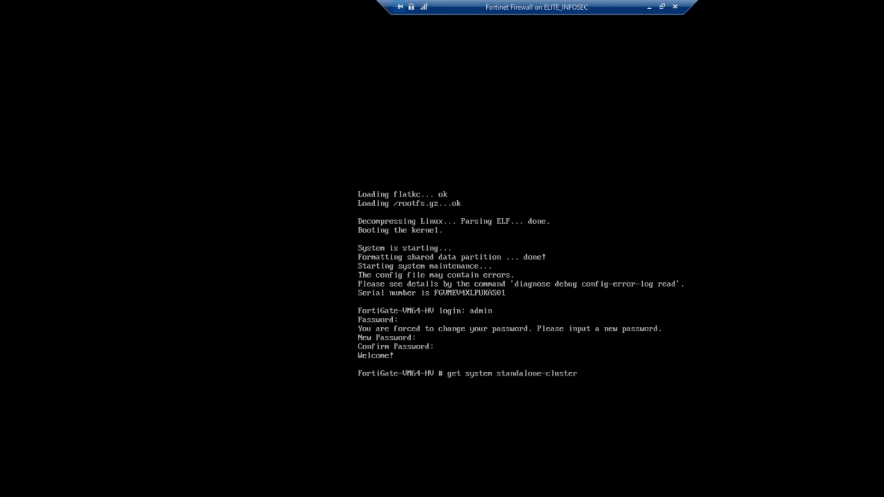
{"action": "key", "text": "BackSpace"}
{"action": "key", "text": "BackSpace"}
{"action": "key", "text": "BackSpace"}
{"action": "key", "text": "BackSpace"}
{"action": "key", "text": "BackSpace"}
{"action": "key", "text": "BackSpace"}
{"action": "key", "text": "BackSpace"}
{"action": "key", "text": "BackSpace"}
{"action": "key", "text": "BackSpace"}
{"action": "key", "text": "BackSpace"}
{"action": "key", "text": "BackSpace"}
{"action": "key", "text": "BackSpace"}
{"action": "key", "text": "BackSpace"}
{"action": "key", "text": "BackSpace"}
{"action": "key", "text": "BackSpace"}
{"action": "key", "text": "BackSpace"}
{"action": "key", "text": "BackSpace"}
{"action": "key", "text": "BackSpace"}
{"action": "key", "text": "BackSpace"}
{"action": "key", "text": "BackSpace"}
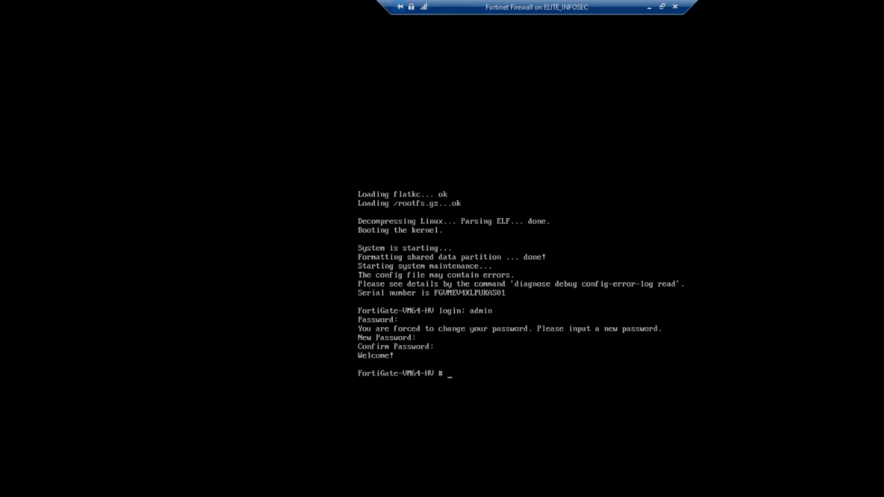
{"action": "type", "text": "get sy"}
{"action": "key", "text": "Tab"}
{"action": "type", "text": "status"}
Run get system status, page through its full output, then minimize the console and return to Notepad.
{"action": "key", "text": "Return"}
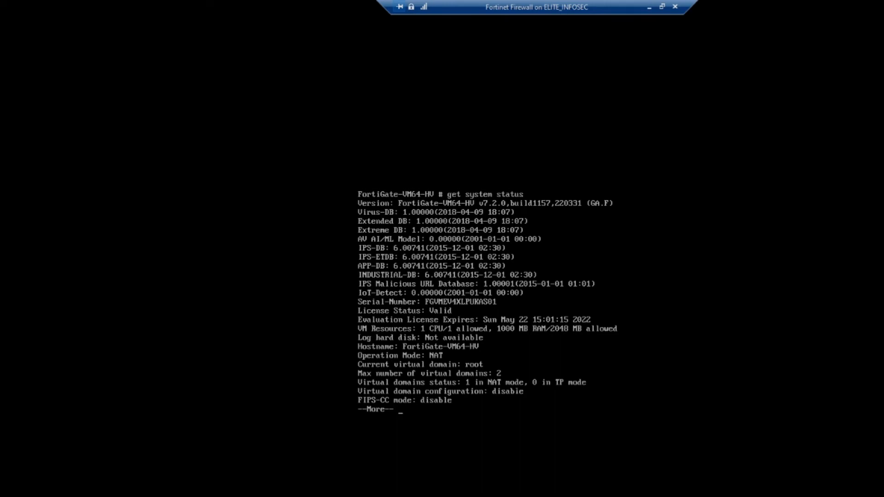
{"action": "key", "text": "space"}
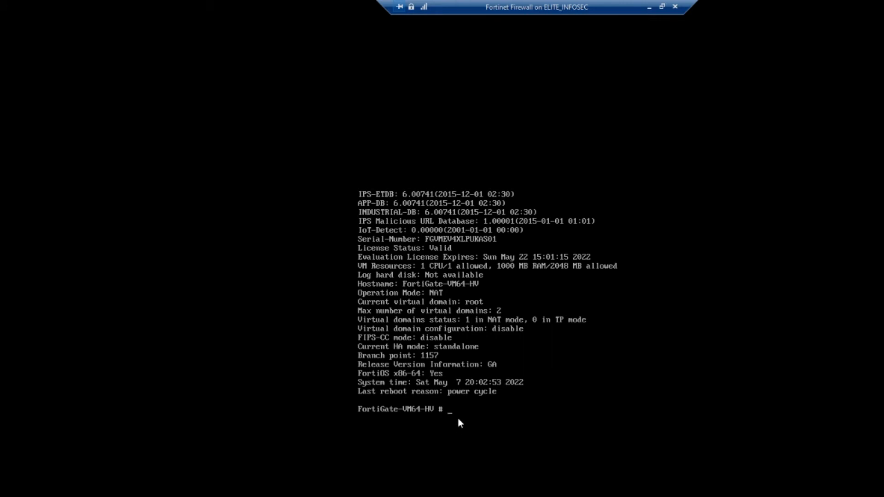
{"action": "left_click", "coordinate": [649, 8]}
{"action": "key", "text": "alt+Tab"}
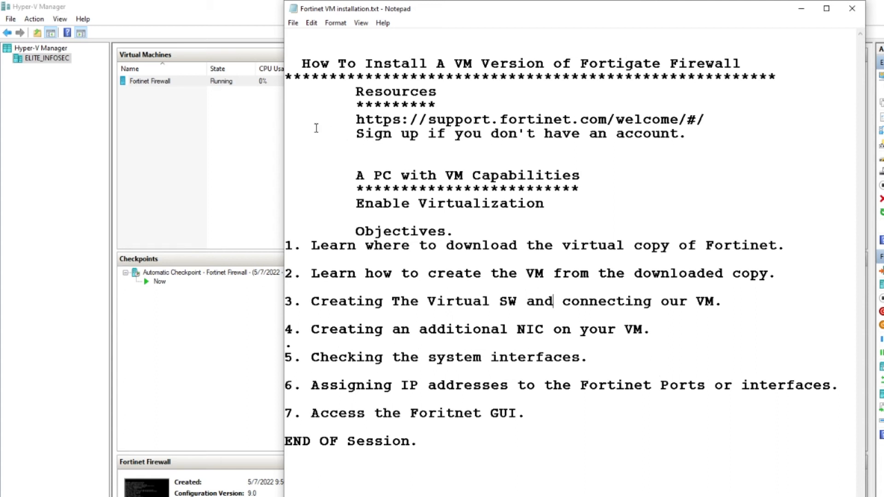
Review the VM's network adapter settings without changes, then turn off the Fortinet Firewall VM.
{"action": "left_click", "coordinate": [177, 82]}
{"action": "right_click", "coordinate": [177, 82]}
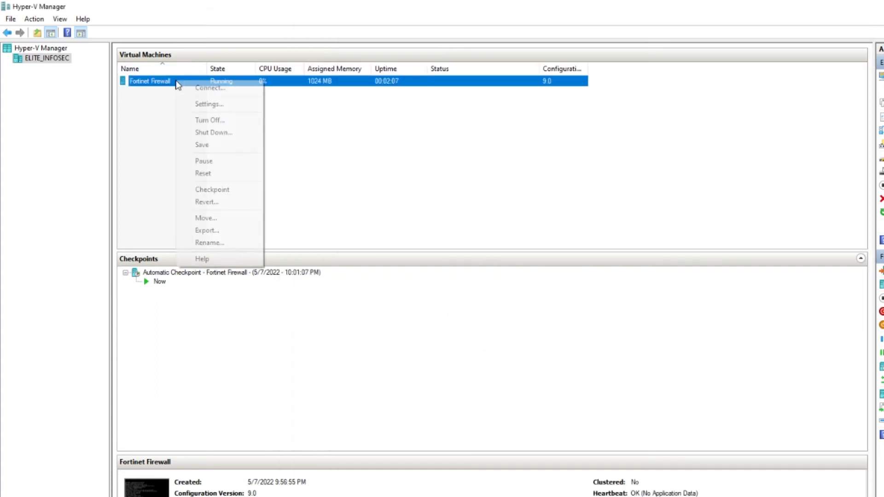
{"action": "left_click", "coordinate": [209, 104]}
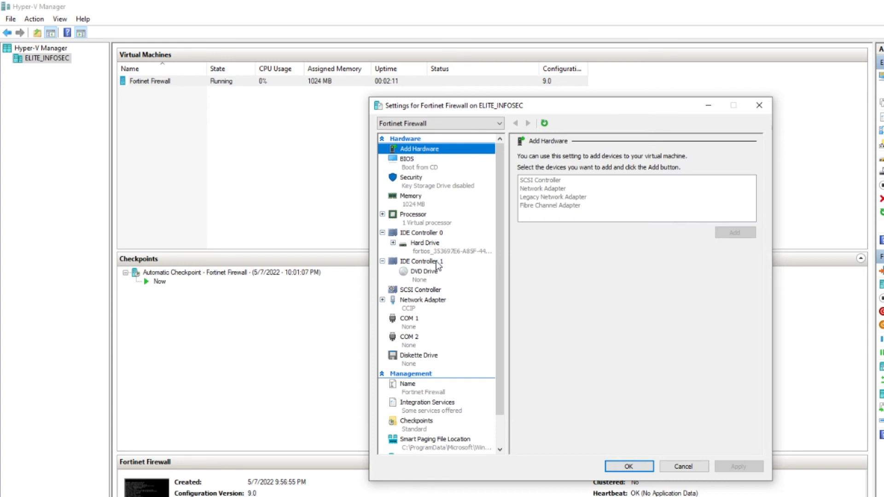
{"action": "left_click", "coordinate": [419, 307]}
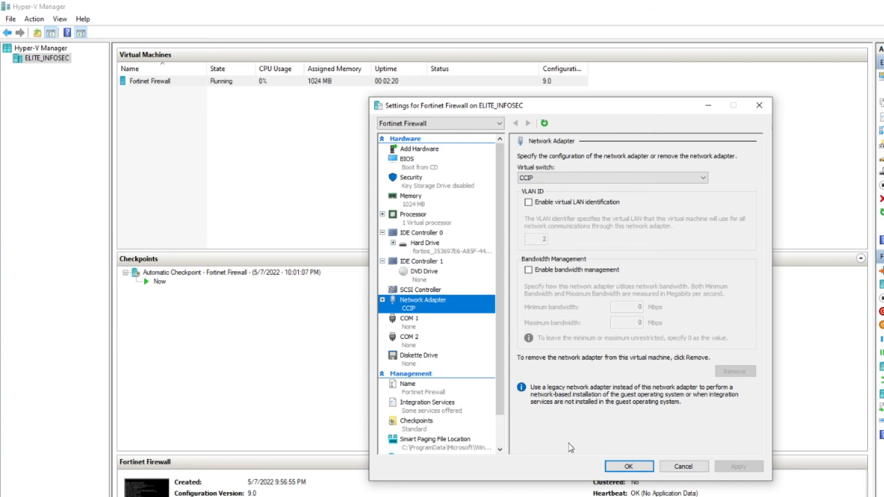
{"action": "left_click", "coordinate": [635, 467]}
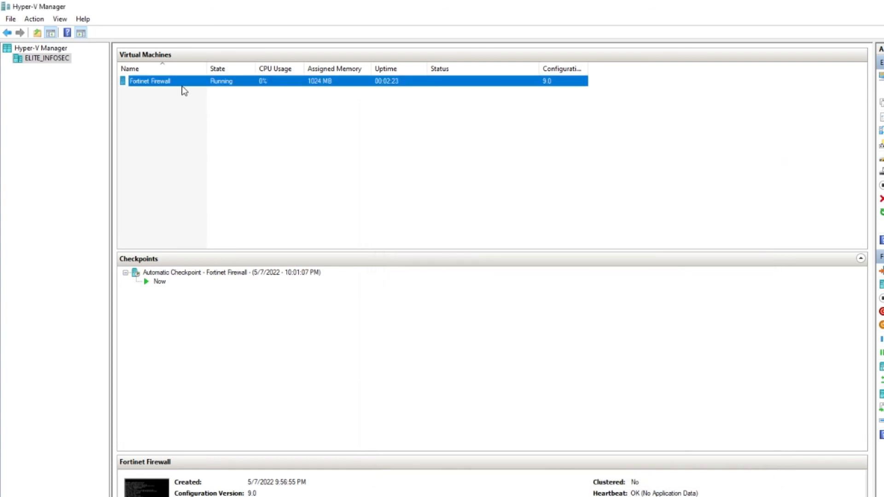
{"action": "right_click", "coordinate": [184, 89]}
{"action": "left_click", "coordinate": [216, 125]}
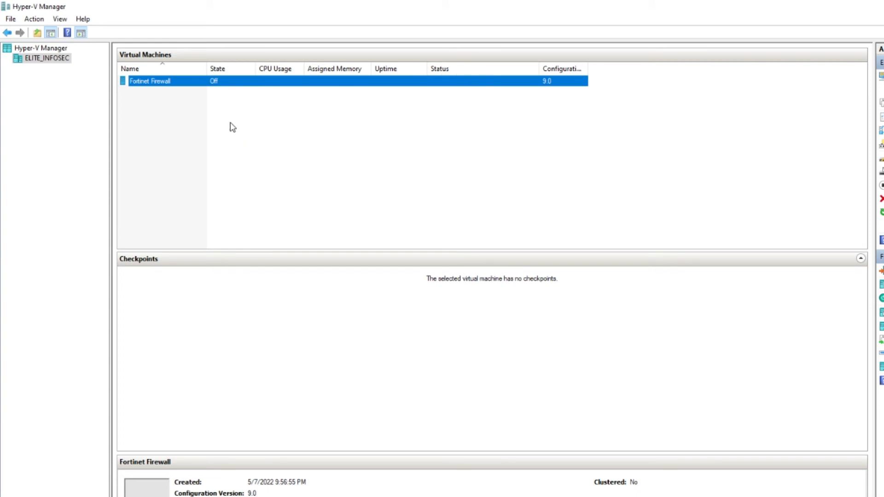
Add a second, unconnected network adapter to the Fortinet Firewall VM through Add Hardware and save.
{"action": "right_click", "coordinate": [177, 86]}
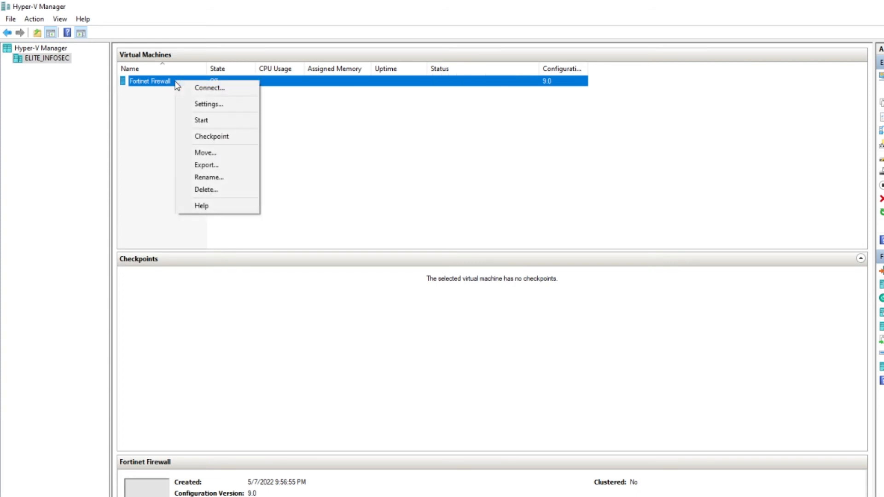
{"action": "left_click", "coordinate": [208, 106]}
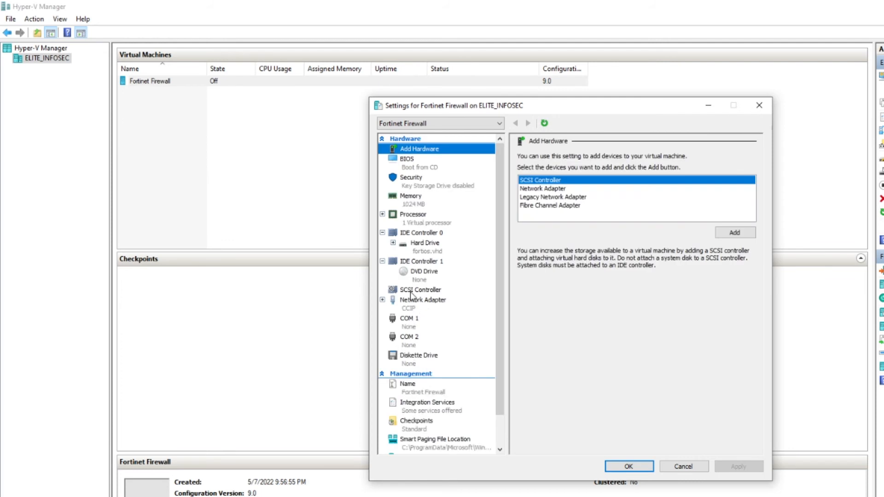
{"action": "left_click", "coordinate": [403, 303]}
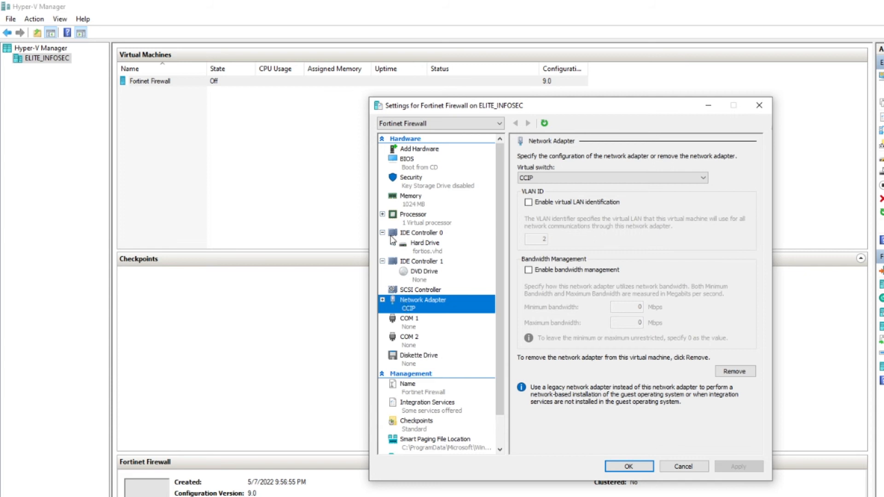
{"action": "left_click", "coordinate": [411, 149]}
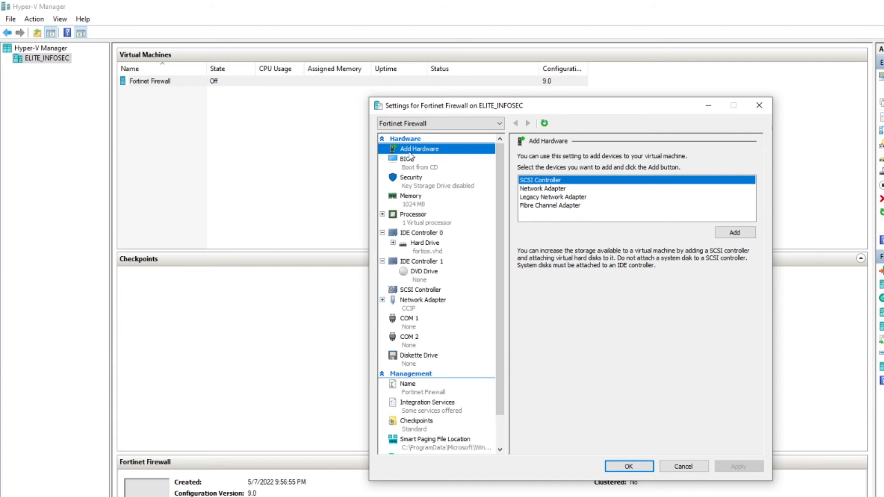
{"action": "left_click", "coordinate": [555, 191]}
{"action": "left_click", "coordinate": [732, 236]}
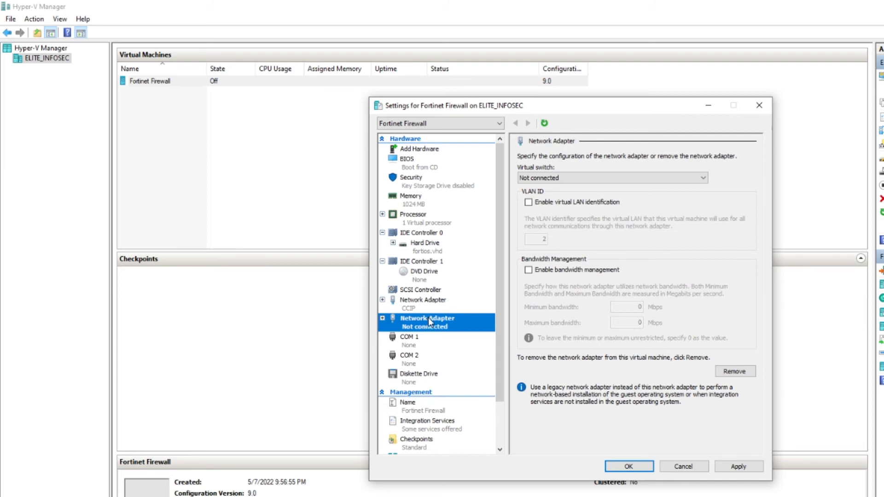
{"action": "left_click", "coordinate": [738, 466]}
{"action": "left_click", "coordinate": [630, 466]}
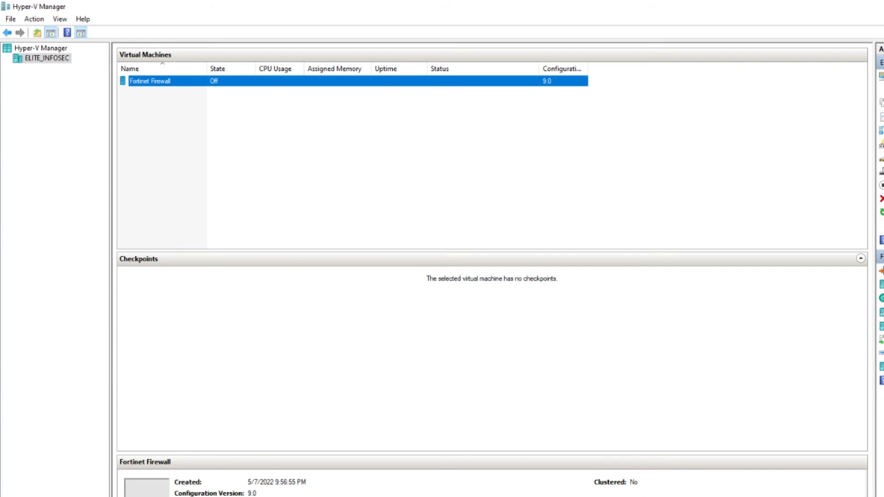
Start the Fortinet Firewall VM again and submit the mistyped username 'admi' at the FortiGate login.
{"action": "key", "text": "alt+Tab"}
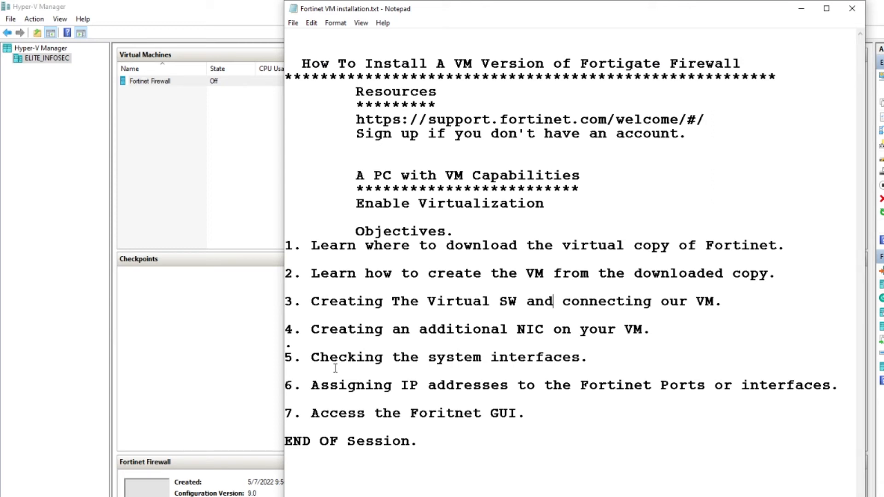
{"action": "key", "text": "alt+Tab"}
{"action": "left_click", "coordinate": [496, 320]}
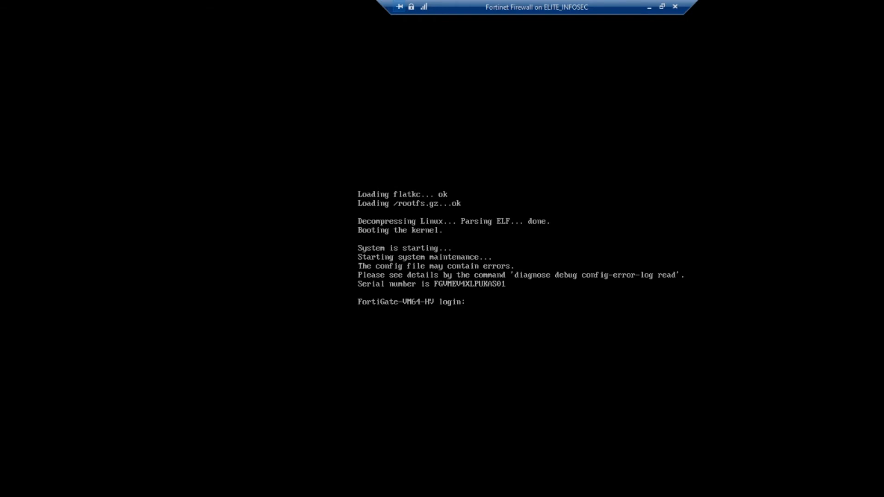
{"action": "type", "text": "admi"}
{"action": "key", "text": "Return"}
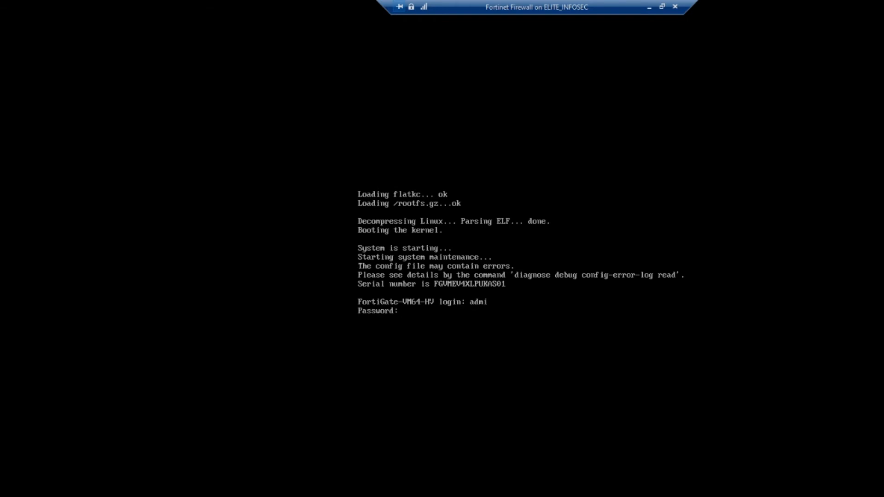
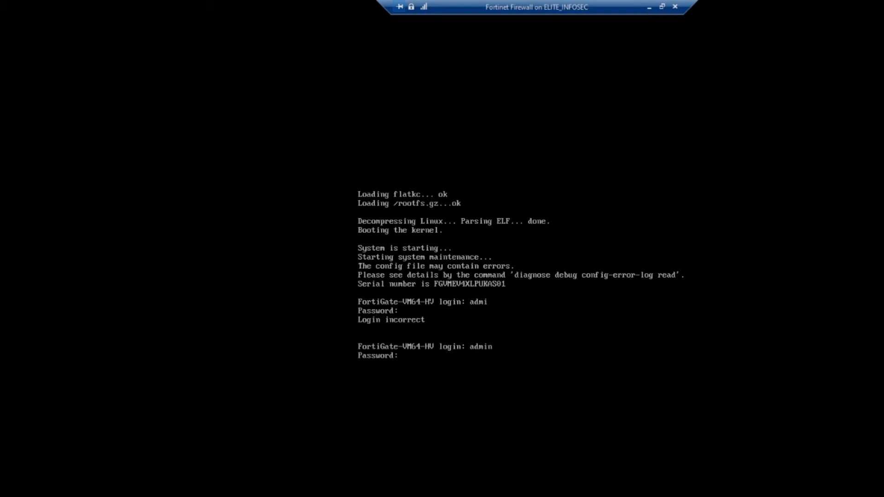
{"action": "key", "text": "Return"}
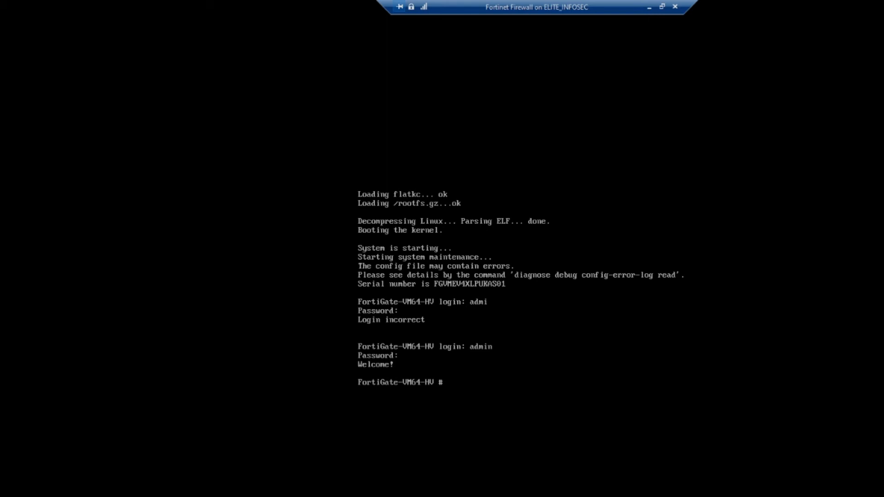
Log in to the FortiGate console as admin with a blank password and type 'show system interface'.
{"action": "type", "text": "show system interface"}
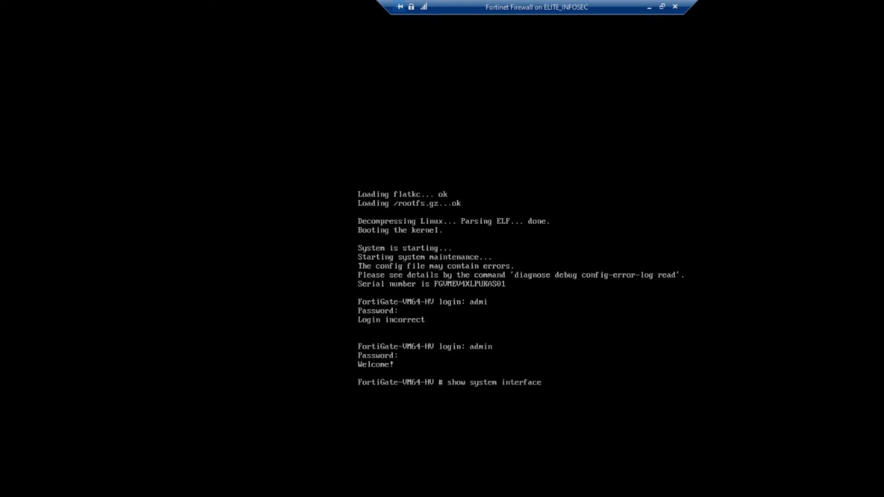
Run 'show system interface' and page through the full output, which shows port1 on DHCP.
{"action": "key", "text": "Return"}
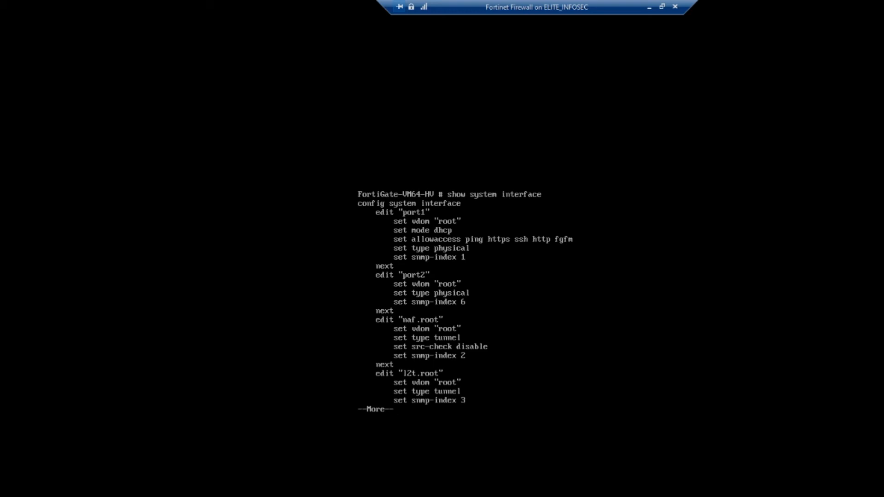
{"action": "key", "text": "q"}
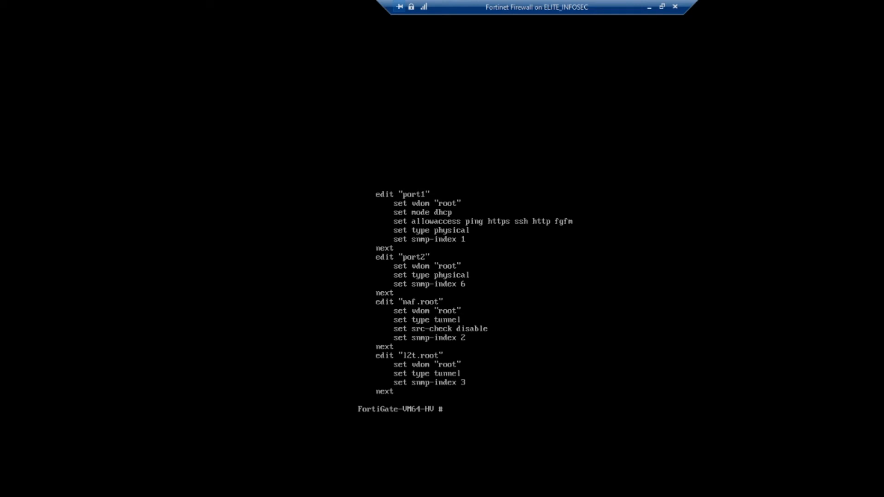
{"action": "type", "text": "show system interface"}
{"action": "key", "text": "Return"}
{"action": "key", "text": "space"}
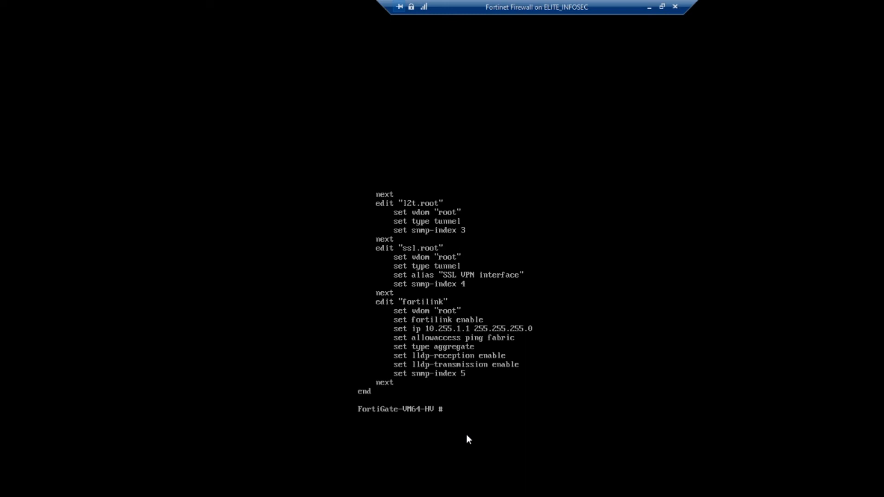
Enter 'config system interface' mode and list the full interface configuration.
{"action": "type", "text": "config system interface"}
{"action": "key", "text": "Return"}
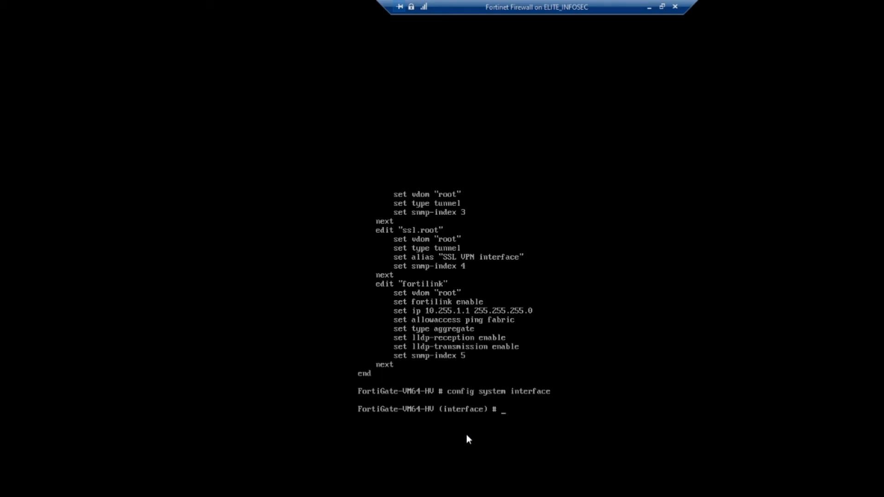
{"action": "type", "text": "show"}
{"action": "key", "text": "Return"}
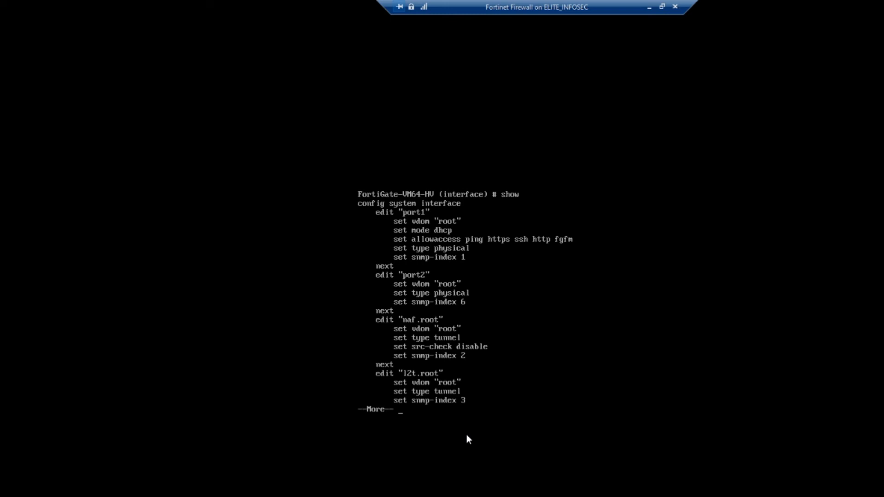
{"action": "key", "text": "space"}
Edit port1 and show its settings: DHCP mode with ping, https, ssh, http, fgfm access.
{"action": "type", "text": "di"}
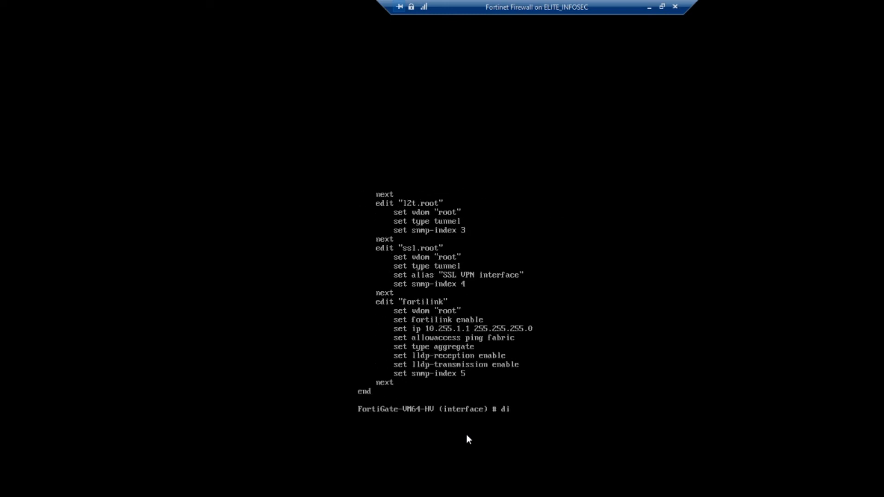
{"action": "type", "text": "dit port1"}
{"action": "key", "text": "Return"}
{"action": "type", "text": "shwo"}
{"action": "key", "text": "BackSpace"}
{"action": "key", "text": "BackSpace"}
{"action": "type", "text": "ow"}
{"action": "key", "text": "Return"}
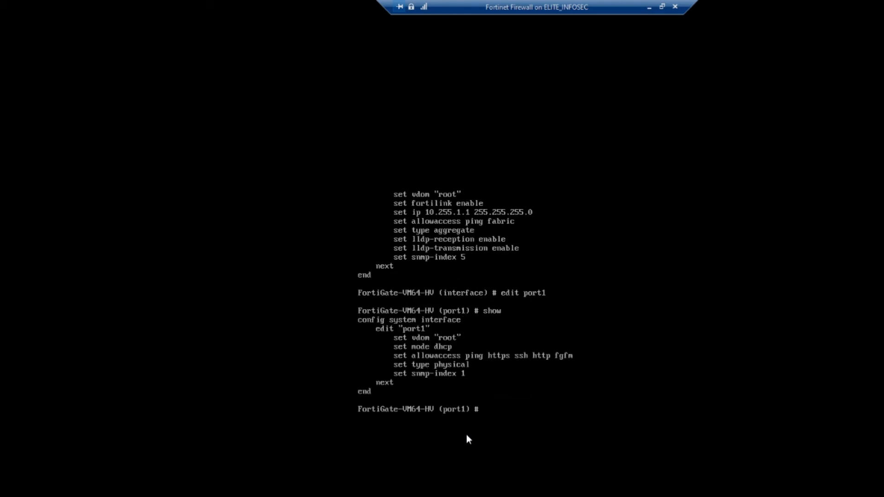
In port1, run 'set mode static' and 'set ip 10.0.0.13 255.255.255.0'.
{"action": "type", "text": "set mode static"}
{"action": "key", "text": "Return"}
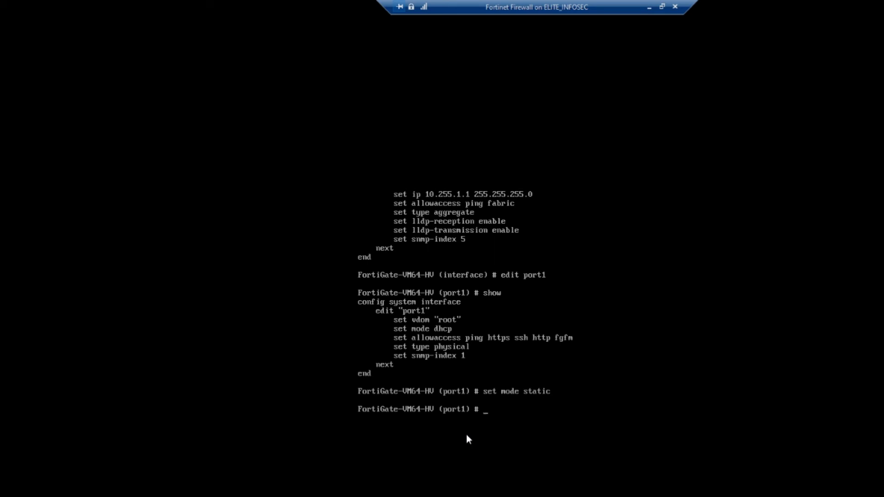
{"action": "type", "text": "set ip"}
{"action": "type", "text": "10.0.0.13 255.255.255.0"}
{"action": "key", "text": "Return"}
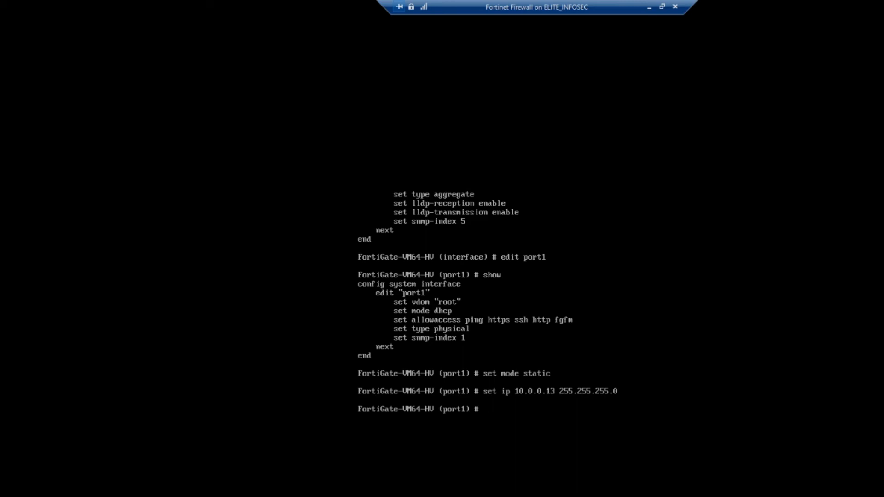
Minimize the VM console and highlight the notes' objectives through 'Access the Fortinet GUI'.
{"action": "left_click", "coordinate": [649, 7]}
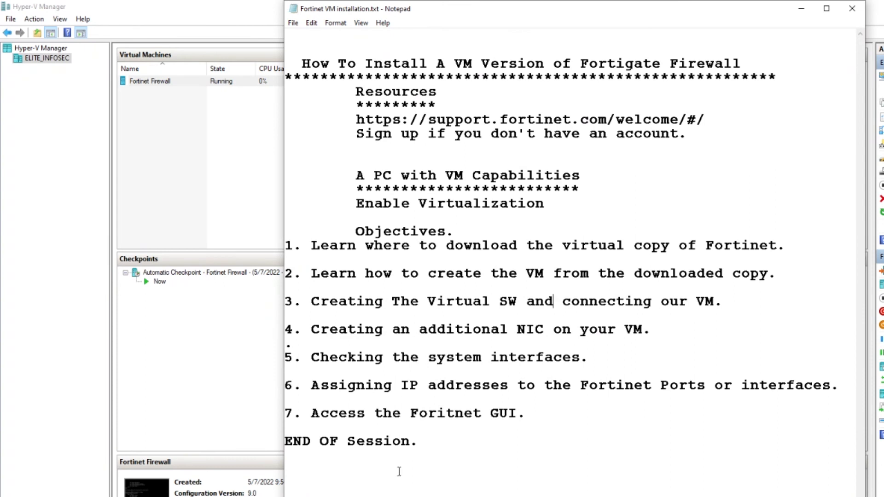
{"action": "left_click_drag", "start_coordinate": [589, 357], "coordinate": [366, 358]}
{"action": "left_click_drag", "start_coordinate": [302, 358], "coordinate": [589, 358]}
{"action": "left_click", "coordinate": [692, 318]}
{"action": "left_click_drag", "start_coordinate": [460, 322], "coordinate": [419, 353]}
{"action": "left_click", "coordinate": [474, 359]}
{"action": "left_click_drag", "start_coordinate": [311, 386], "coordinate": [836, 386]}
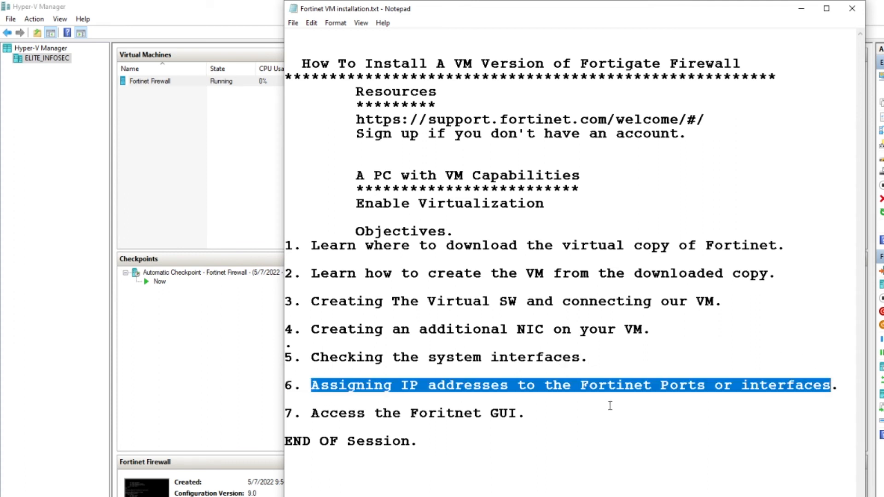
{"action": "left_click", "coordinate": [526, 417]}
{"action": "left_click_drag", "start_coordinate": [527, 415], "coordinate": [312, 413]}
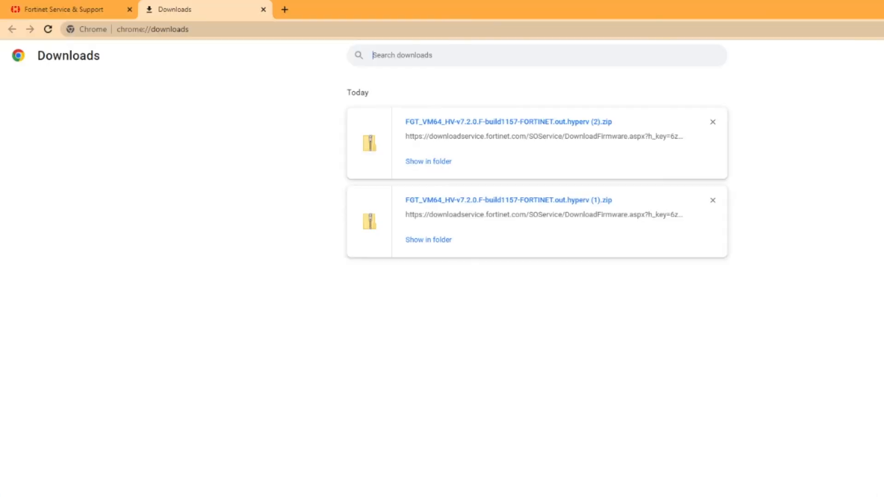
Browse to 10.0.0.13 in Chrome.
{"action": "left_click", "coordinate": [252, 30]}
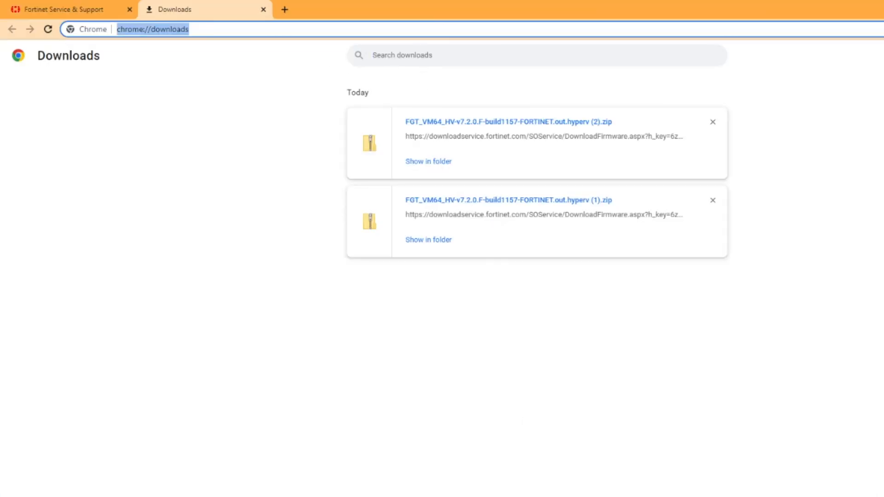
{"action": "type", "text": "10.0.0."}
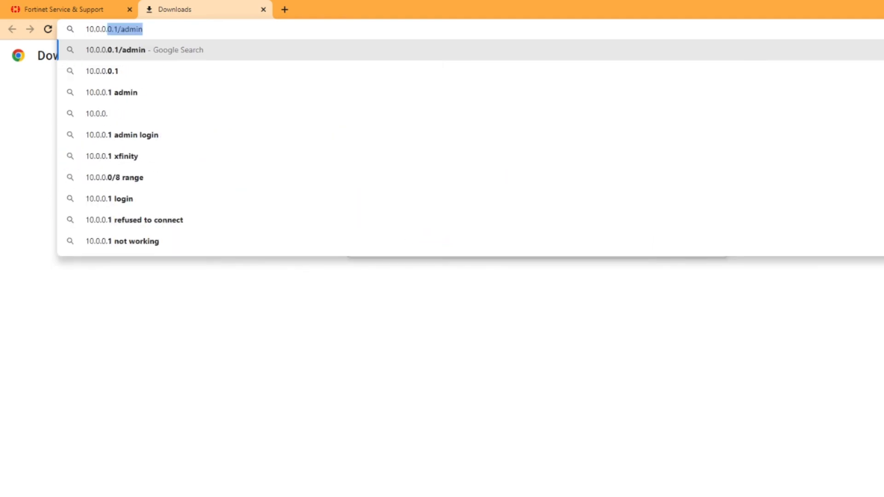
{"action": "type", "text": "13"}
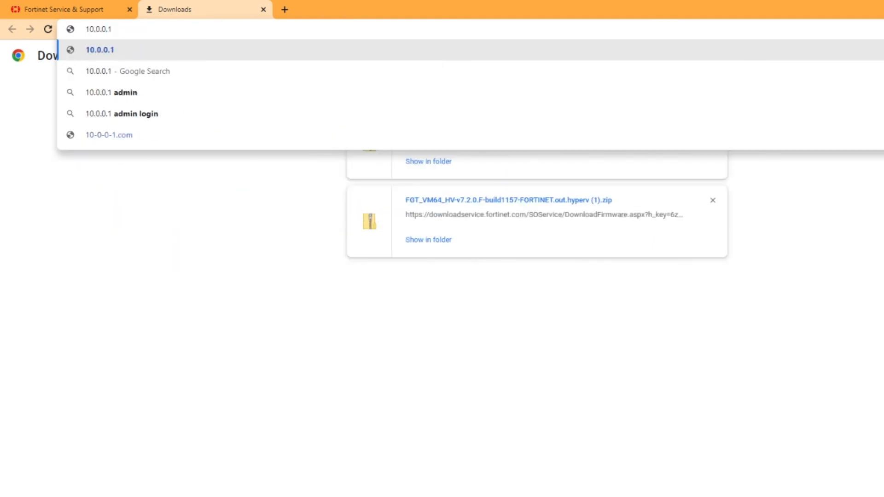
{"action": "key", "text": "Return"}
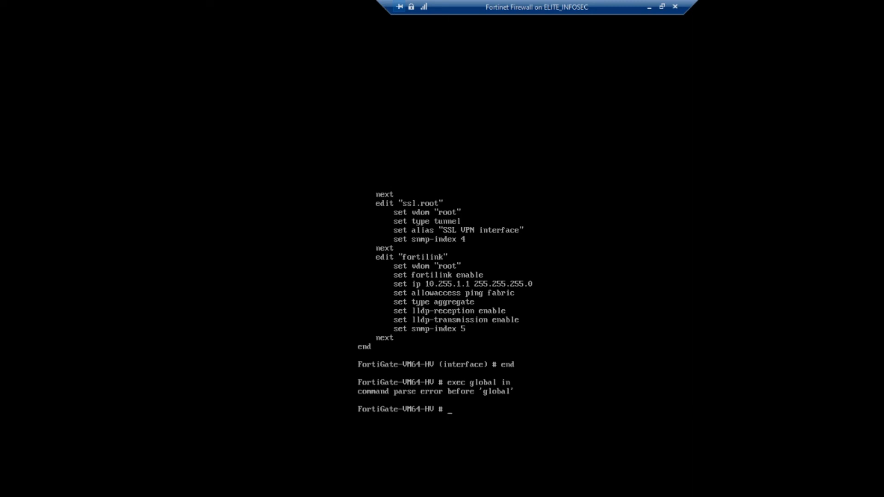
Enter 'config system global' and run 'set cfg-save automatic'.
{"action": "type", "text": "config"}
{"action": "type", "text": "system global"}
{"action": "key", "text": "Return"}
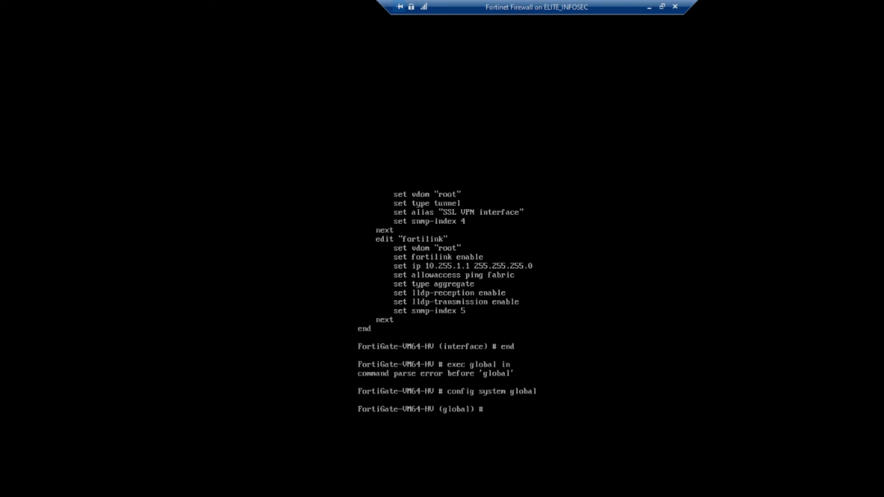
{"action": "type", "text": "set cfg-save automatic"}
{"action": "key", "text": "Return"}
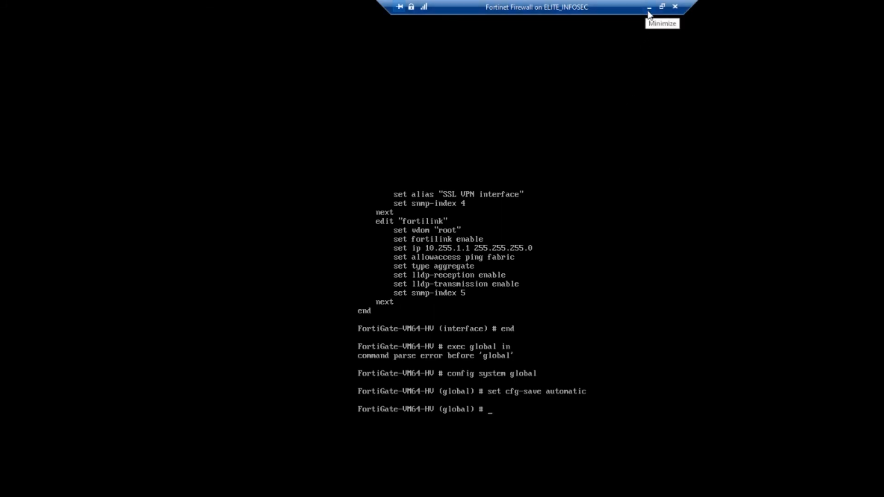
Close the VM console and turn off the Fortinet Firewall VM.
{"action": "left_click", "coordinate": [676, 7]}
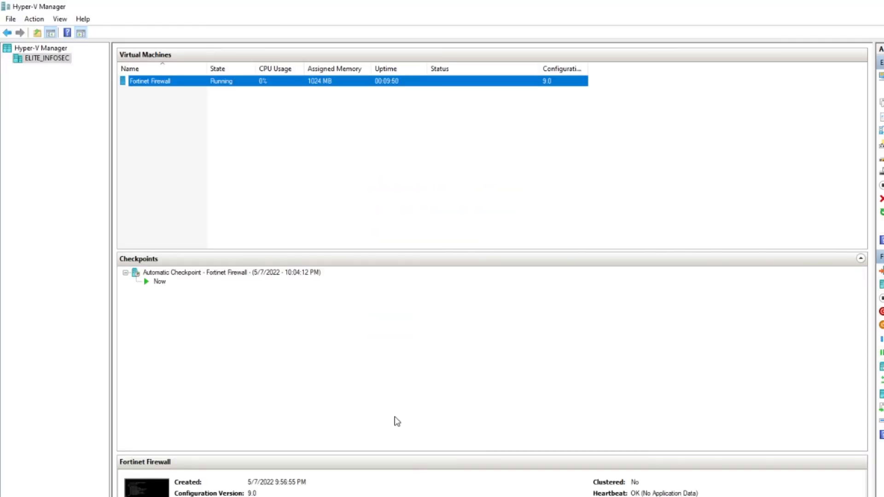
{"action": "right_click", "coordinate": [145, 89]}
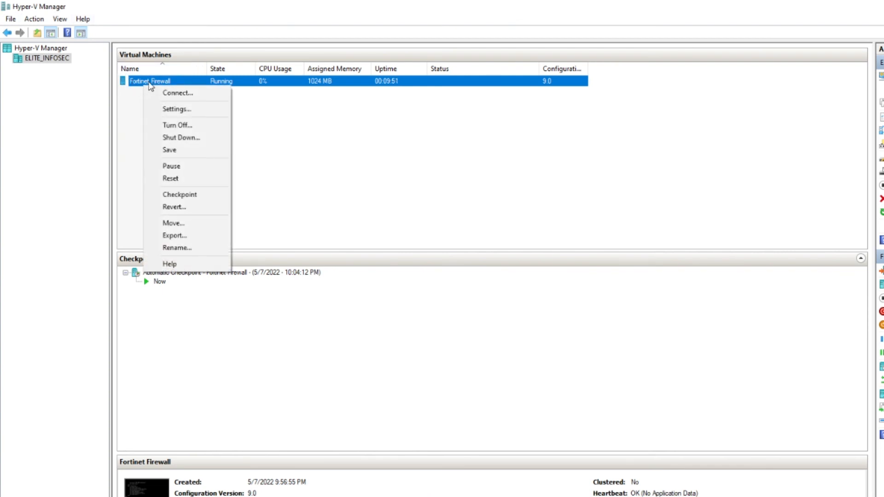
{"action": "left_click", "coordinate": [173, 127]}
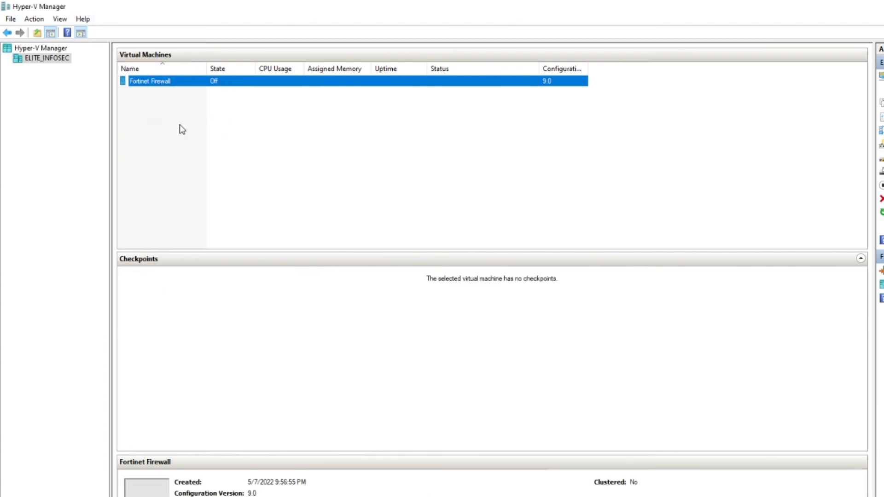
Start the Fortinet Firewall VM again from its right-click menu.
{"action": "right_click", "coordinate": [180, 82]}
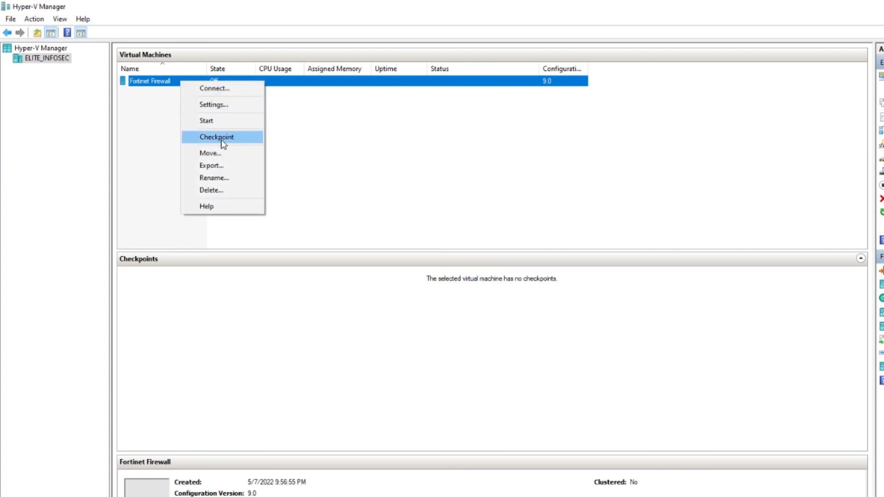
{"action": "left_click", "coordinate": [157, 85]}
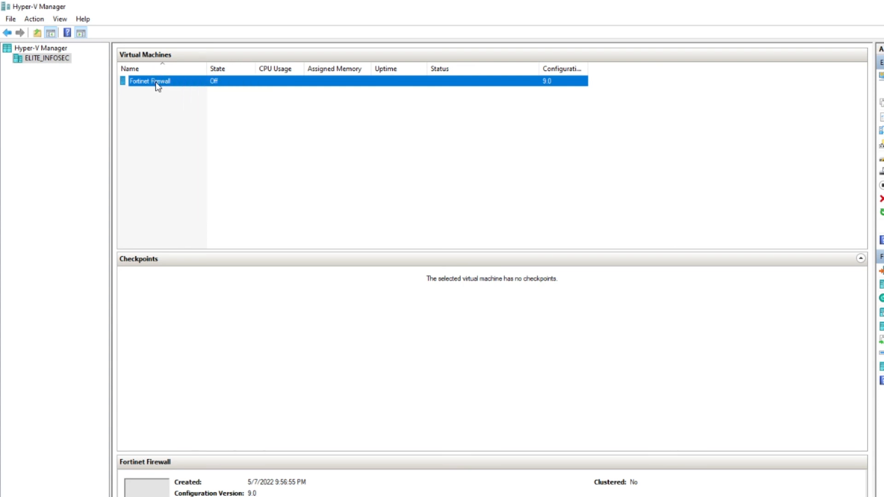
{"action": "right_click", "coordinate": [156, 78]}
{"action": "left_click", "coordinate": [308, 70]}
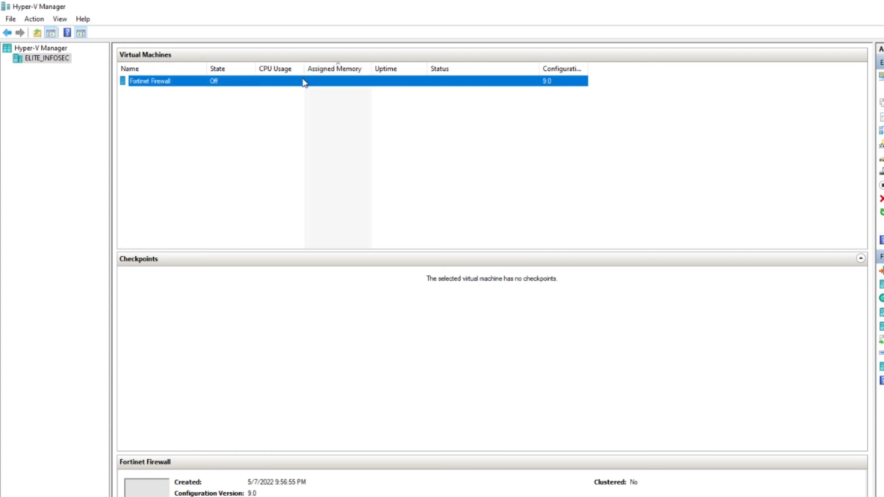
{"action": "right_click", "coordinate": [191, 79]}
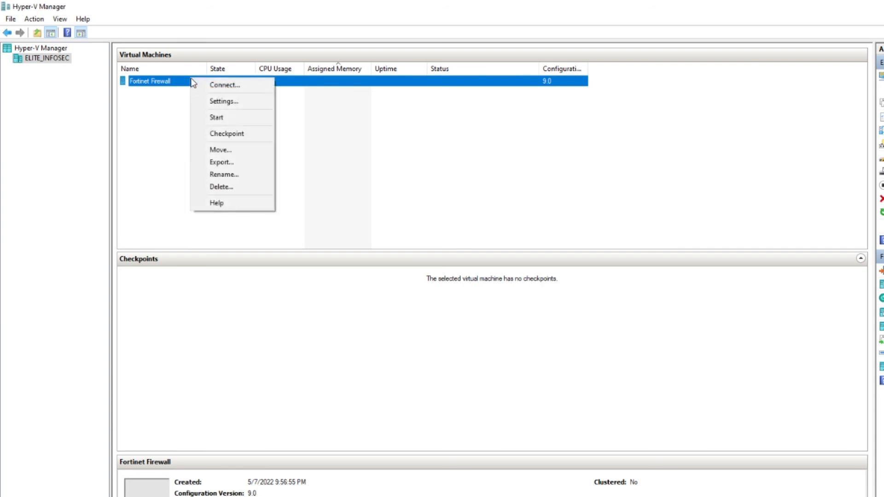
{"action": "left_click", "coordinate": [216, 118]}
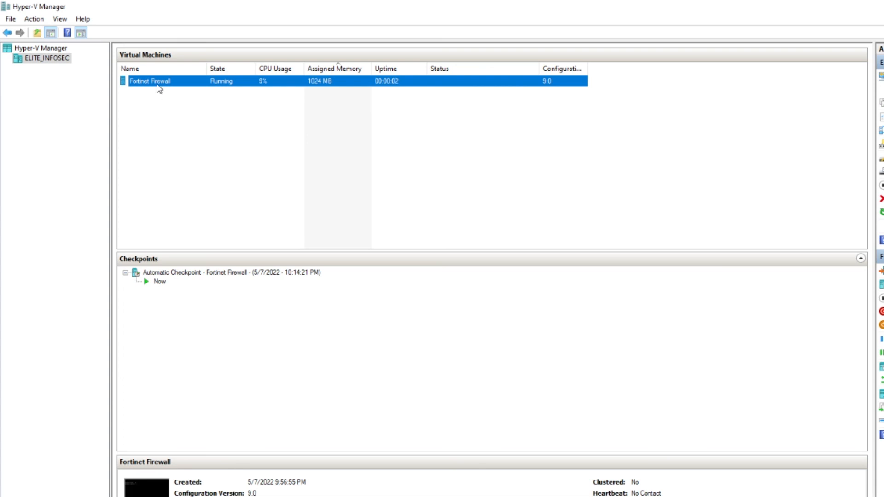
Connect to the Fortinet Firewall VM's console and maximize its window.
{"action": "double_click", "coordinate": [163, 79]}
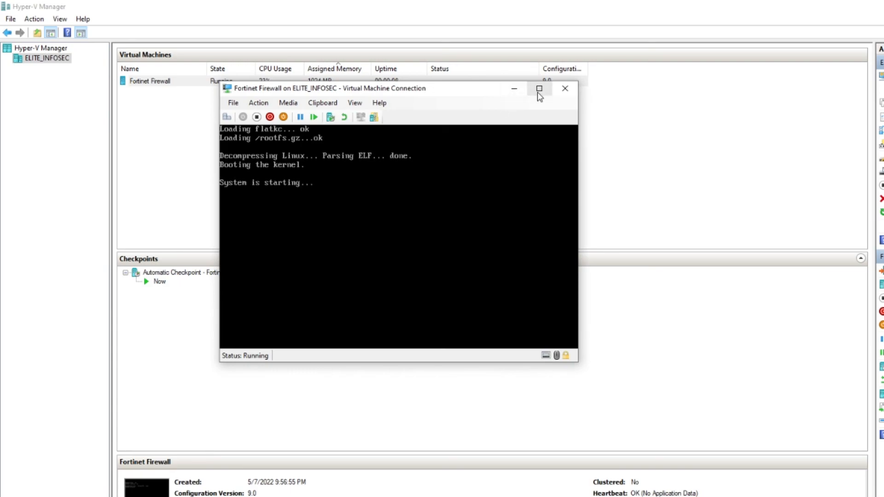
{"action": "left_click", "coordinate": [538, 92]}
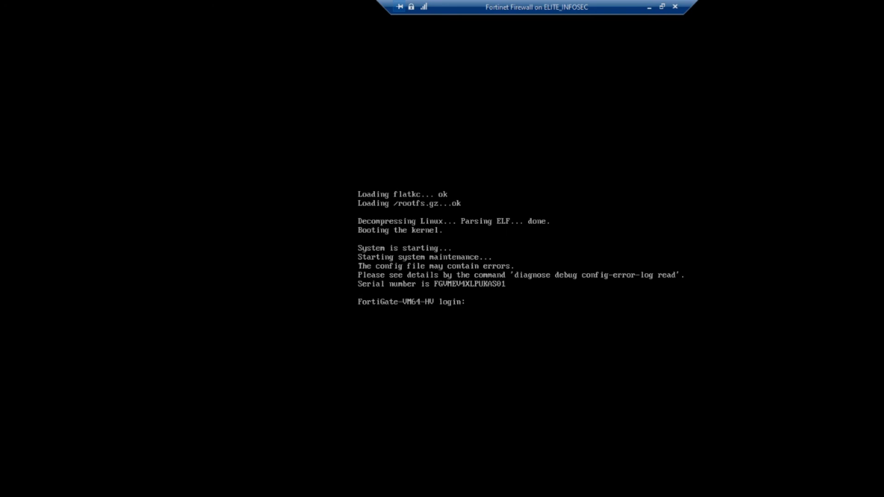
Log in as admin, confirm port1 kept 10.0.0.13 255.255.255.0, and minimize the console.
{"action": "type", "text": "admin"}
{"action": "key", "text": "Return"}
{"action": "key", "text": "Return"}
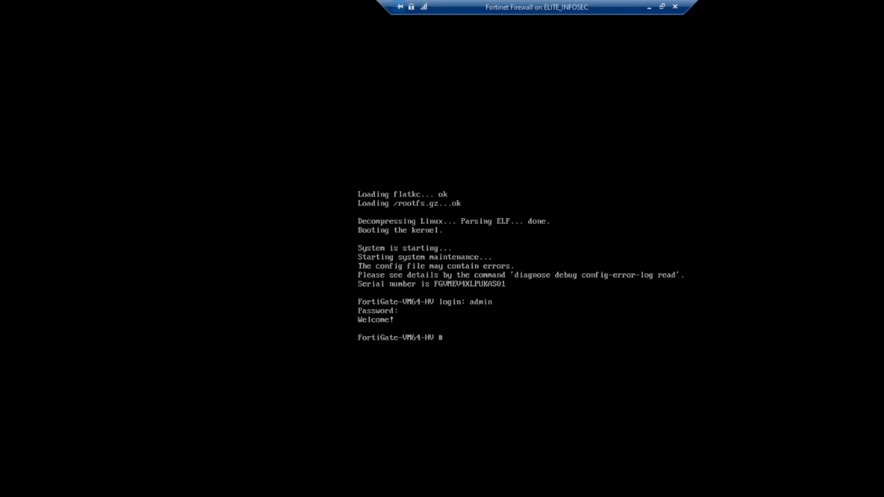
{"action": "type", "text": "show system interface"}
{"action": "key", "text": "Return"}
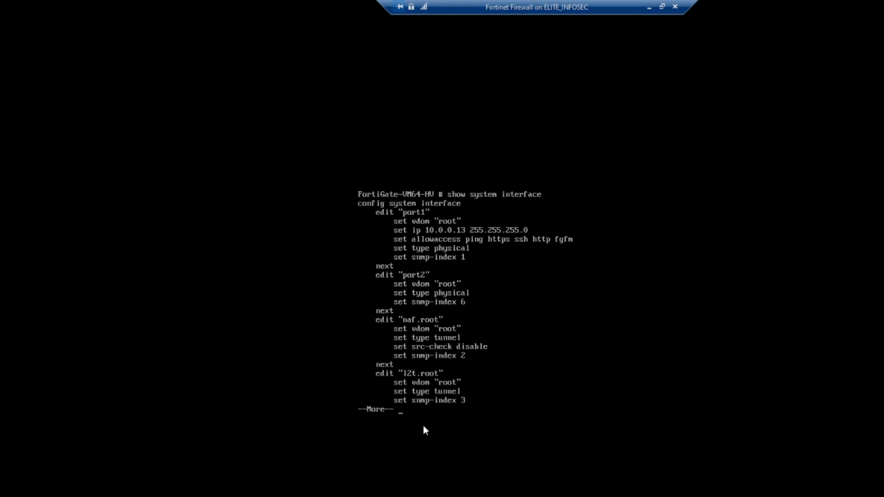
{"action": "left_click", "coordinate": [649, 7]}
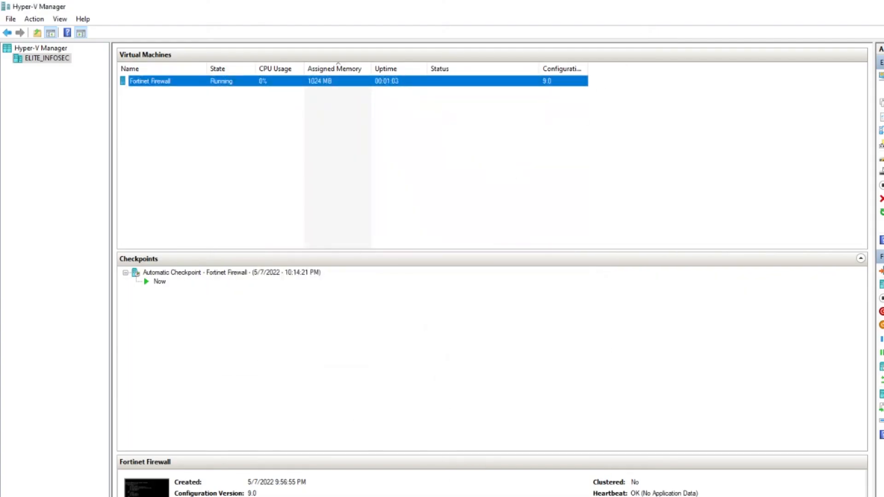
{"action": "key", "text": "alt+Tab"}
{"action": "left_click", "coordinate": [220, 27]}
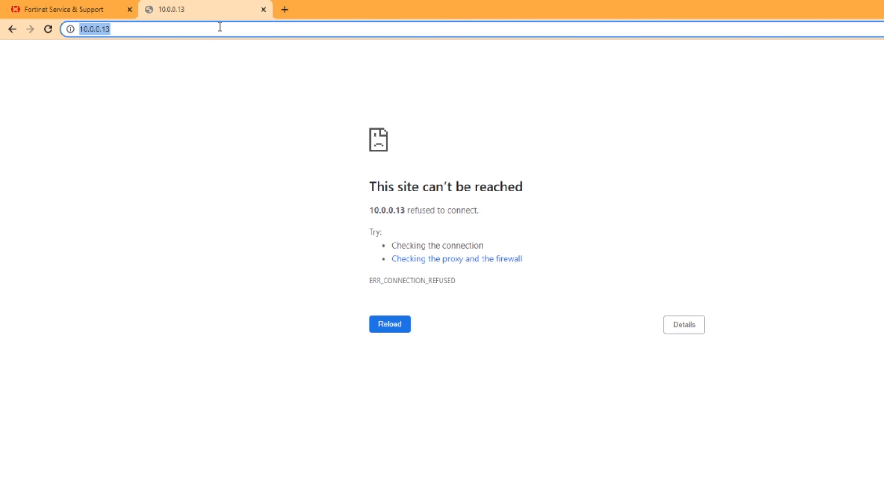
{"action": "key", "text": "Return"}
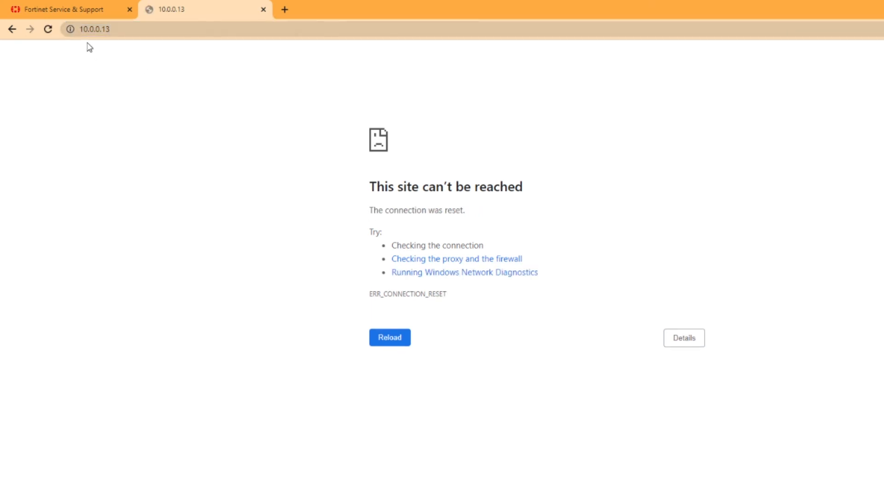
{"action": "left_click", "coordinate": [85, 34]}
{"action": "key", "text": "Return"}
{"action": "left_click", "coordinate": [86, 30]}
{"action": "left_click", "coordinate": [94, 30]}
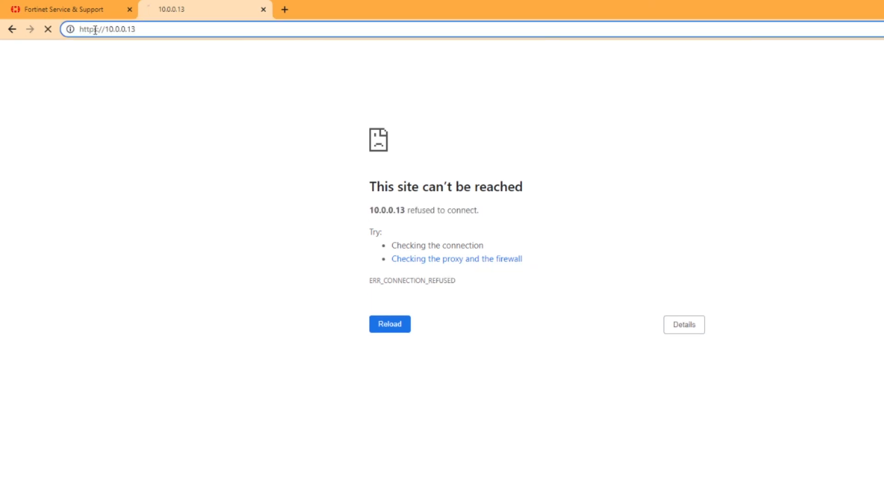
{"action": "key", "text": "Delete"}
{"action": "key", "text": "Return"}
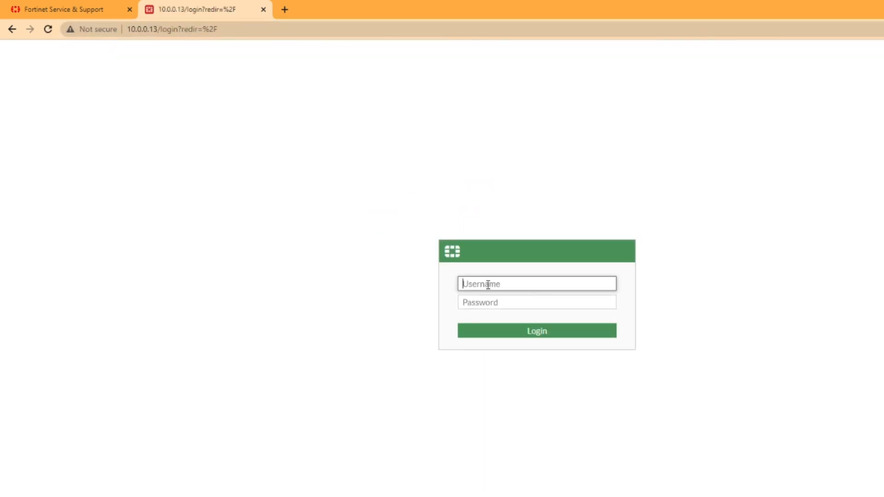
Sign in as admin with the administrator password.
{"action": "type", "text": "admin"}
{"action": "key", "text": "Tab"}
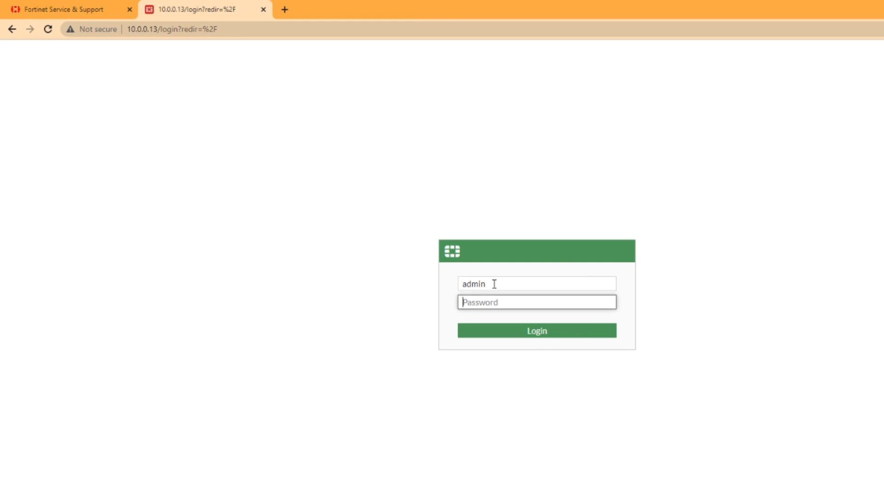
{"action": "type", "text": "admin"}
{"action": "key", "text": "Return"}
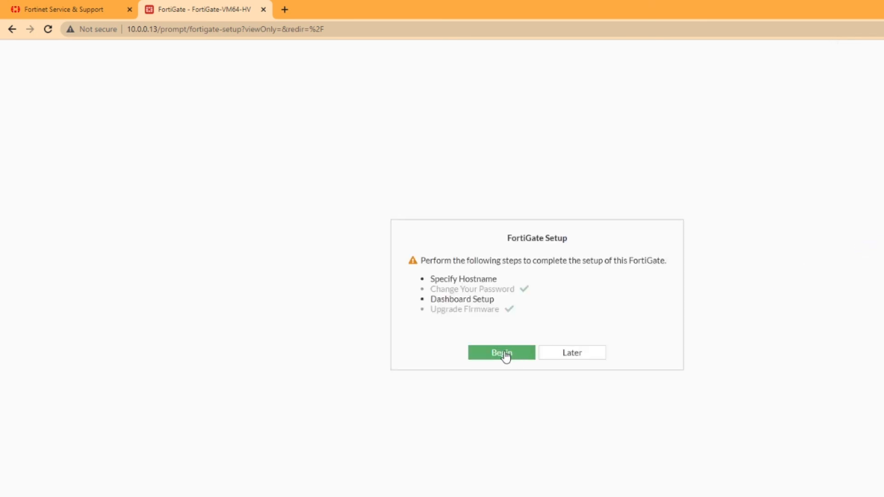
Complete setup keeping hostname FortiGate-VM64-HV and choosing Optimal dashboards, then dismiss the release overview.
{"action": "left_click", "coordinate": [502, 357]}
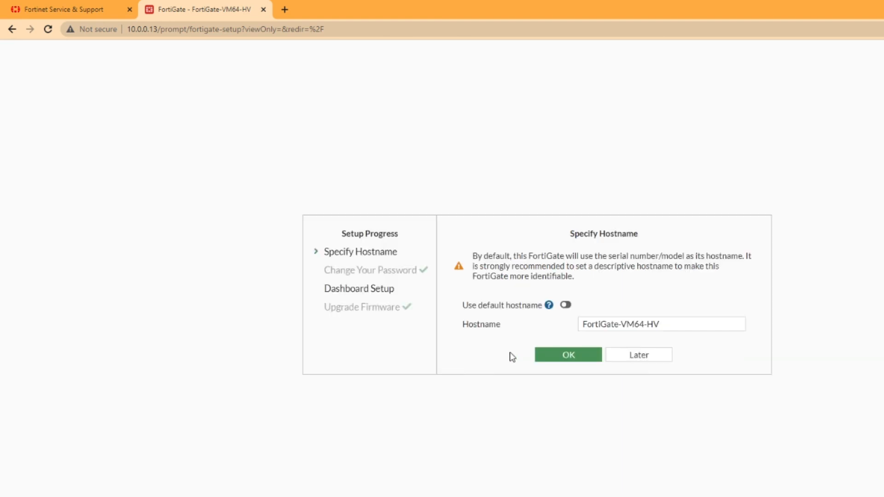
{"action": "triple_click", "coordinate": [669, 322]}
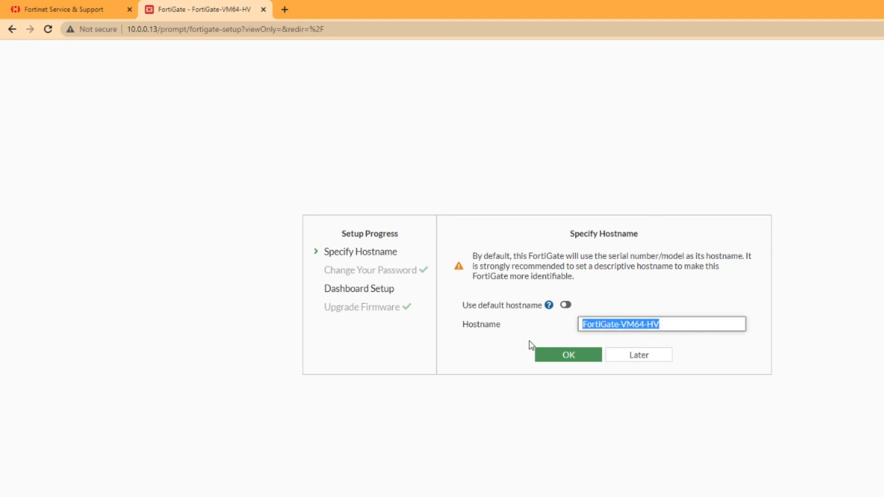
{"action": "left_click", "coordinate": [549, 359]}
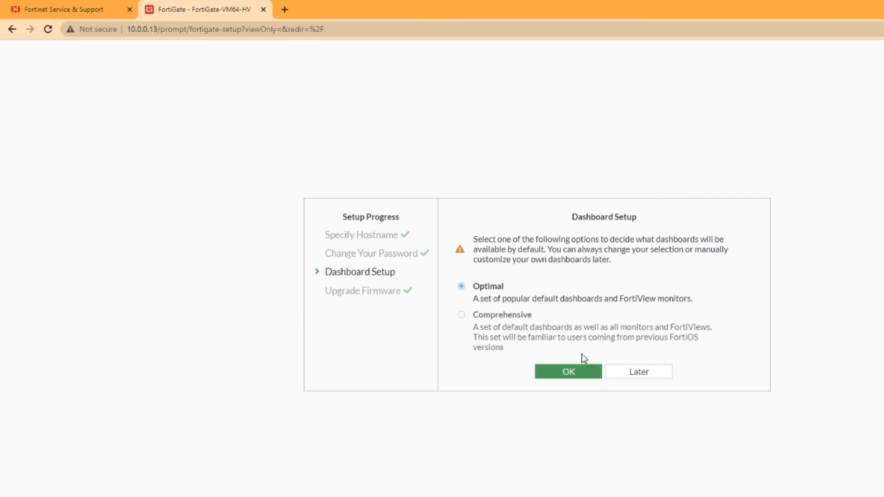
{"action": "left_click", "coordinate": [560, 373]}
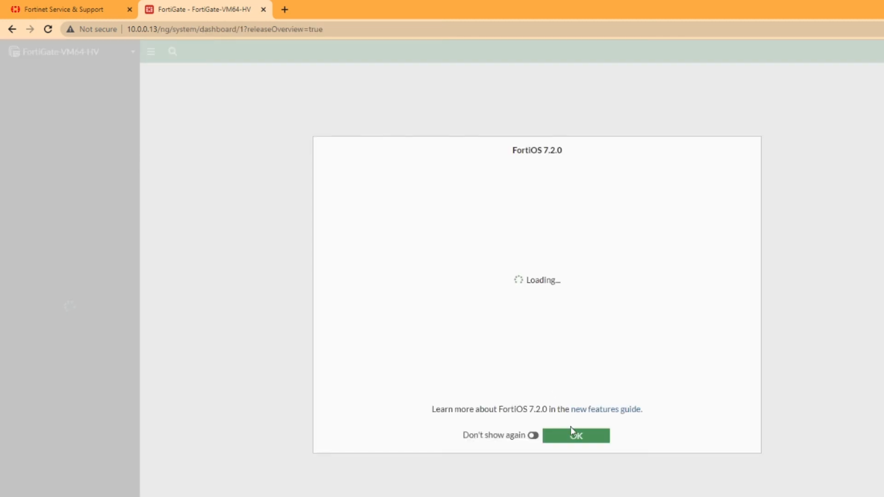
{"action": "left_click", "coordinate": [571, 432]}
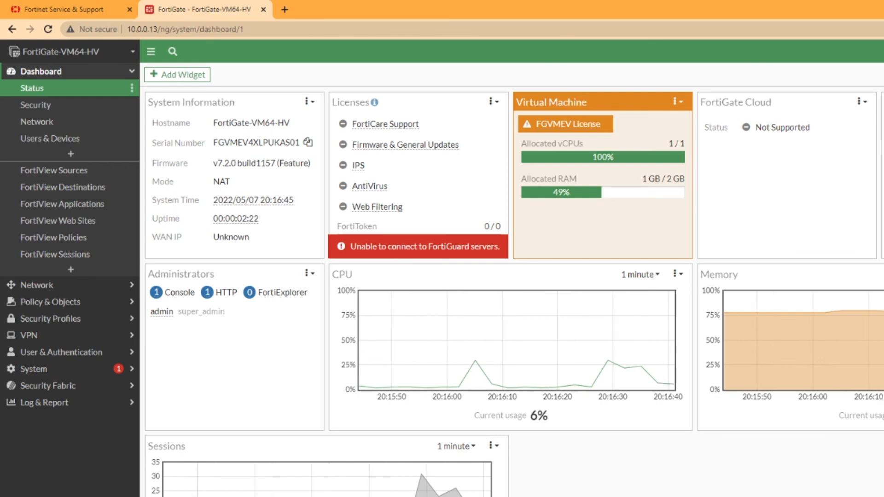
Bring the Fortinet VM installation.txt notes forward and highlight the support URL line.
{"action": "key", "text": "alt+Tab"}
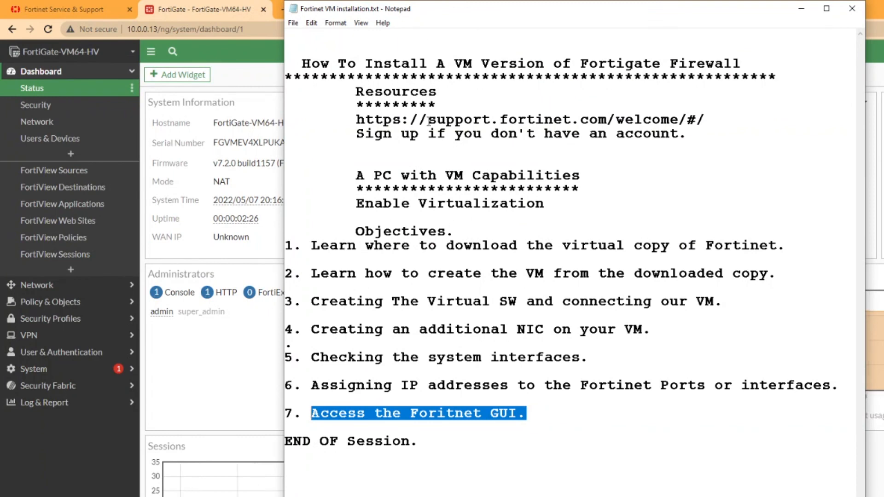
{"action": "double_click", "coordinate": [376, 117]}
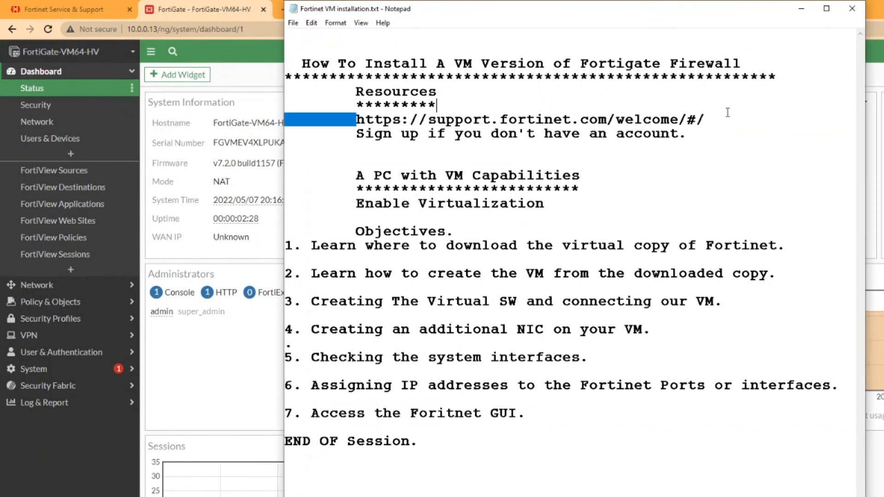
{"action": "left_click", "coordinate": [724, 118], "text": "shift"}
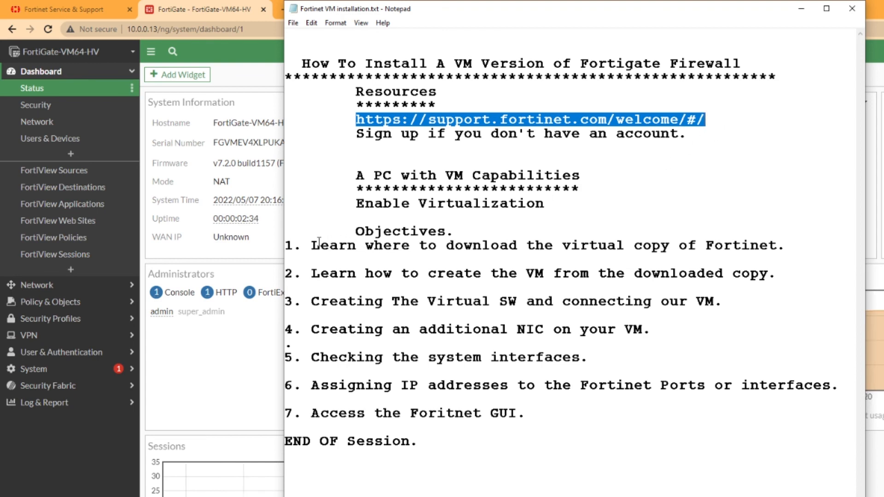
Highlight objectives 1 through 7 in turn, from downloading Fortinet to accessing the GUI.
{"action": "left_click_drag", "start_coordinate": [311, 245], "coordinate": [787, 246]}
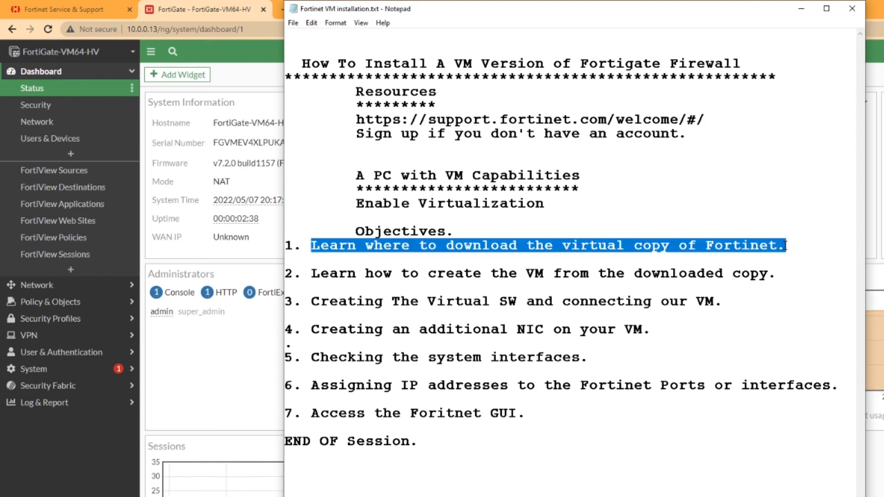
{"action": "left_click_drag", "start_coordinate": [429, 276], "coordinate": [737, 282]}
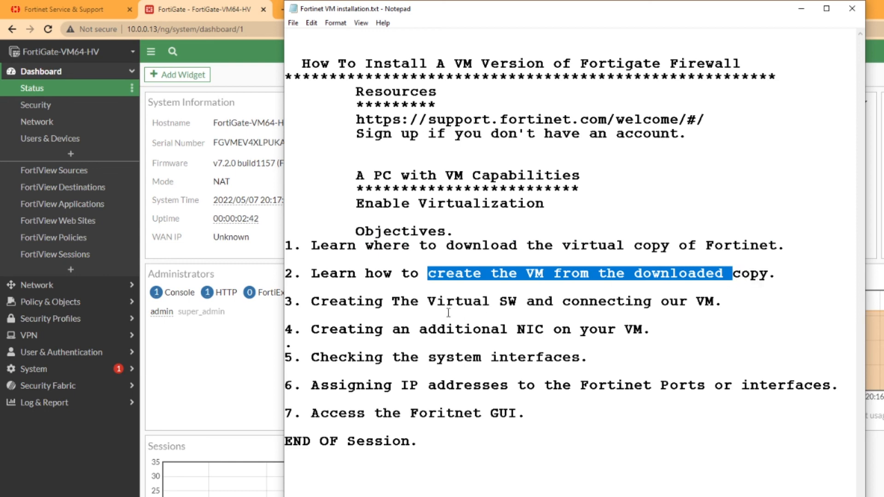
{"action": "left_click_drag", "start_coordinate": [436, 302], "coordinate": [723, 307]}
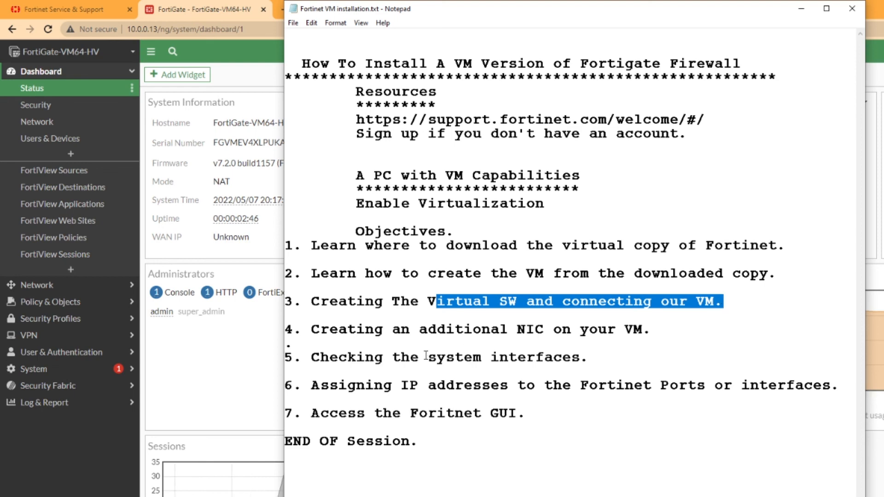
{"action": "left_click_drag", "start_coordinate": [403, 330], "coordinate": [653, 338]}
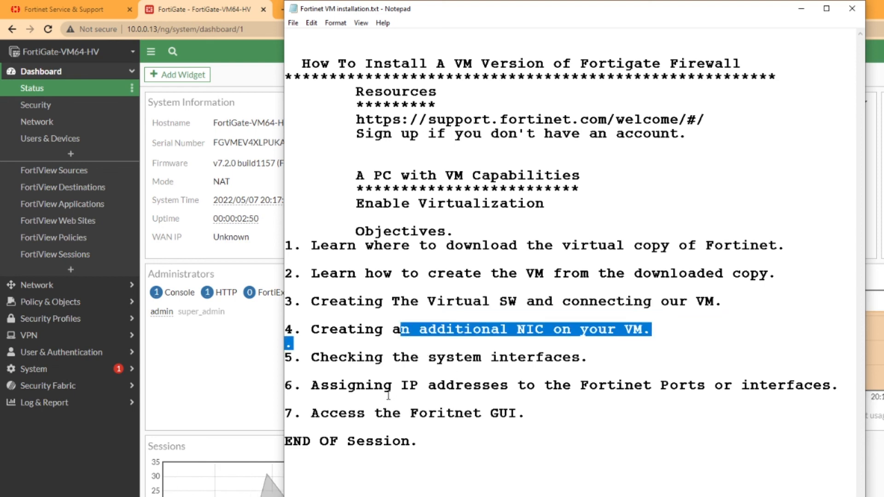
{"action": "left_click_drag", "start_coordinate": [339, 357], "coordinate": [566, 367]}
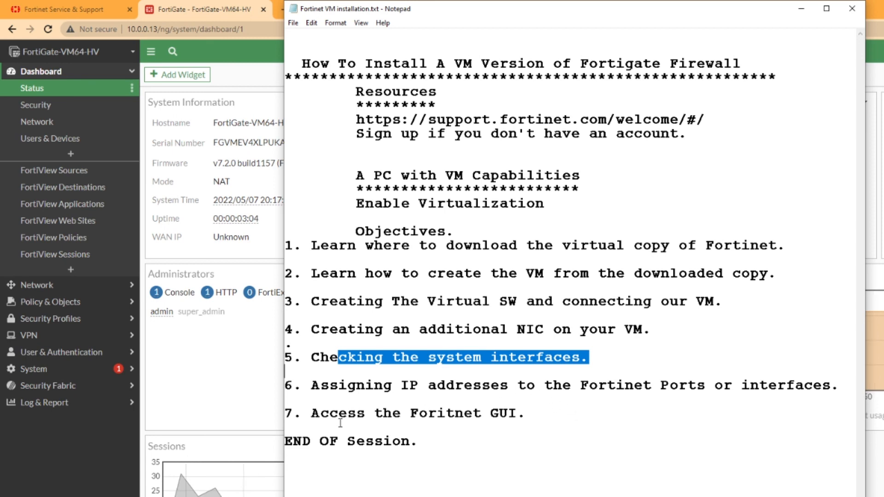
{"action": "left_click", "coordinate": [304, 388]}
{"action": "left_click_drag", "start_coordinate": [304, 388], "coordinate": [758, 387]}
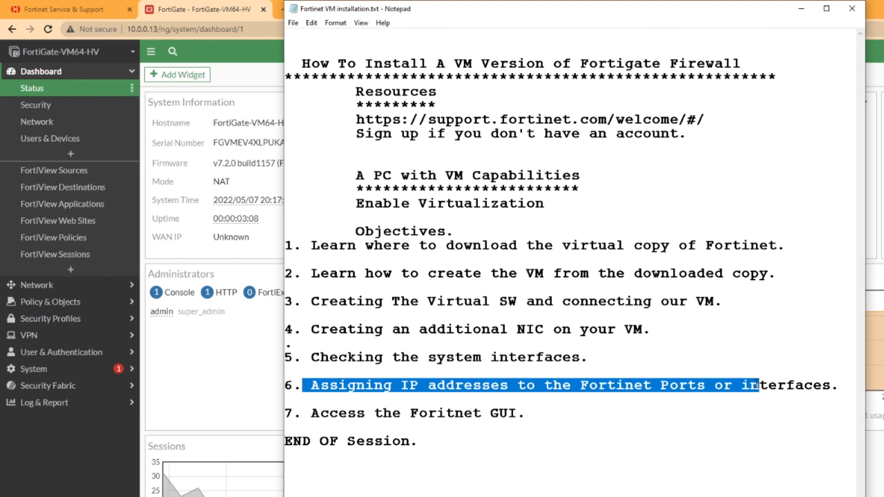
{"action": "left_click_drag", "start_coordinate": [308, 413], "coordinate": [482, 419]}
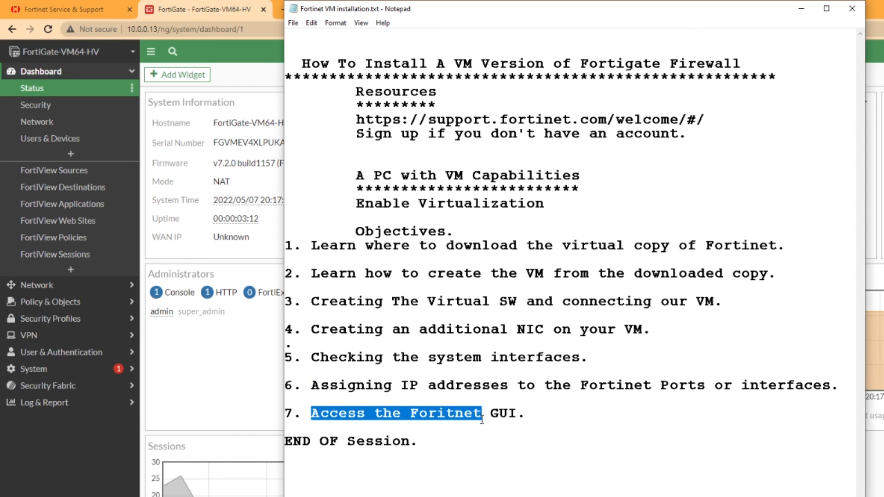